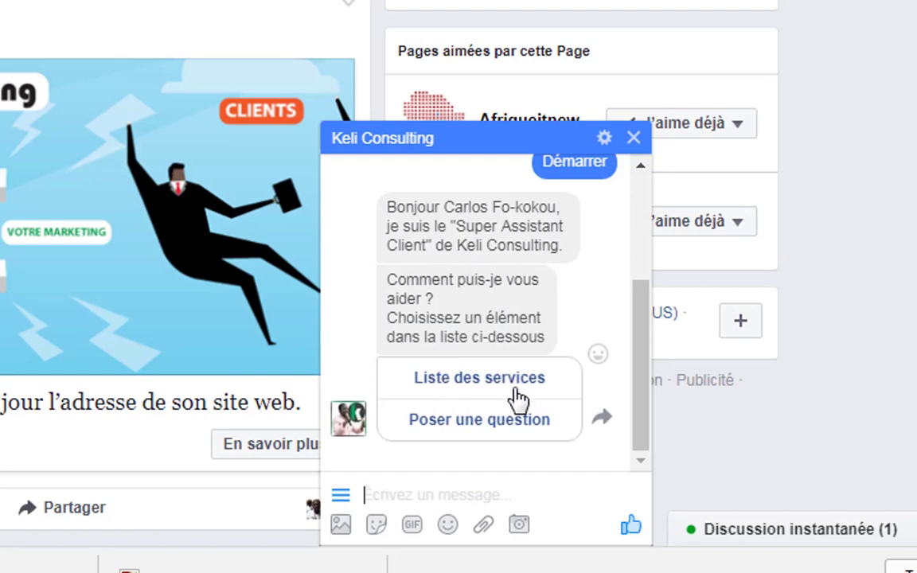
# Pick 'Liste des services' and browse the service carousel back to the web services card.
pyautogui.click(467, 381)
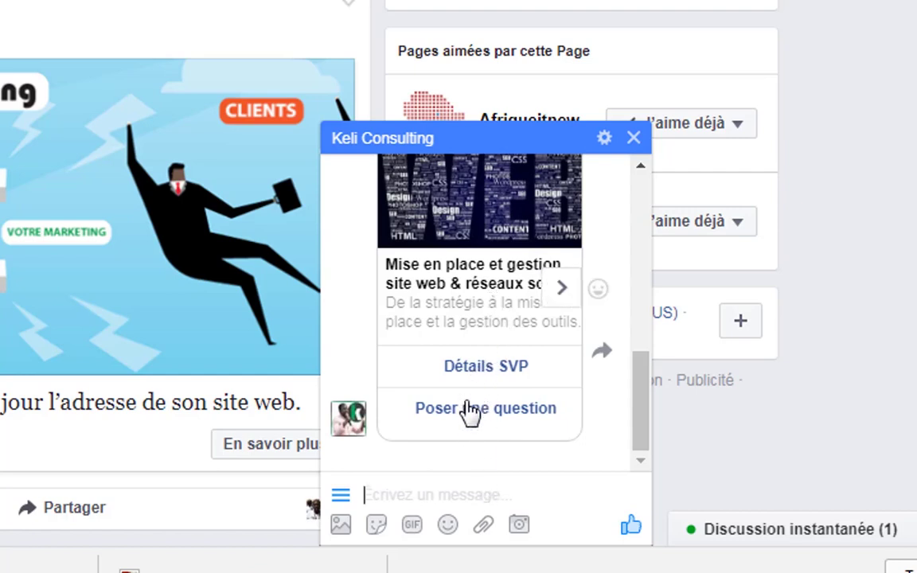
pyautogui.click(562, 288)
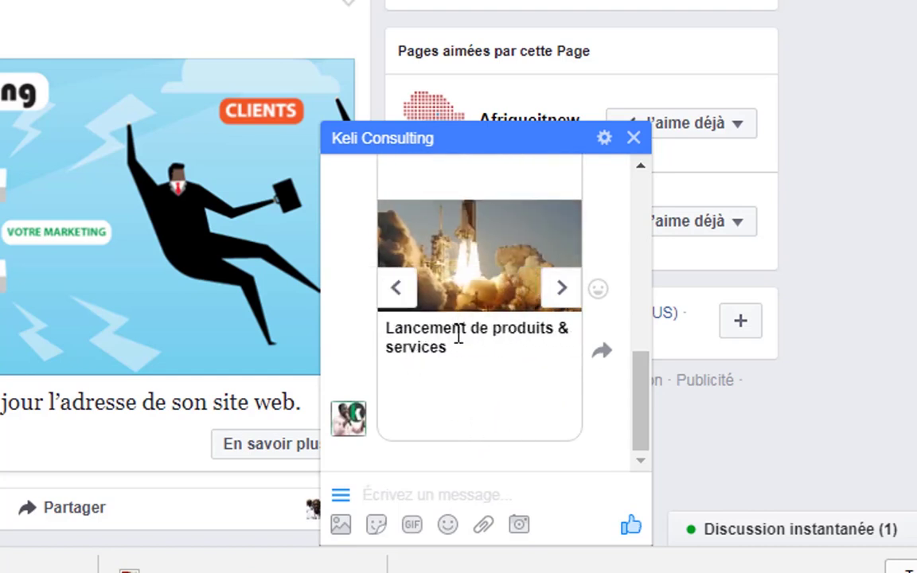
pyautogui.click(564, 291)
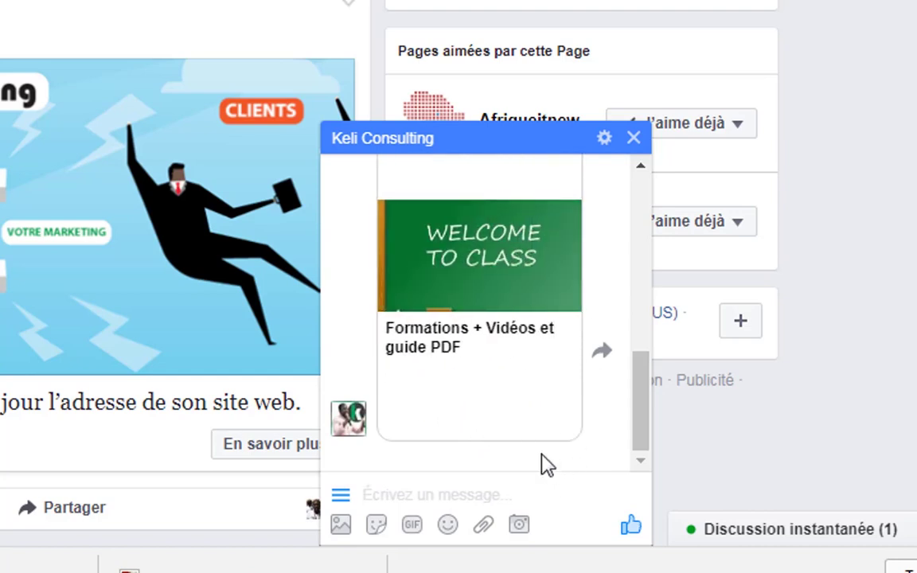
pyautogui.click(563, 291)
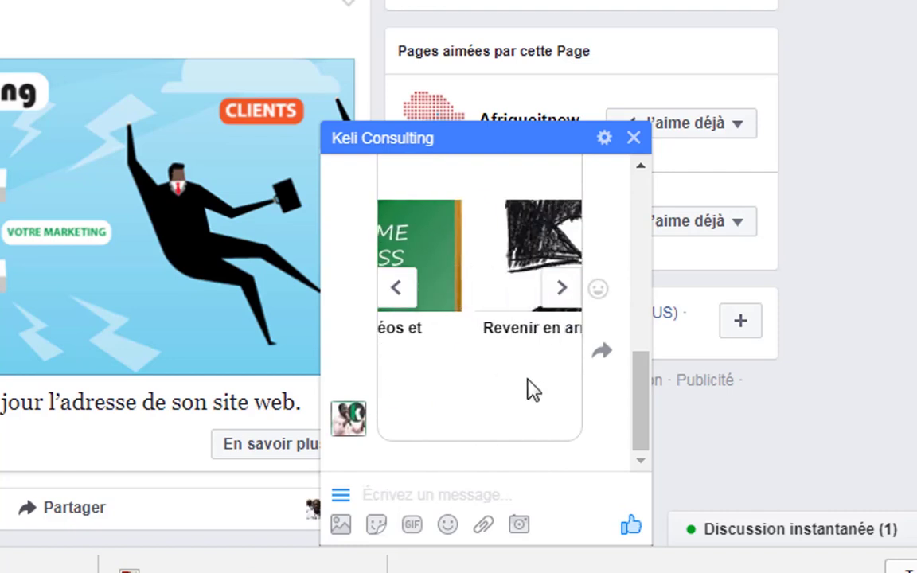
pyautogui.click(400, 290)
pyautogui.click(400, 290)
pyautogui.click(400, 290)
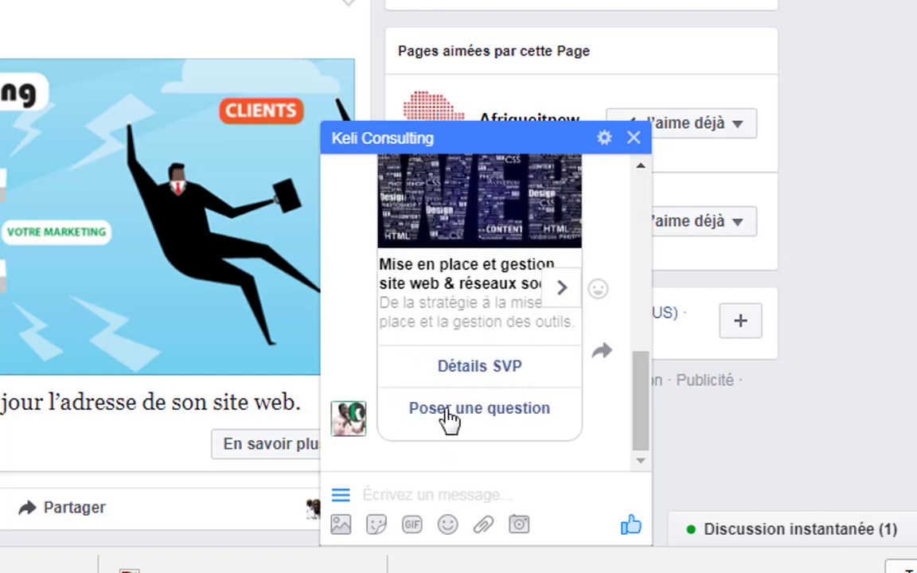
# Ask for 'Détails SVP' on the website and social media management offer and read the reply.
pyautogui.click(484, 371)
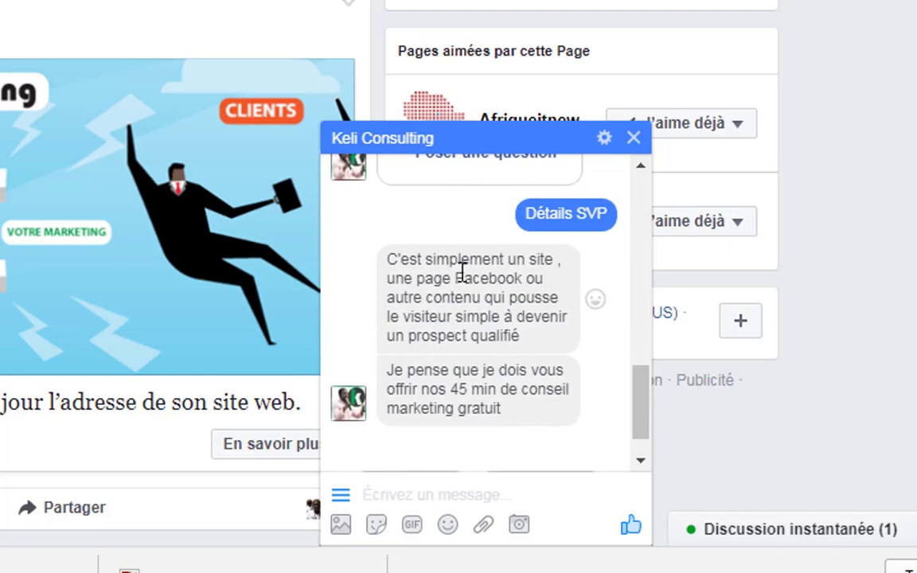
pyautogui.scroll(5, 464, 279)
pyautogui.scroll(-2, 464, 280)
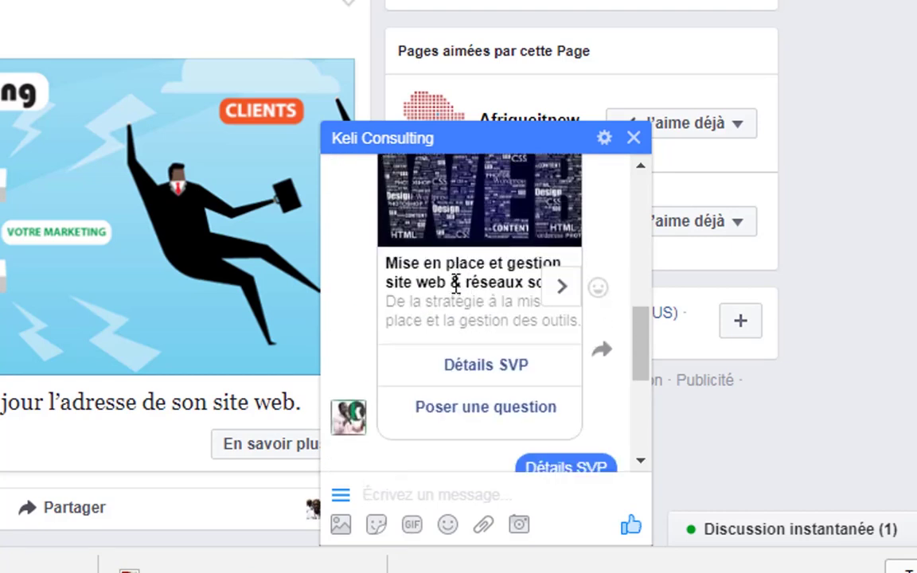
pyautogui.scroll(-4, 492, 344)
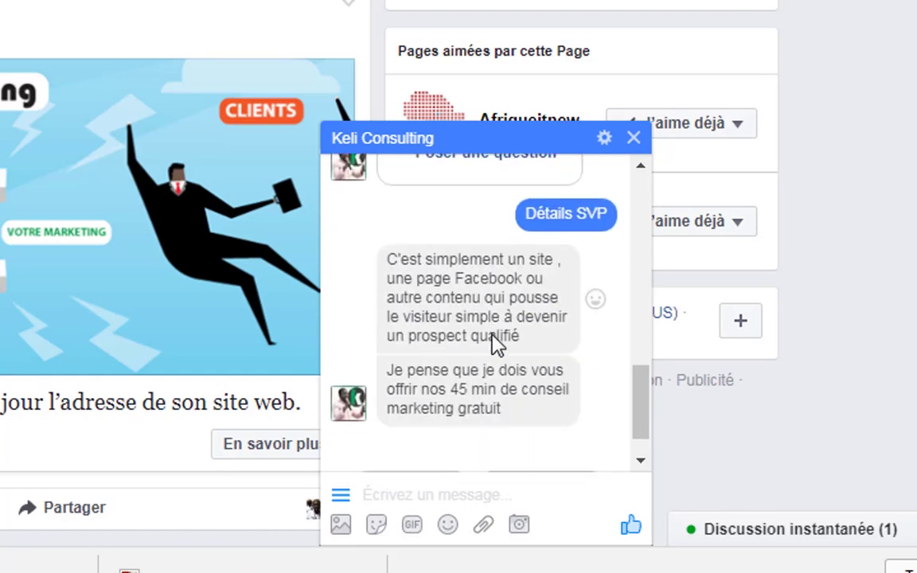
pyautogui.scroll(-1, 446, 330)
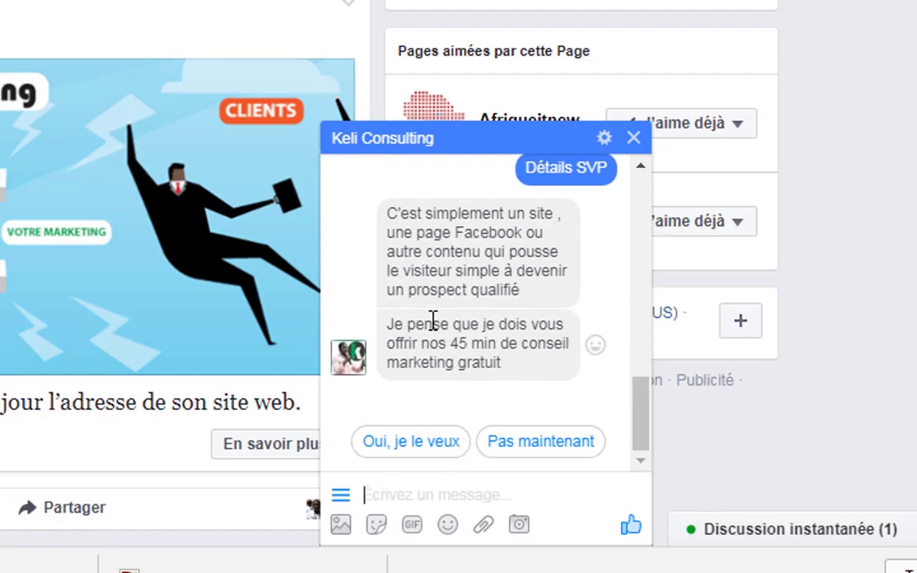
# Accept the free consultation with 'Oui, je le veux', then send the requested Skype ID and phone number.
pyautogui.click(422, 444)
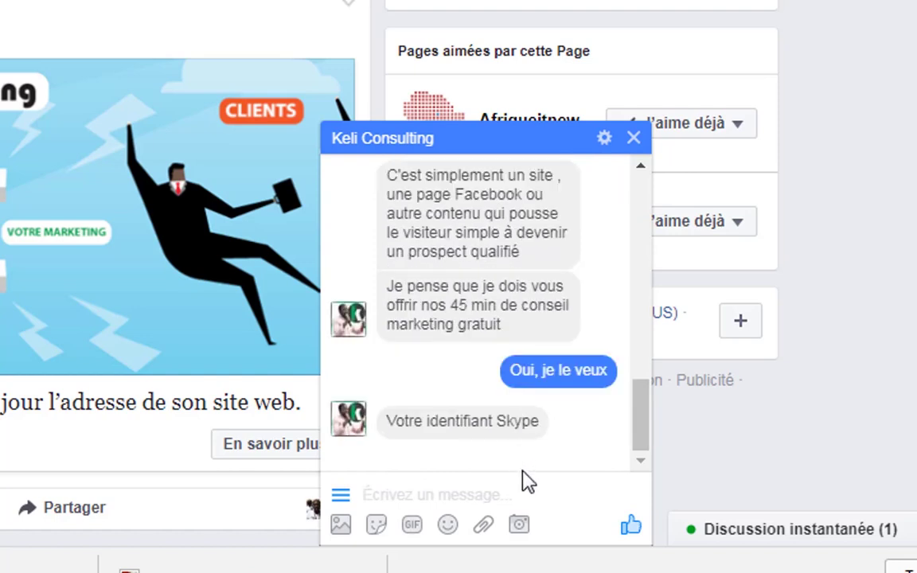
pyautogui.click(519, 488)
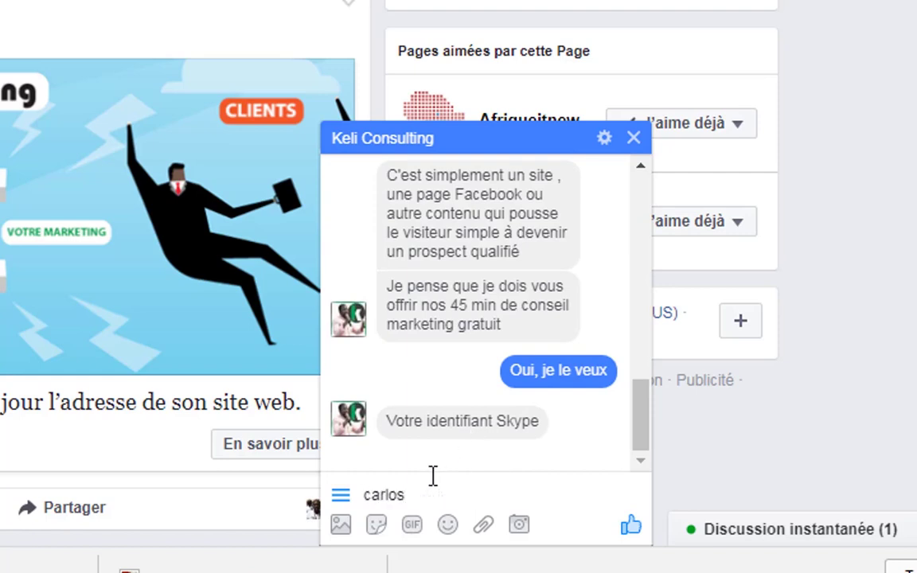
pyautogui.press('Return')
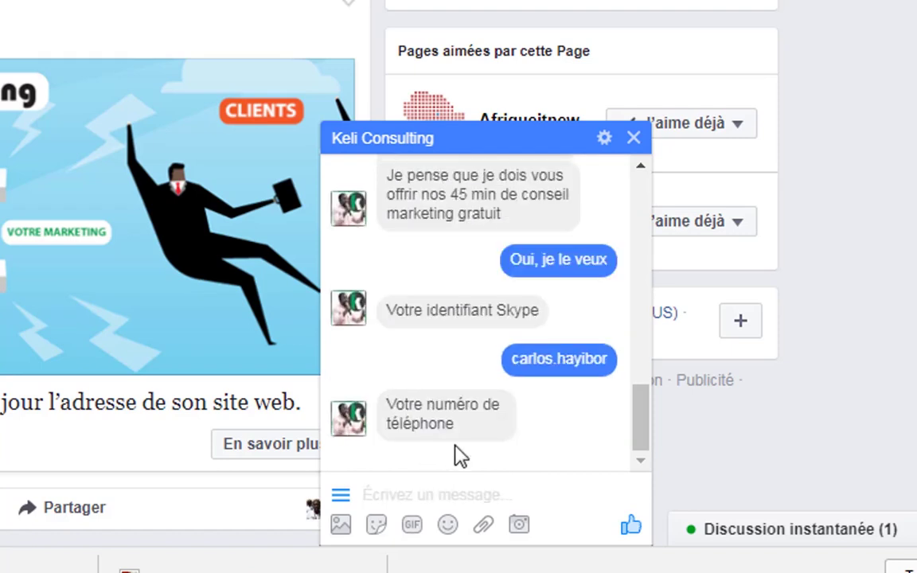
pyautogui.write('77777777777')
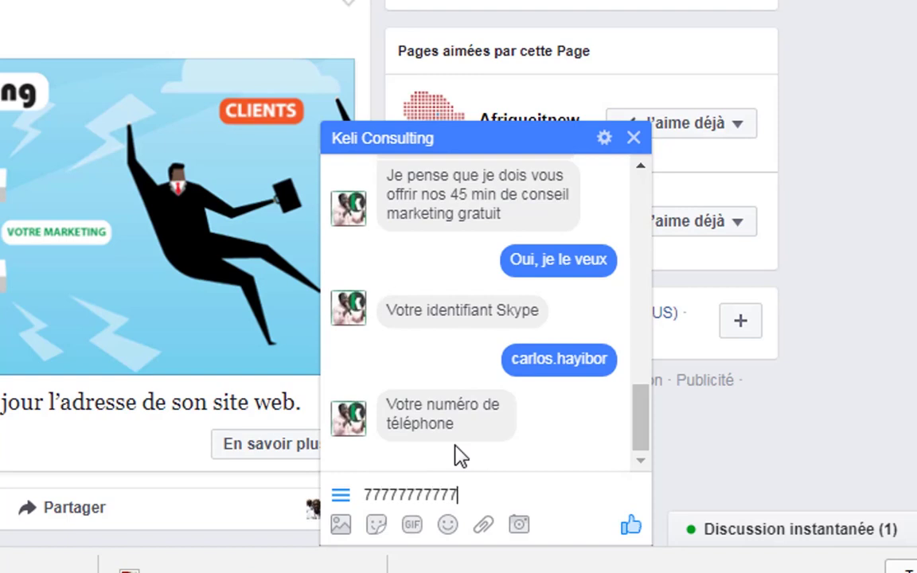
pyautogui.press('Return')
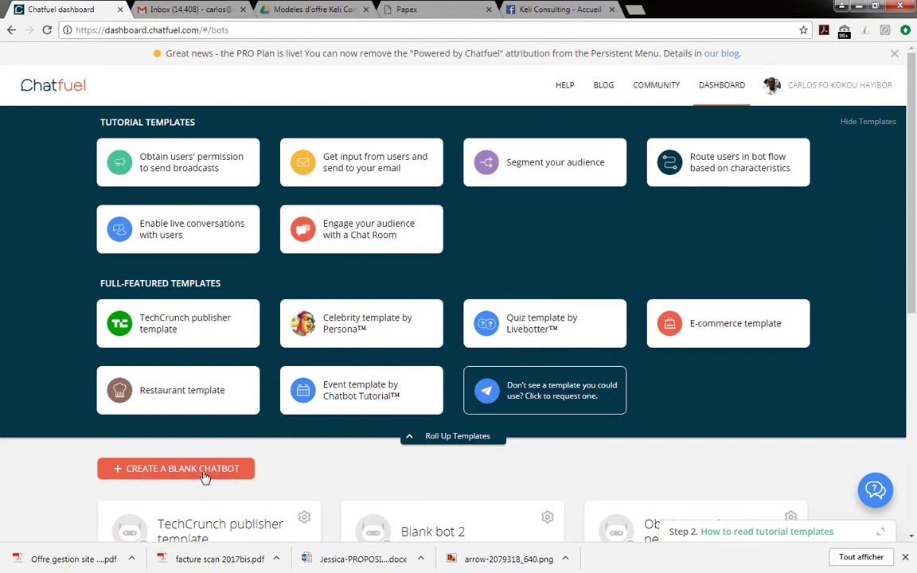
# Create a blank chatbot in Chatfuel to open its Welcome message block.
pyautogui.click(205, 472)
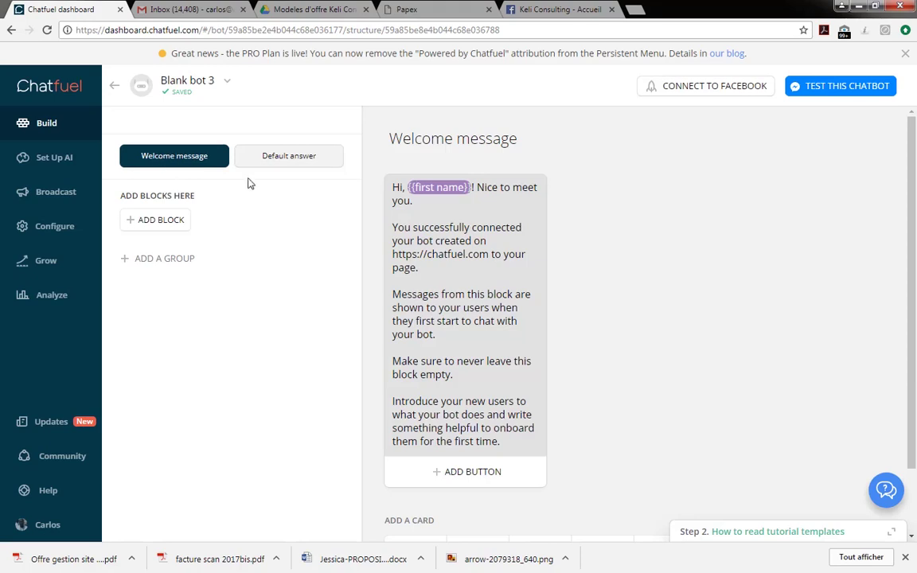
# Replace the default welcome text with the Keli Consulting 'Super Assistant Client' greeting.
pyautogui.click(391, 188)
pyautogui.moveTo(515, 446); pyautogui.dragTo(414, 158)
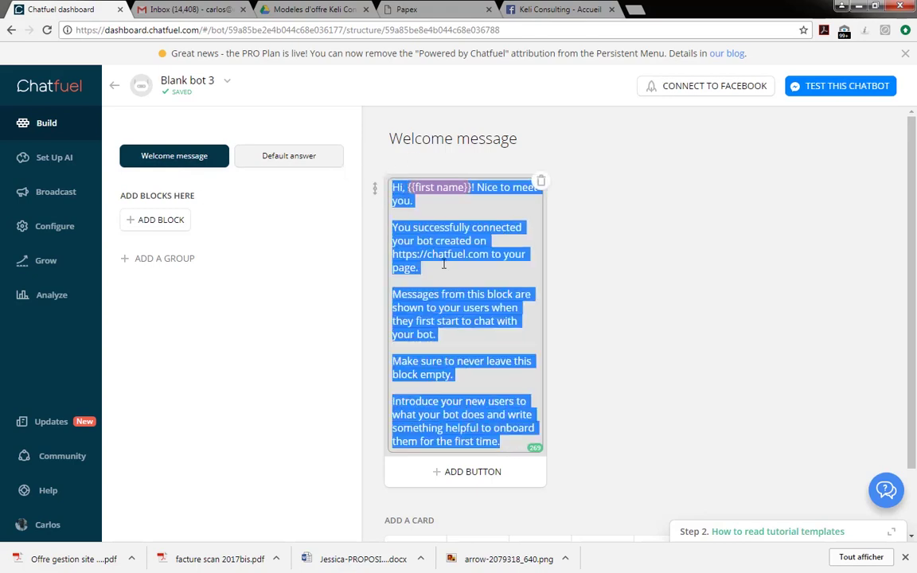
pyautogui.write('Bonjour {{fb_first_name}}, je suis le "Super Assistant Client" de Keli Consulting')
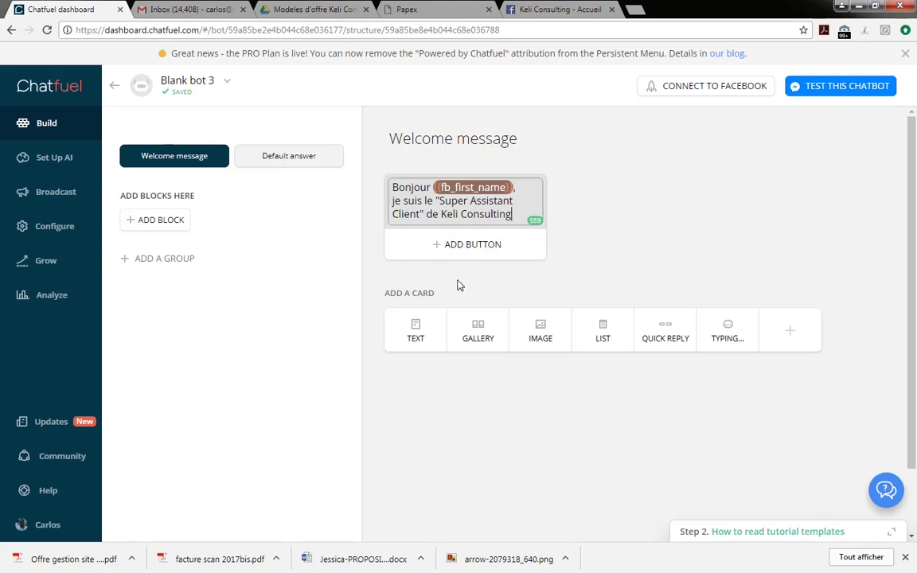
# Add a second text card 'Comment puis-je vous aider ?' with a reply button.
pyautogui.click(416, 329)
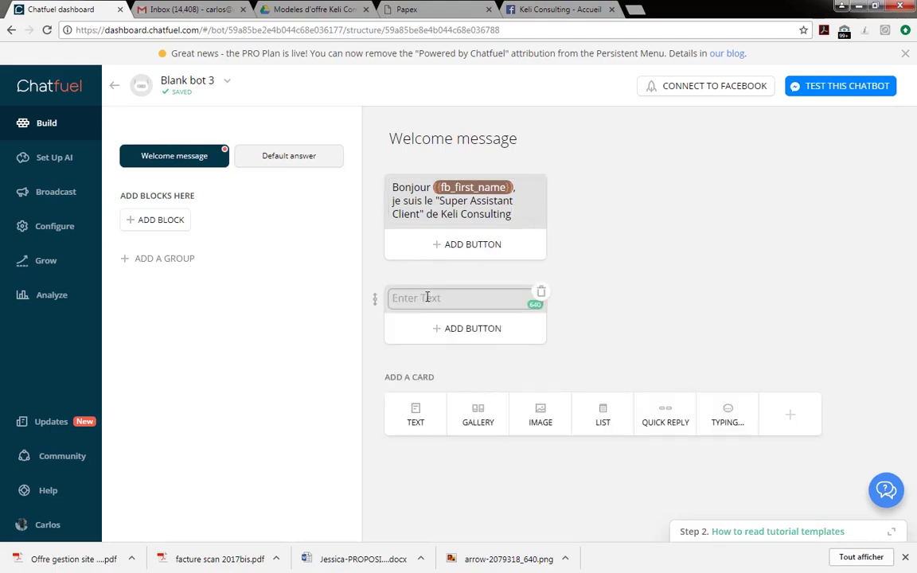
pyautogui.write('Comment puis-je vous aider ? Choisissez un élément dans la liste ci-dessous')
pyautogui.press('Return')
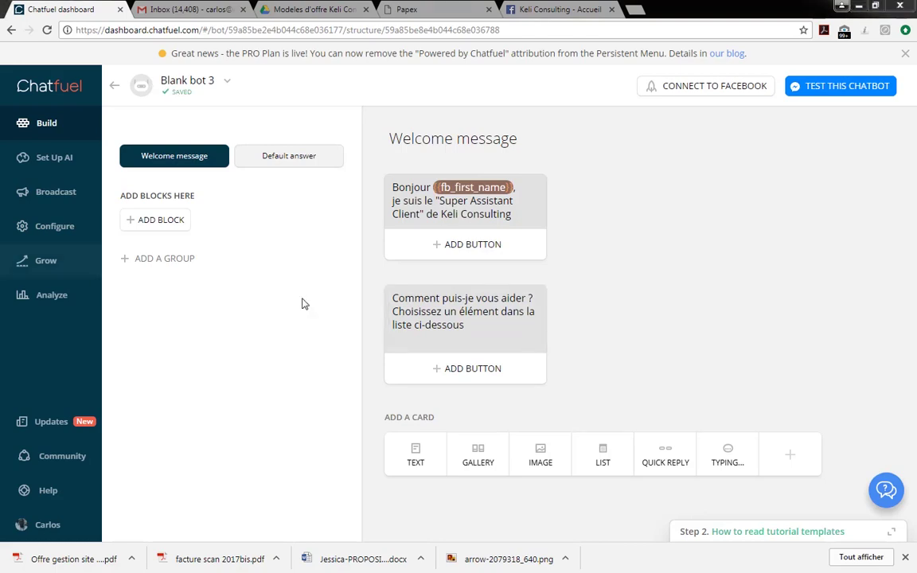
pyautogui.click(472, 372)
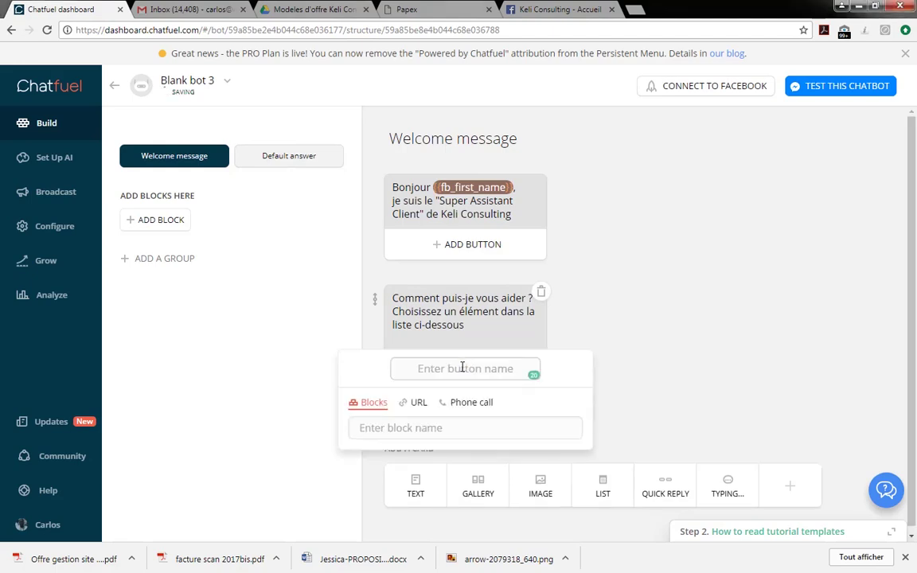
# Name the first button 'Lister vos services' and link it to a new 'liste des services' block.
pyautogui.write('Lister vos services')
pyautogui.click(396, 433)
pyautogui.click(409, 430)
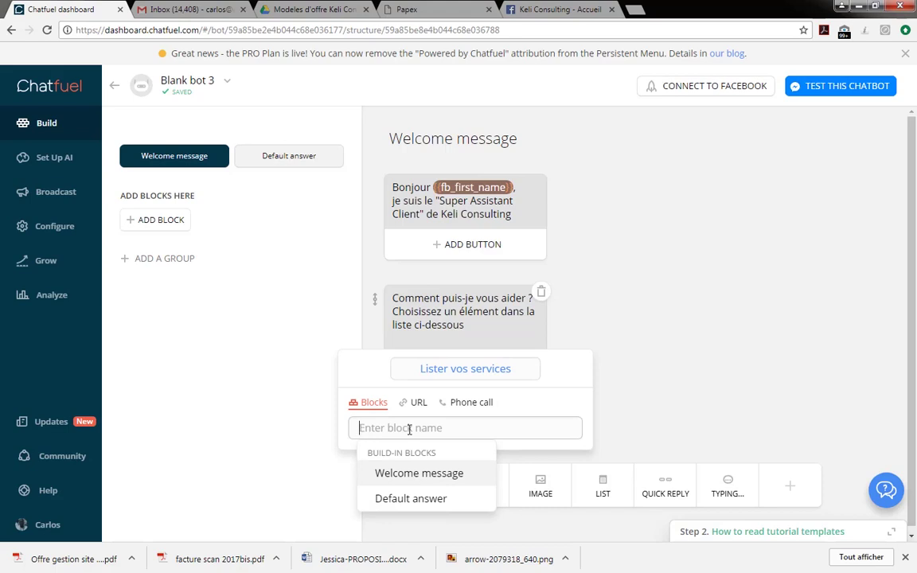
pyautogui.write('les')
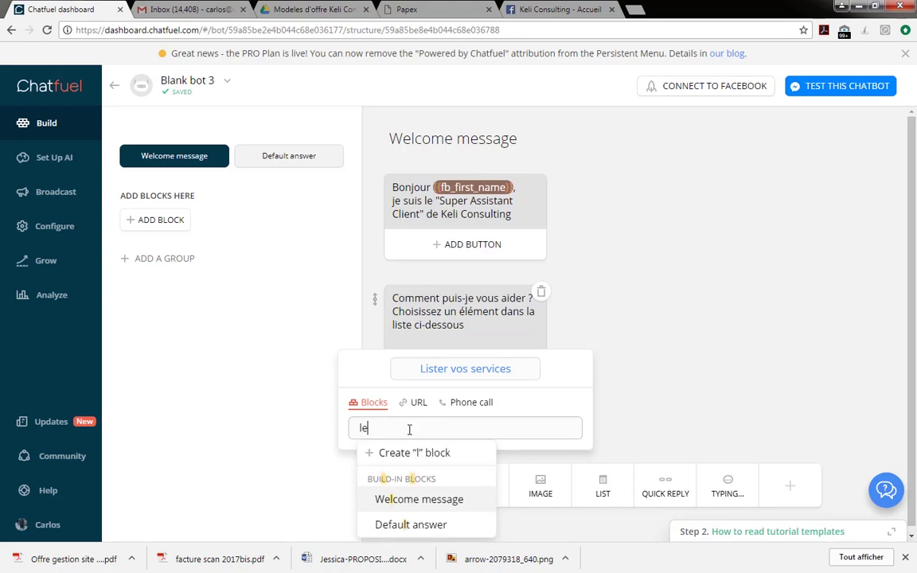
pyautogui.press('BackSpace')
pyautogui.write('iste d')
pyautogui.write('servic"es')
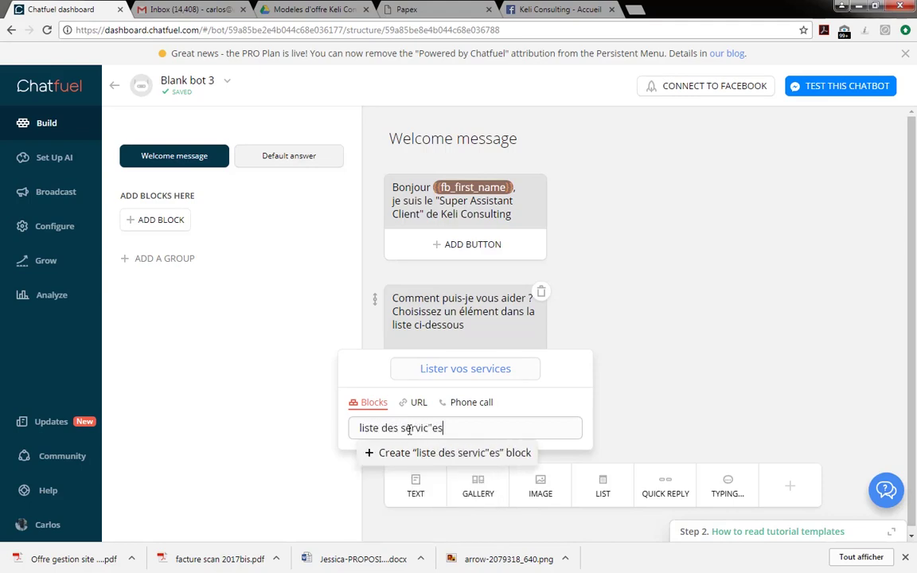
pyautogui.press('BackSpace')
pyautogui.press('BackSpace')
pyautogui.press('BackSpace')
pyautogui.write('es')
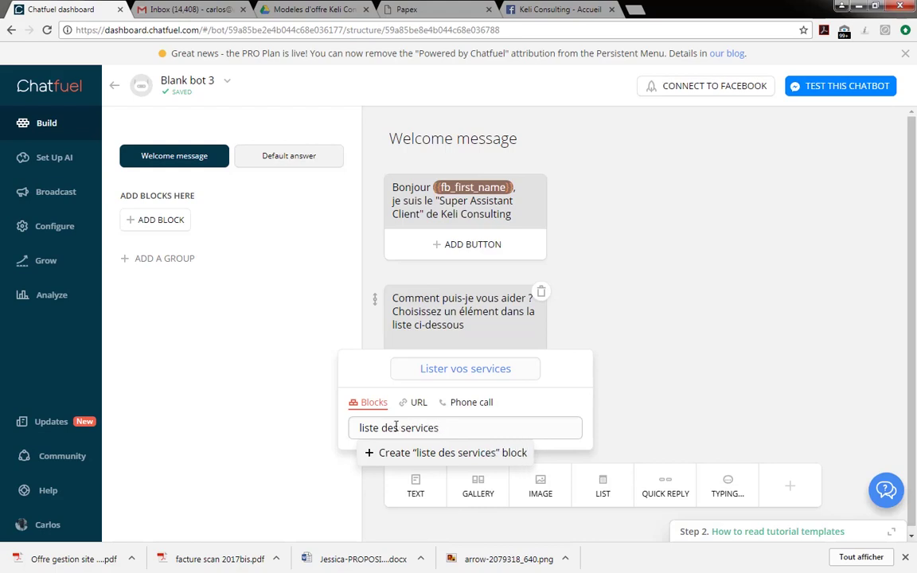
pyautogui.click(481, 457)
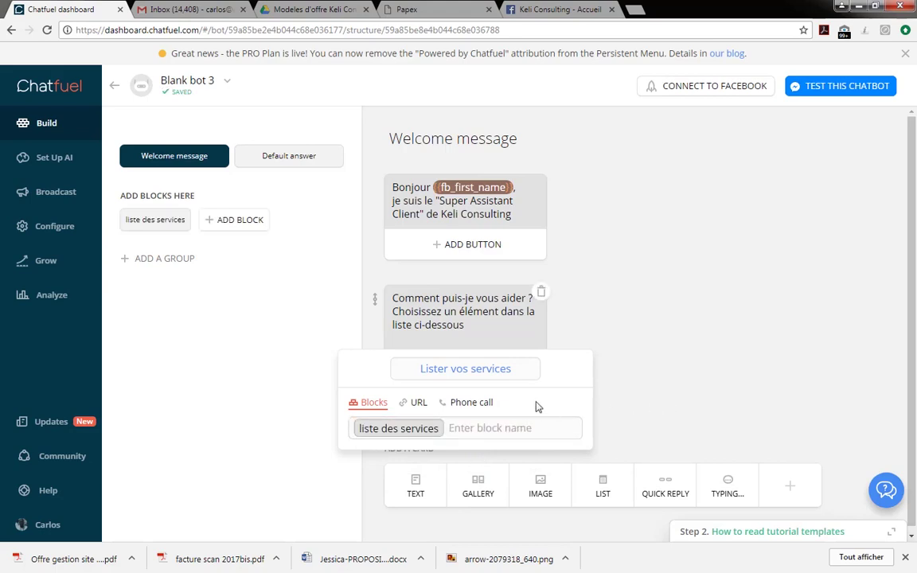
pyautogui.click(634, 335)
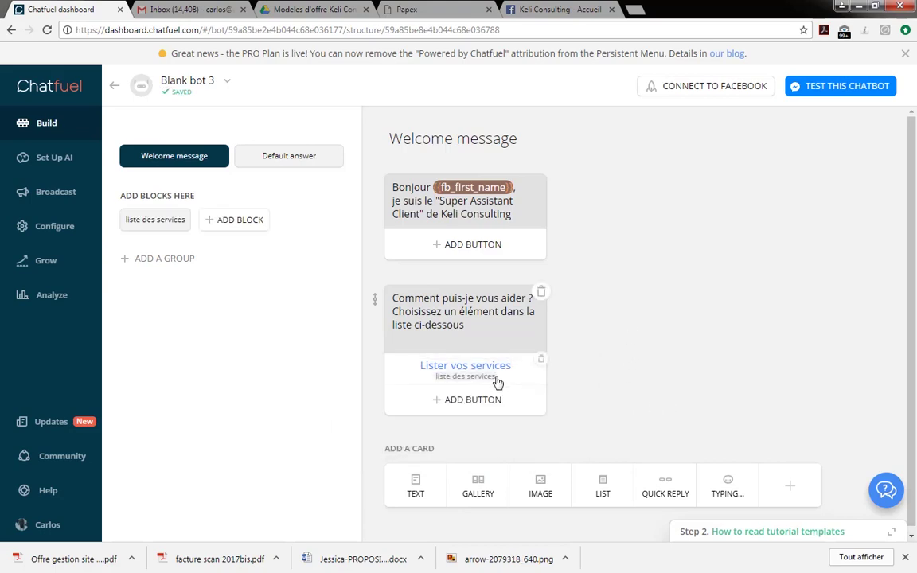
# Add a 'Poser une question' button linked to a newly created 'Question' block.
pyautogui.click(464, 402)
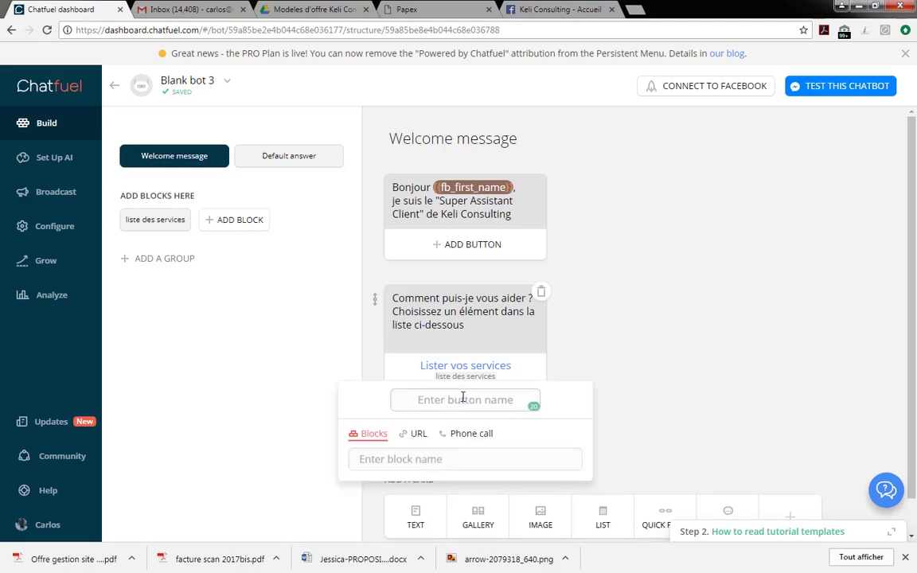
pyautogui.write('Poser une question')
pyautogui.click(451, 458)
pyautogui.write('Q')
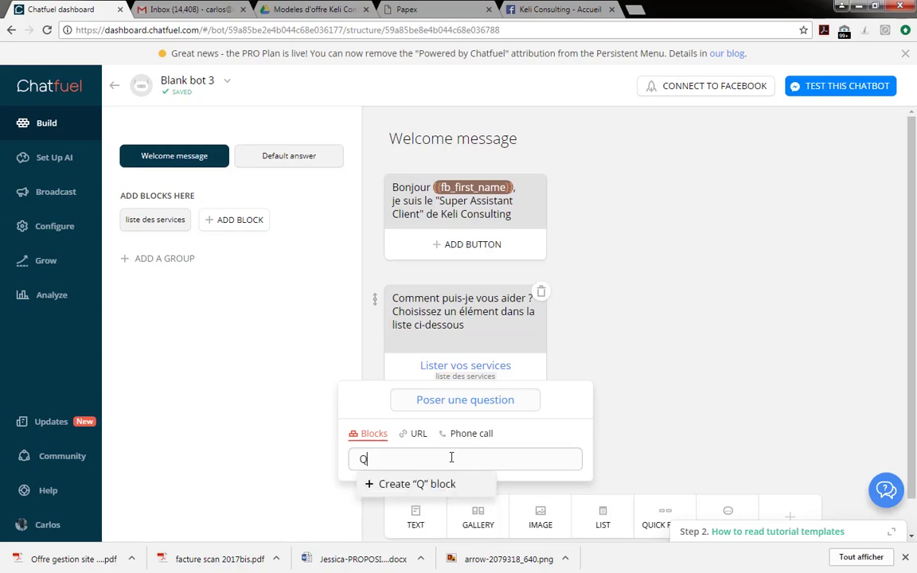
pyautogui.write('uestion')
pyautogui.click(465, 483)
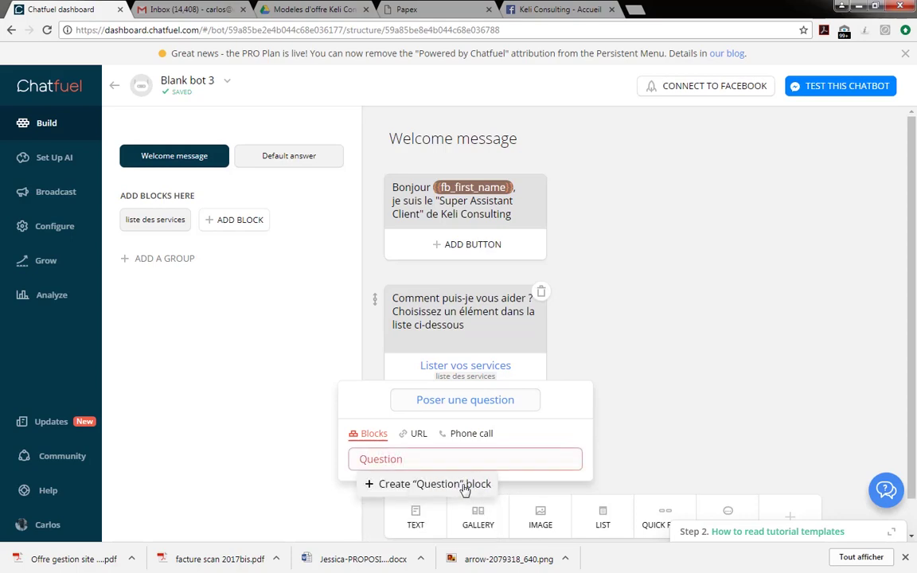
pyautogui.click(627, 438)
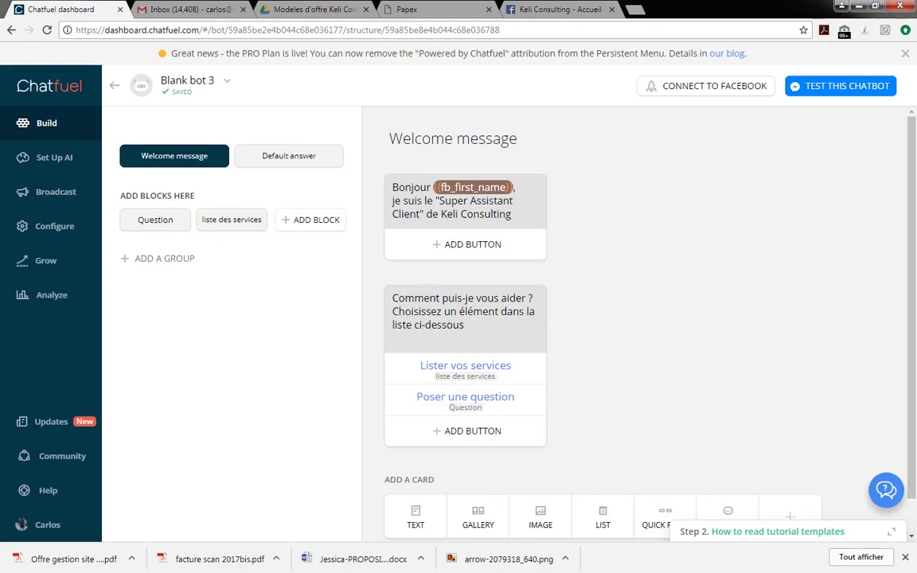
# Add a 0.1 sec typing pause and move it between the greeting and the help card.
pyautogui.scroll(-1, 769, 384)
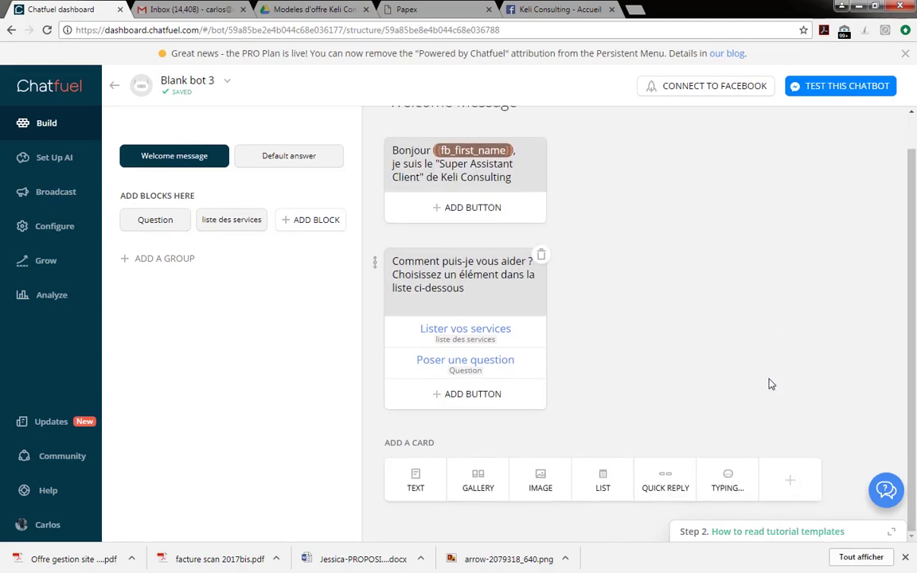
pyautogui.click(726, 475)
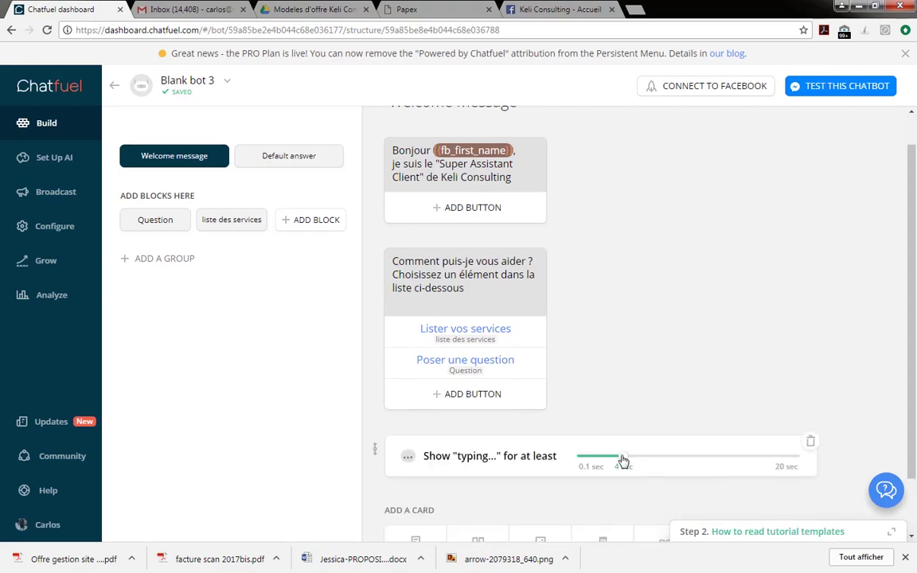
pyautogui.moveTo(622, 459); pyautogui.dragTo(581, 464)
pyautogui.moveTo(374, 450); pyautogui.dragTo(374, 263)
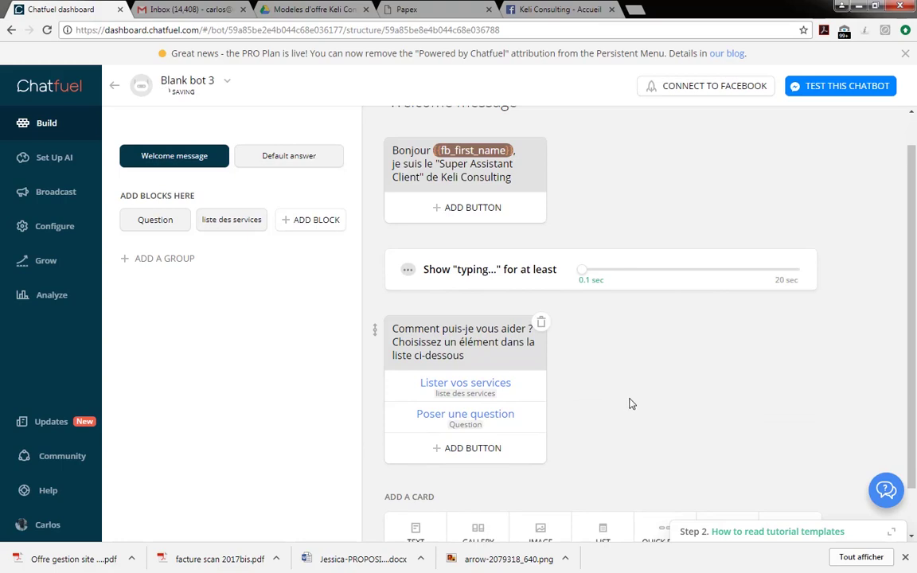
pyautogui.scroll(1, 638, 400)
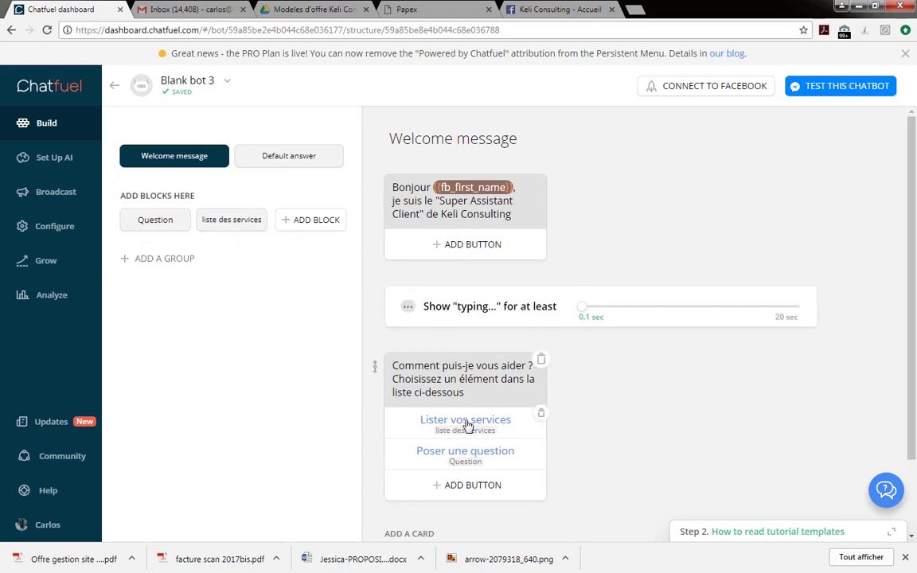
# Add a gallery card to 'liste des services' headed 'Mise en place et gestion site web & réseaux sociaux'.
pyautogui.click(237, 220)
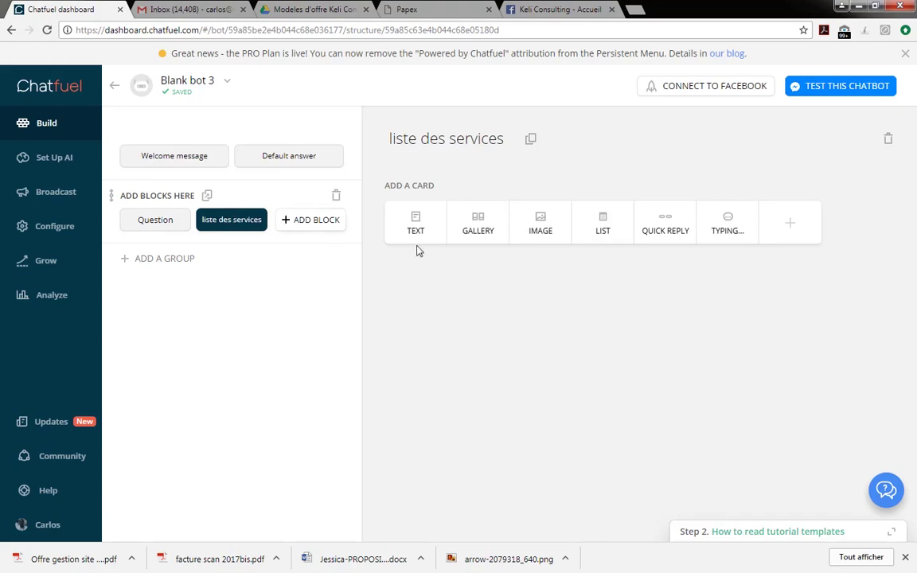
pyautogui.click(483, 236)
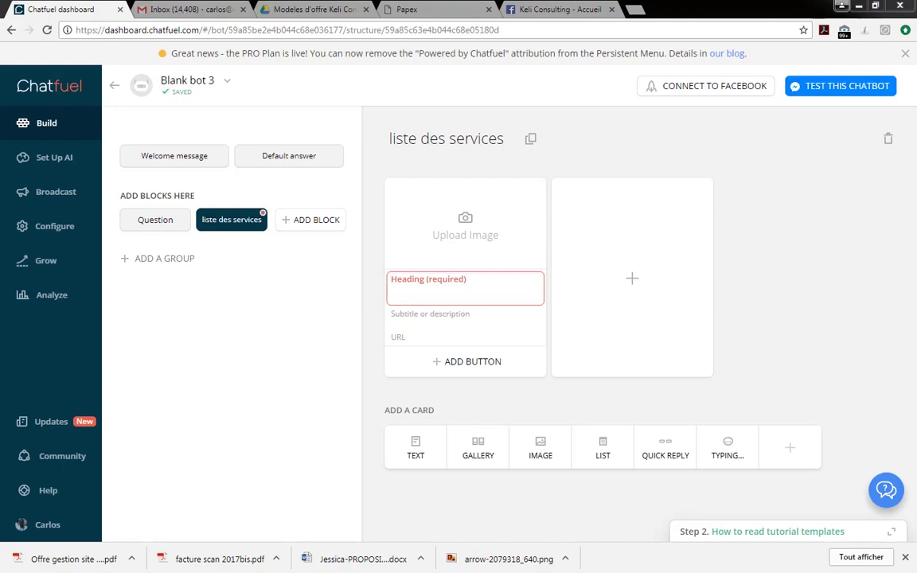
pyautogui.click(488, 283)
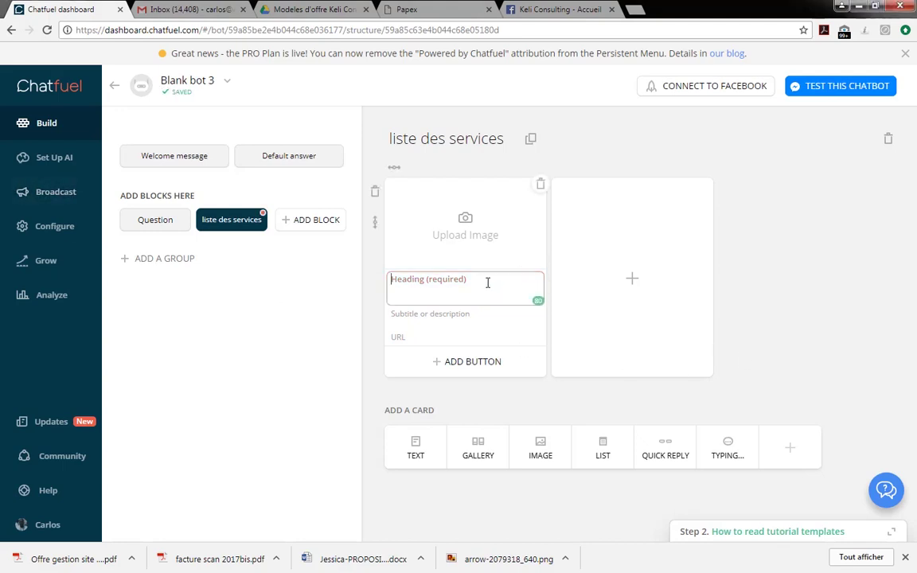
pyautogui.write('Mise en place et gestion site web & réseaux sociaux')
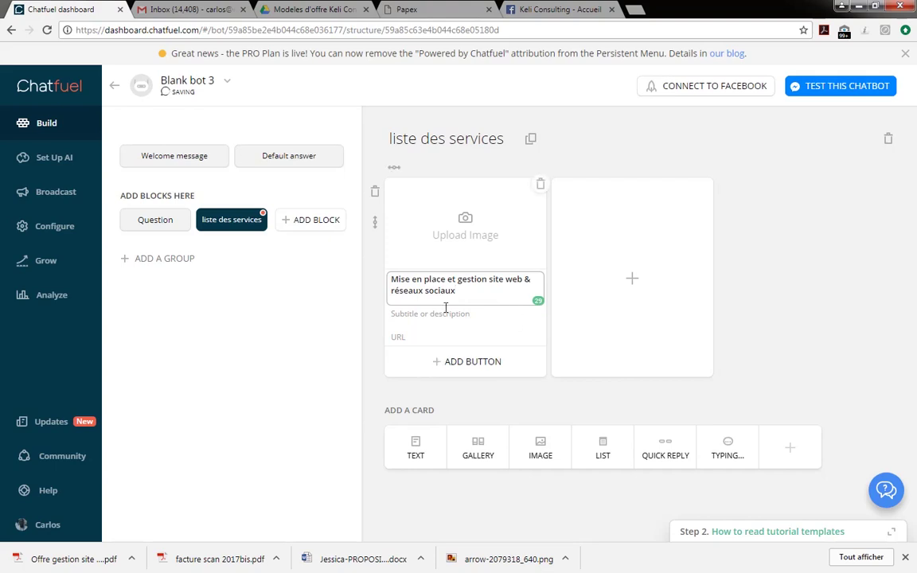
# Upload the WEB image to the gallery card and crop it to fit.
pyautogui.click(477, 236)
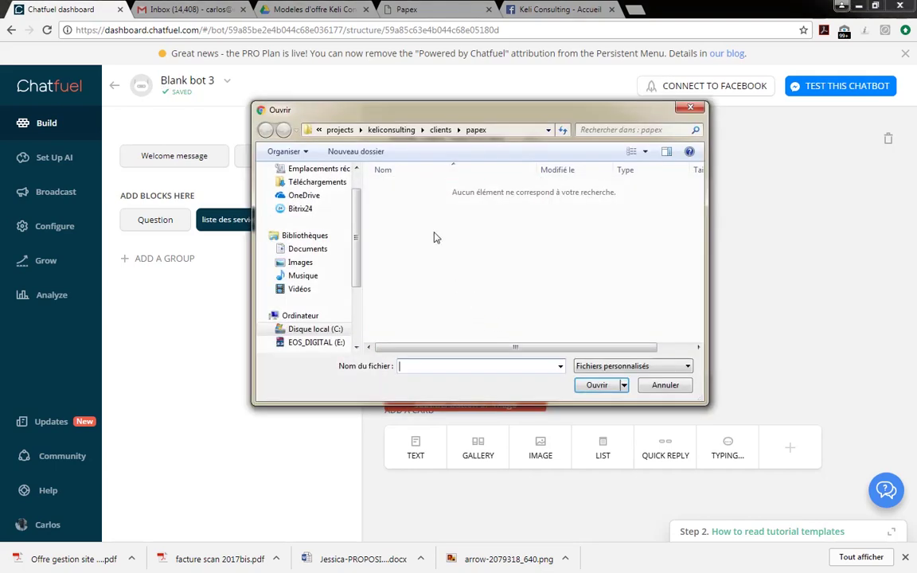
pyautogui.press('Escape')
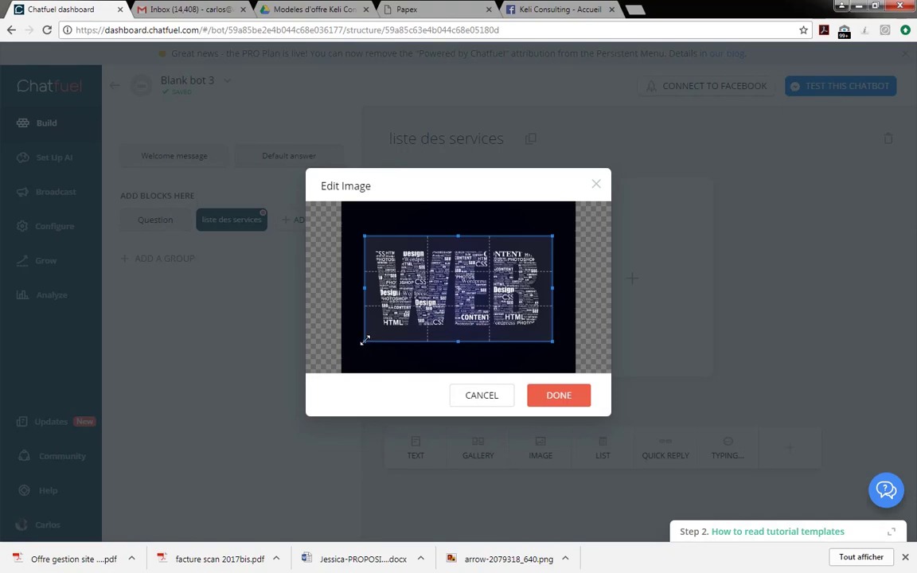
pyautogui.moveTo(365, 340); pyautogui.dragTo(374, 337)
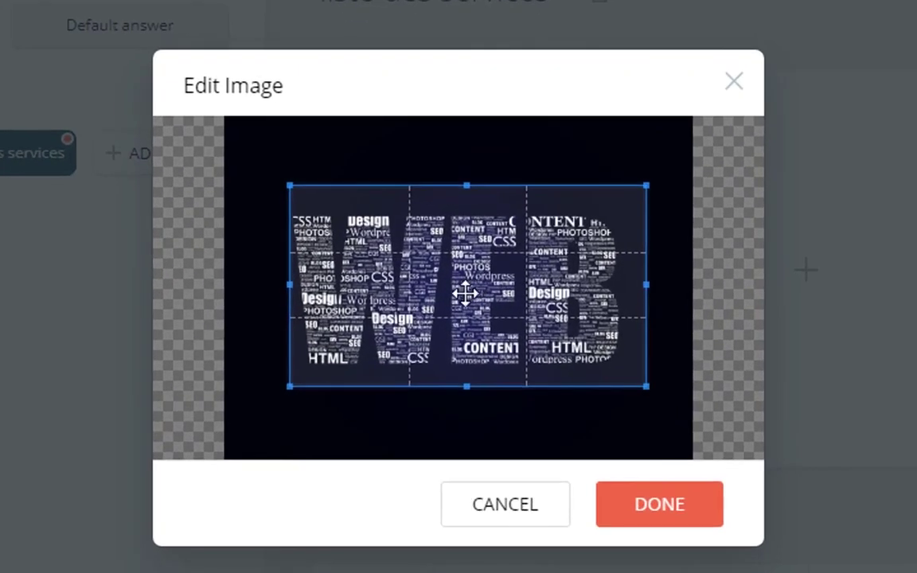
pyautogui.moveTo(466, 293); pyautogui.dragTo(452, 289)
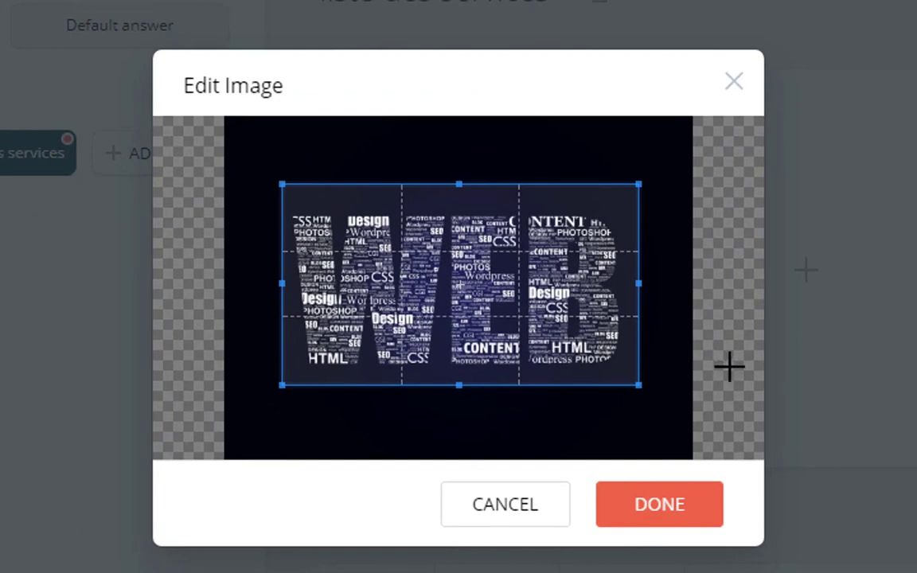
pyautogui.click(685, 504)
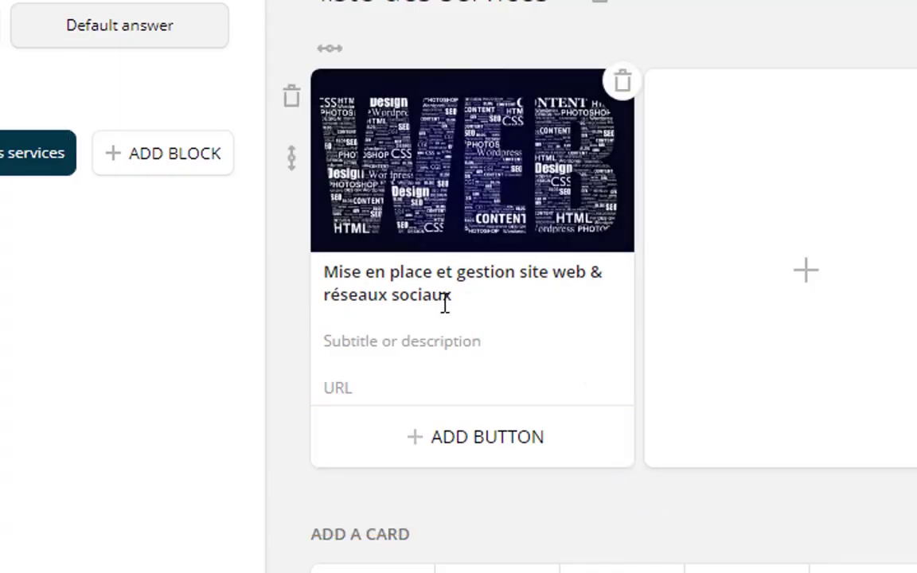
# Give the gallery card a 'Plus de détails' button linked to a new 'Détail site web' block.
pyautogui.click(455, 339)
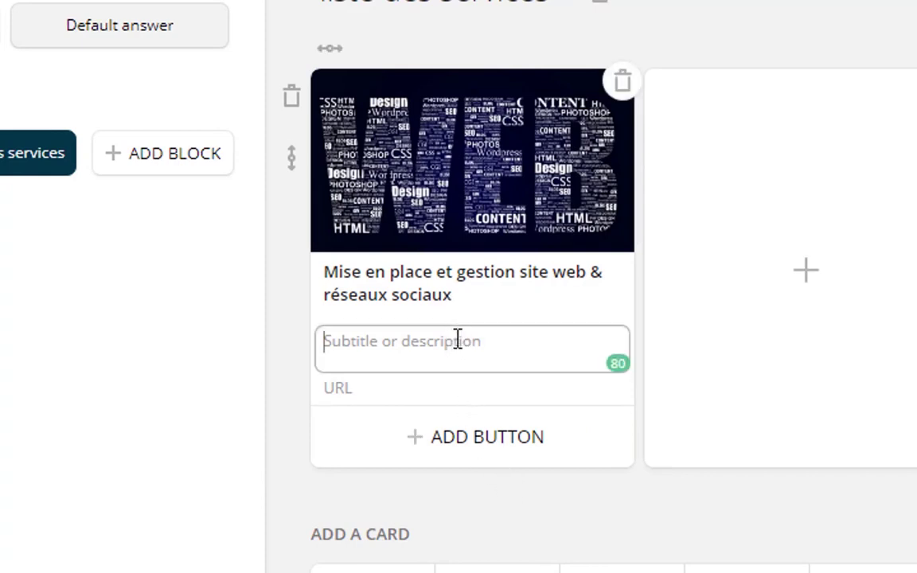
pyautogui.click(370, 389)
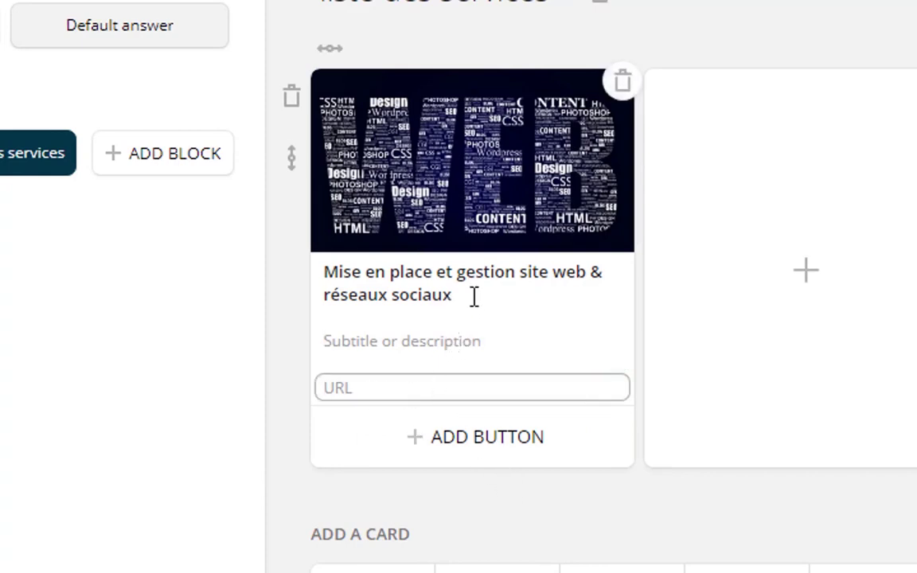
pyautogui.click(475, 342)
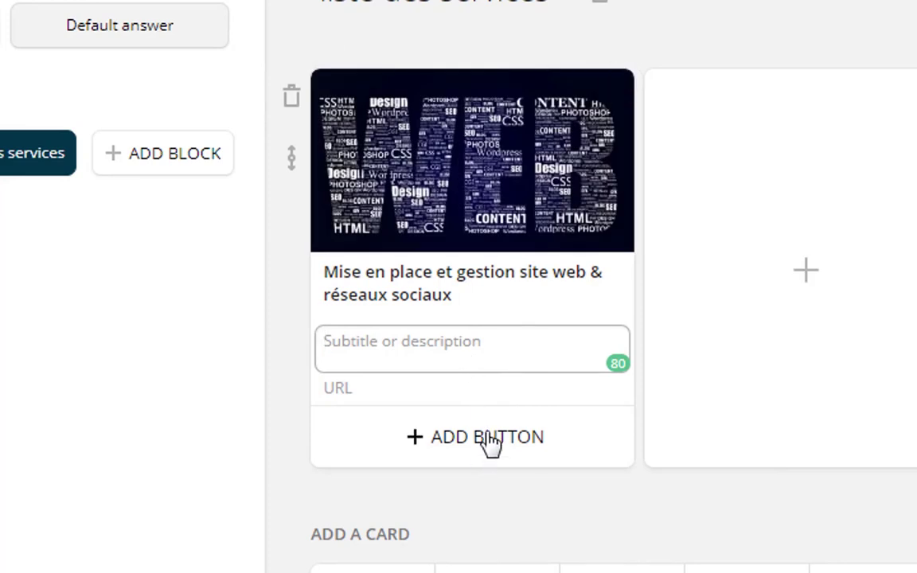
pyautogui.click(490, 438)
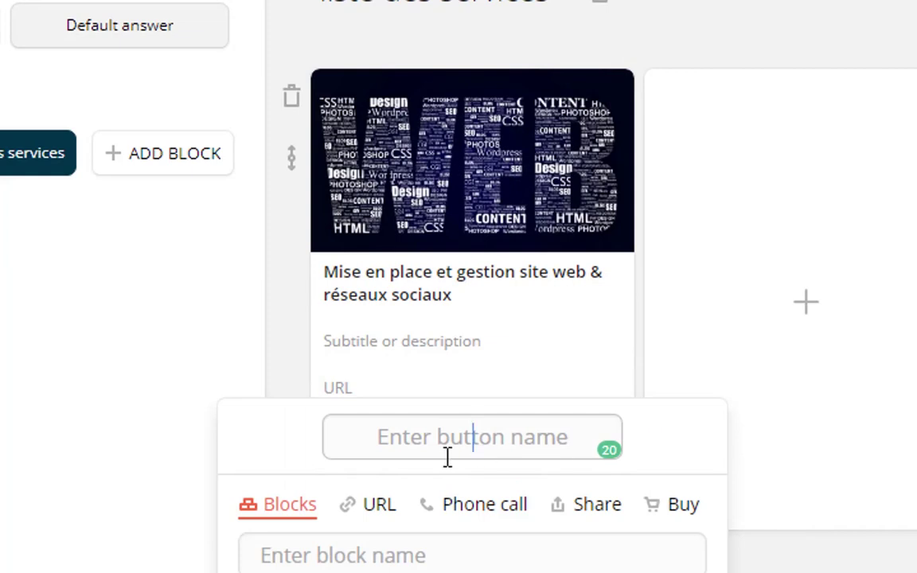
pyautogui.write('D')
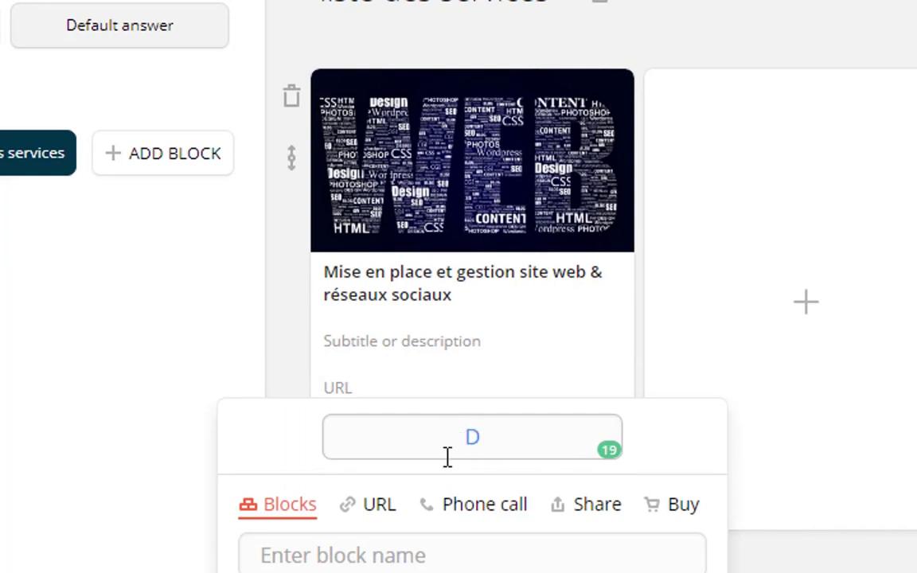
pyautogui.press('BackSpace')
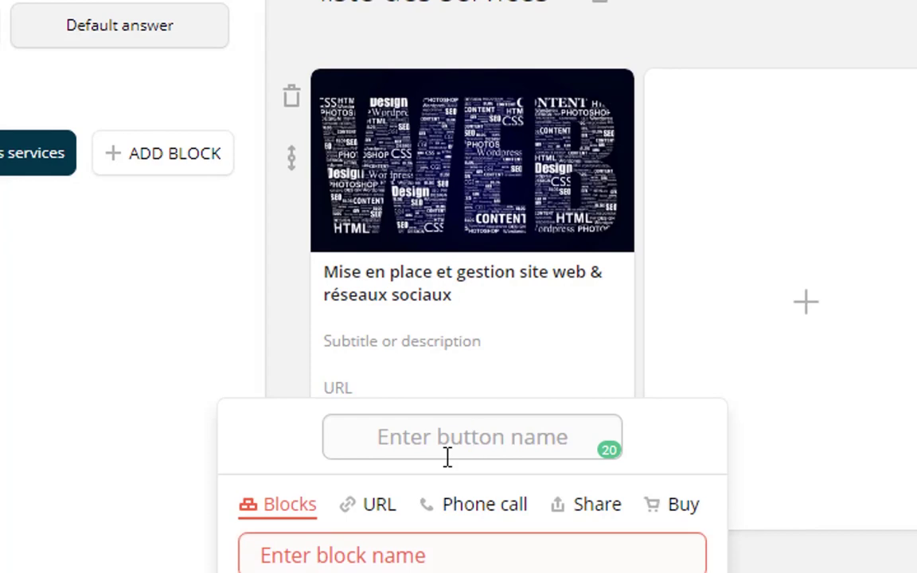
pyautogui.write('Pl')
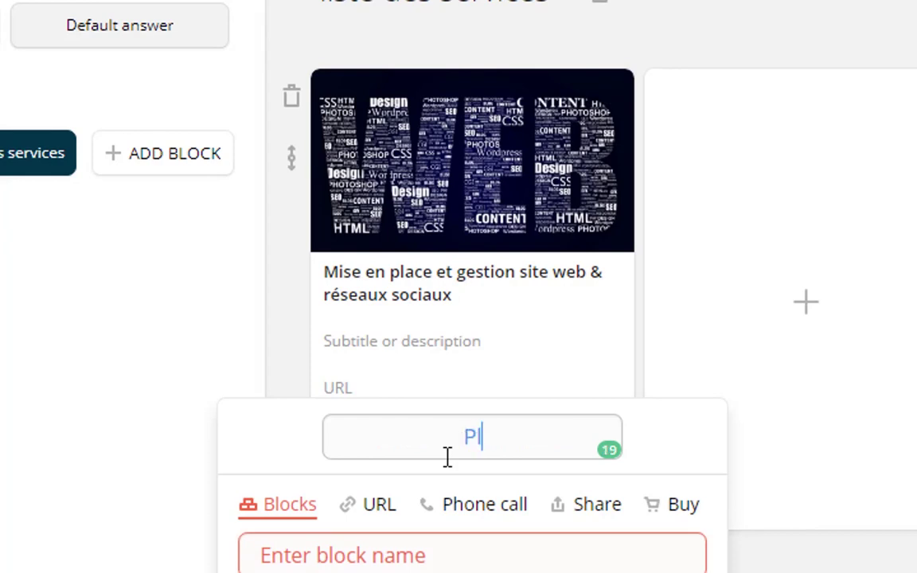
pyautogui.write('us de détail')
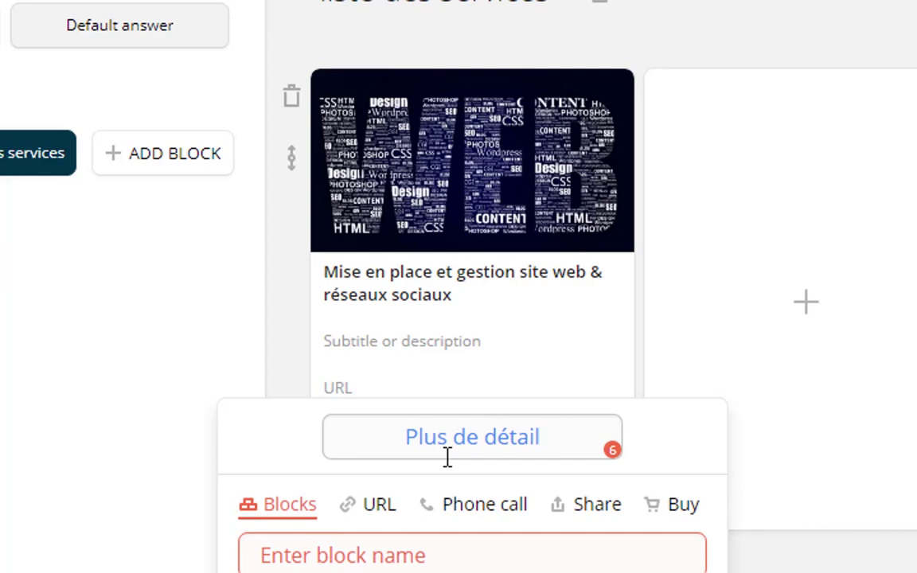
pyautogui.write('s')
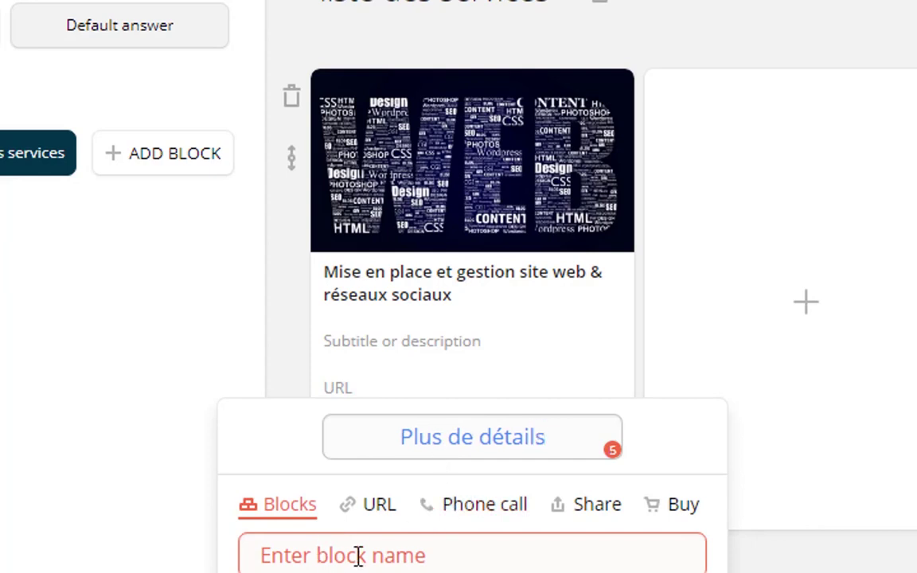
pyautogui.click(373, 549)
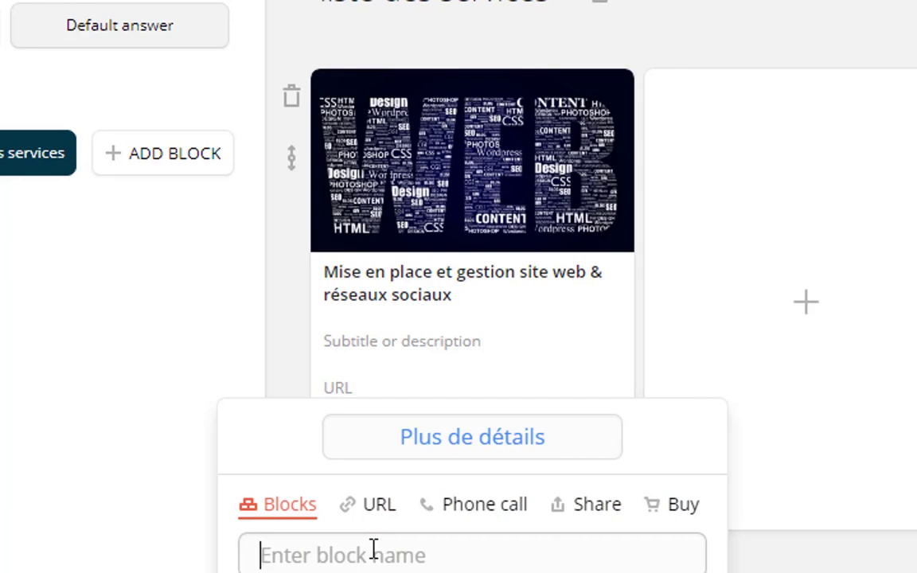
pyautogui.write('Détail')
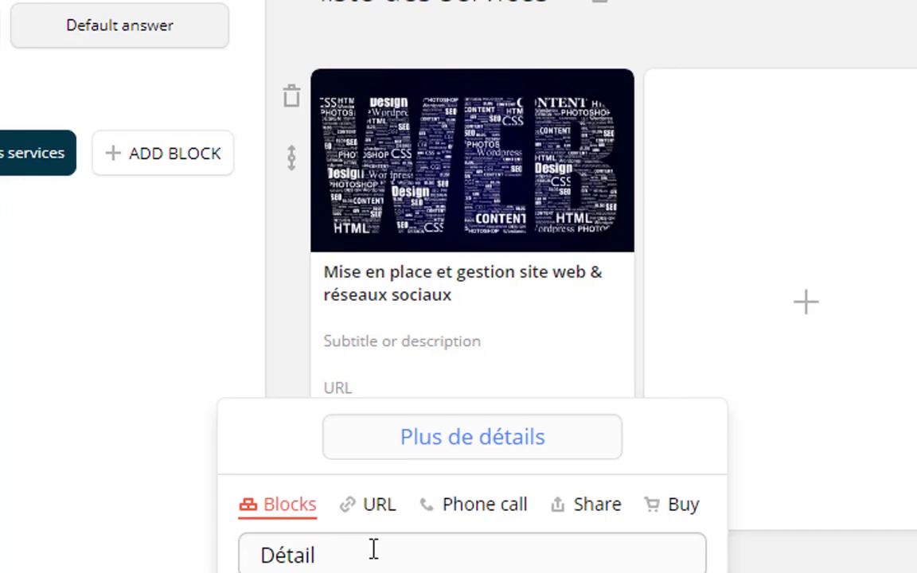
pyautogui.write('site web')
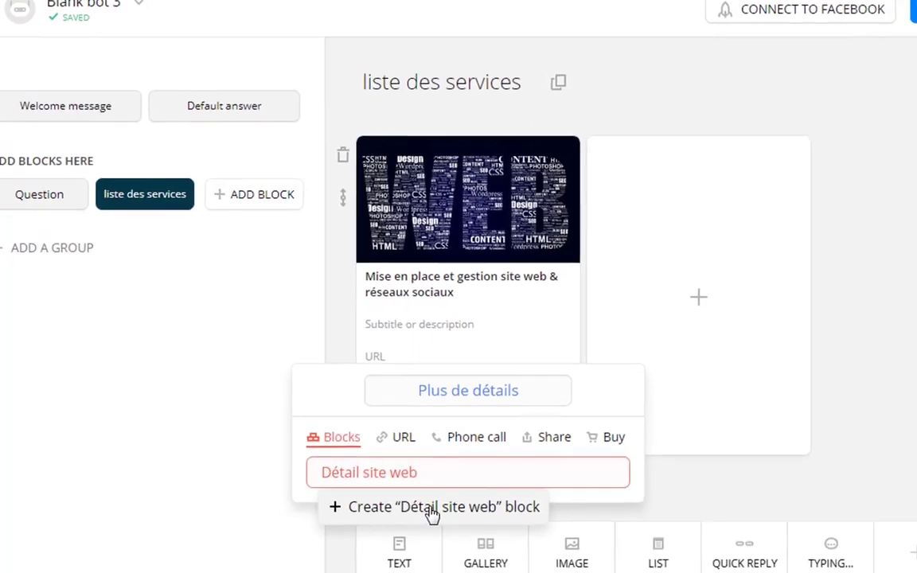
pyautogui.click(430, 509)
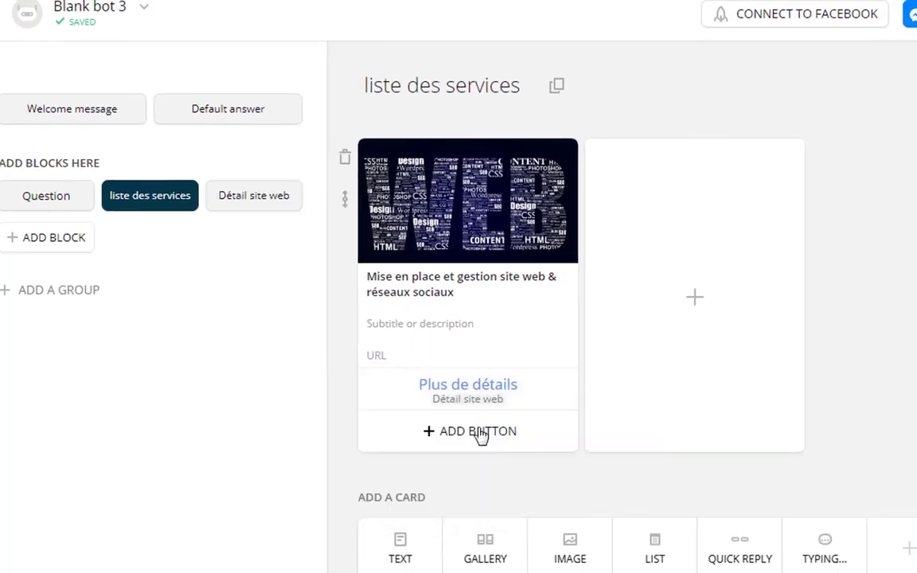
# Add a 'Poser question' button to the gallery card linked to the Question block.
pyautogui.click(480, 434)
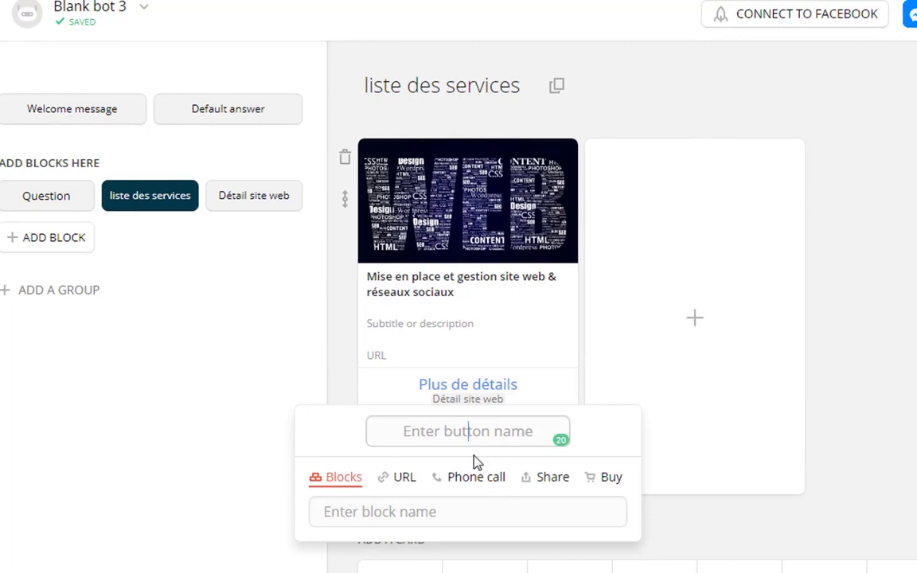
pyautogui.write('Po')
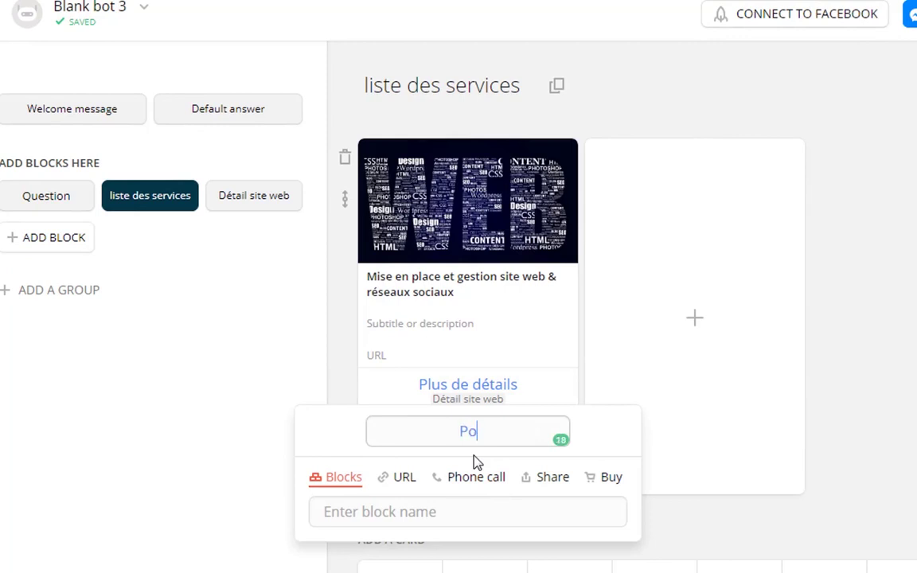
pyautogui.write('ser question')
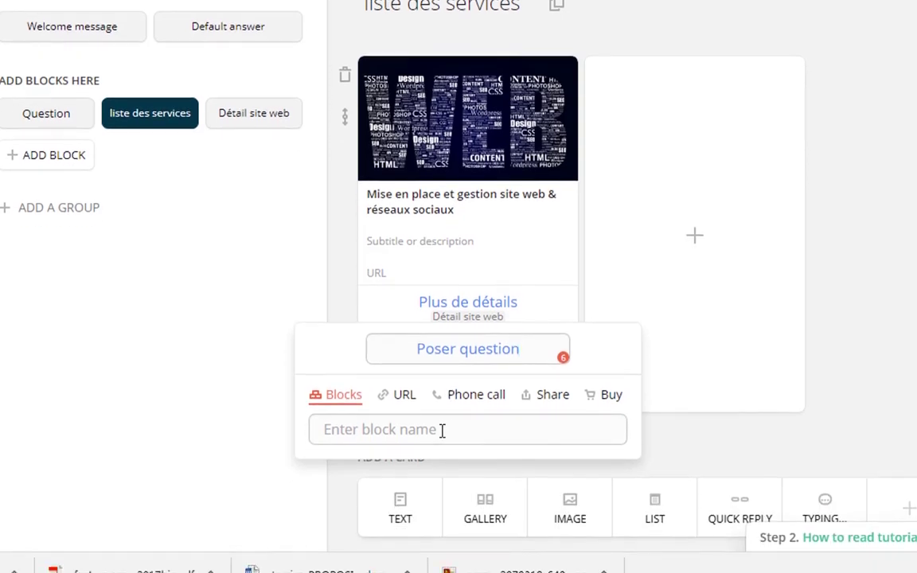
pyautogui.click(442, 430)
pyautogui.write('que')
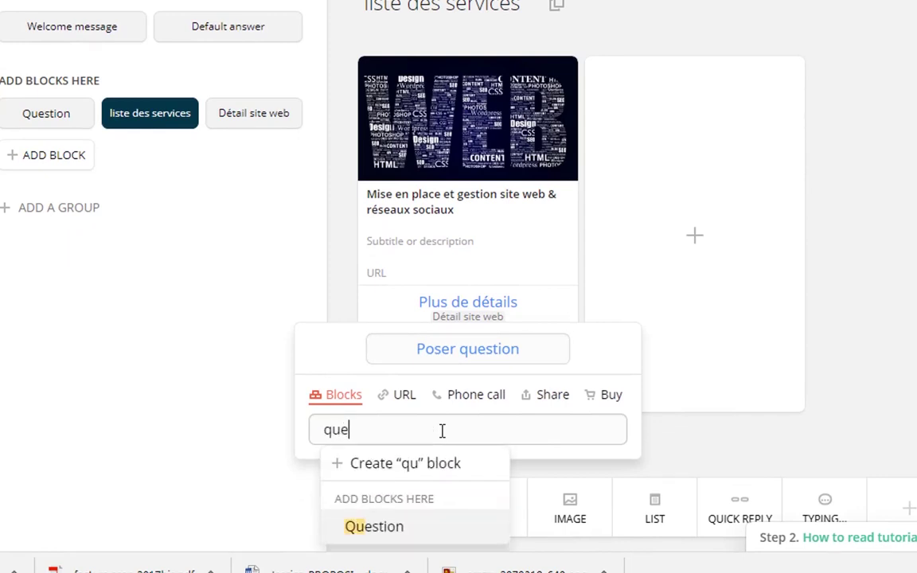
pyautogui.click(394, 528)
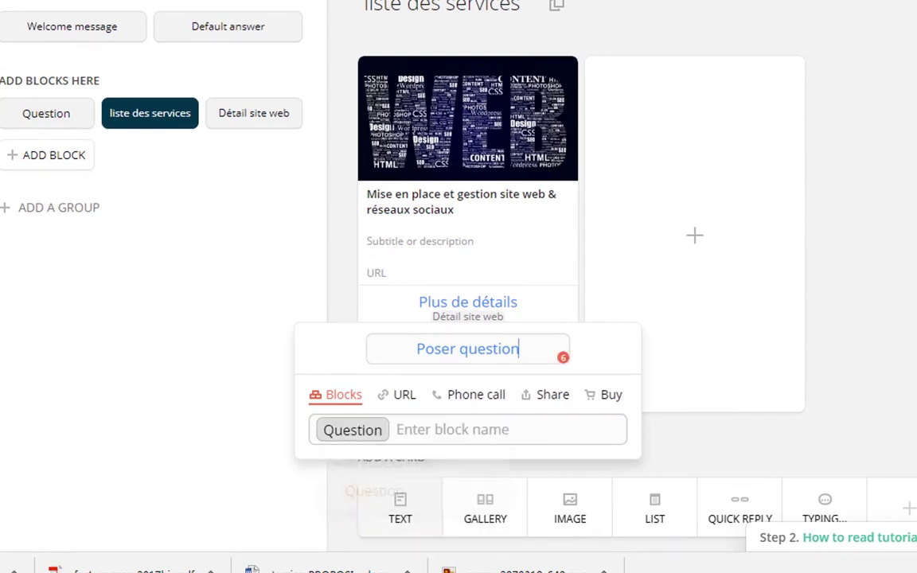
pyautogui.click(748, 444)
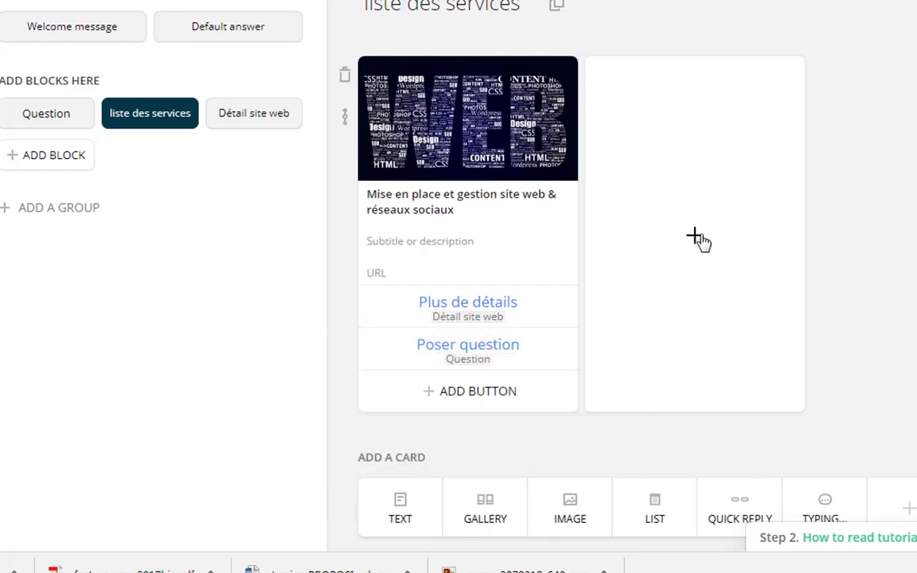
# Start a second gallery card 'Lancement de services et produits', then go to the Détail site web block.
pyautogui.click(698, 239)
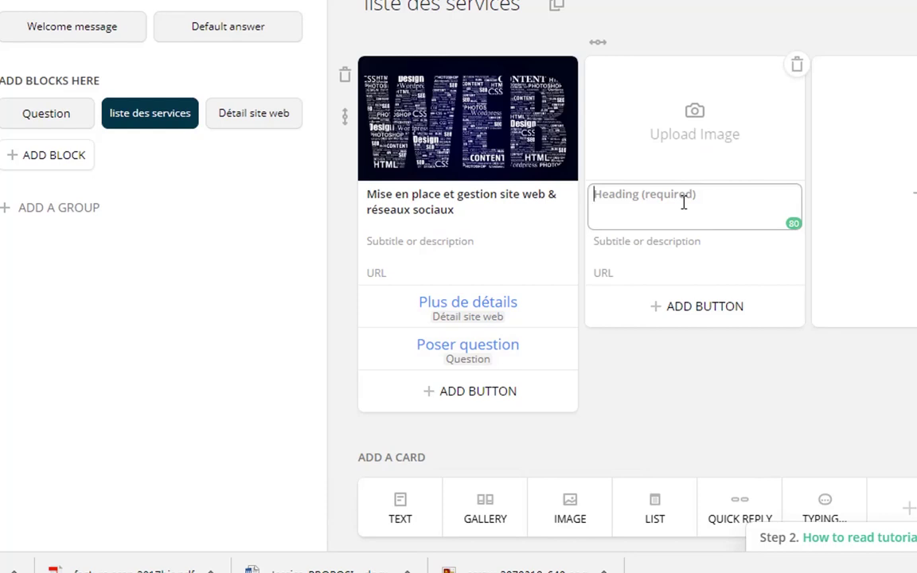
pyautogui.write('L')
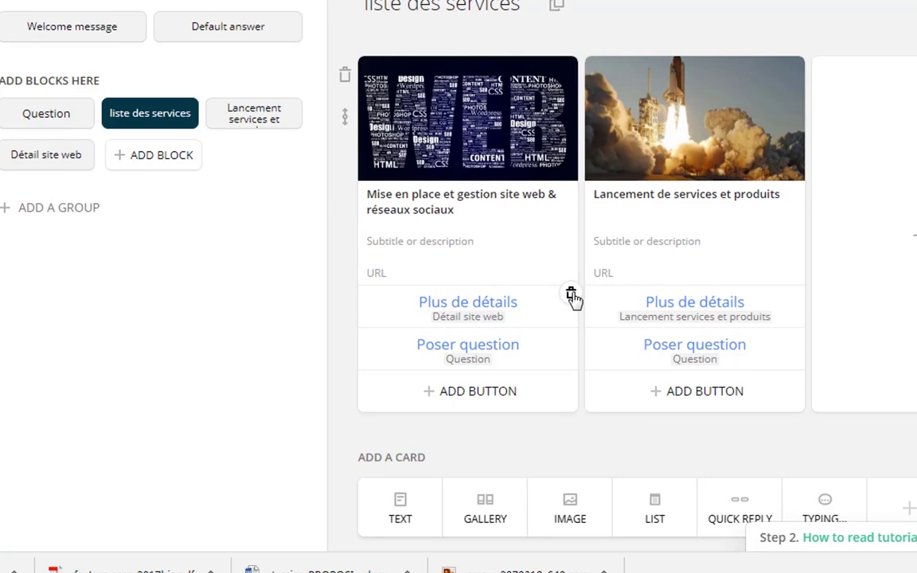
pyautogui.click(43, 156)
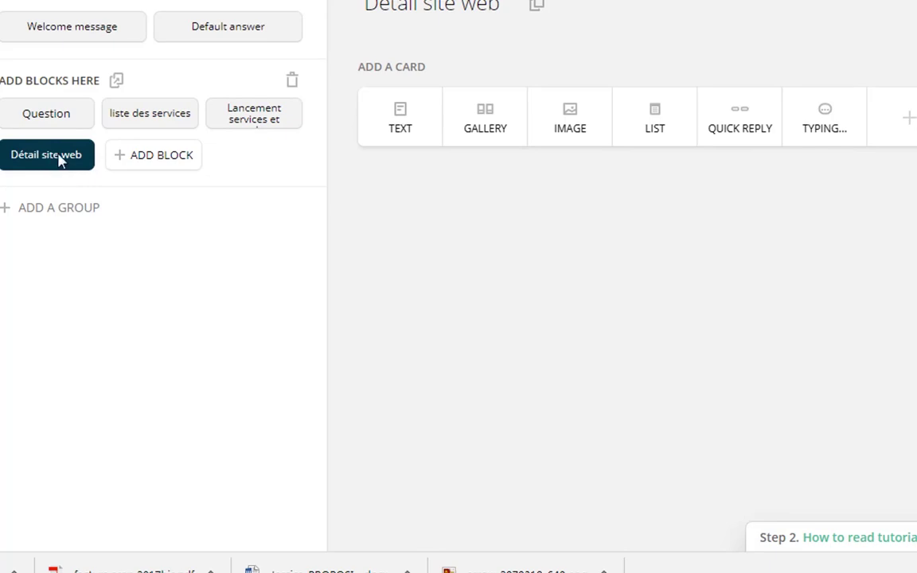
# Add the text 'Nos sites web sont conçus pour attirer et convertir les prospect en clients'.
pyautogui.click(397, 127)
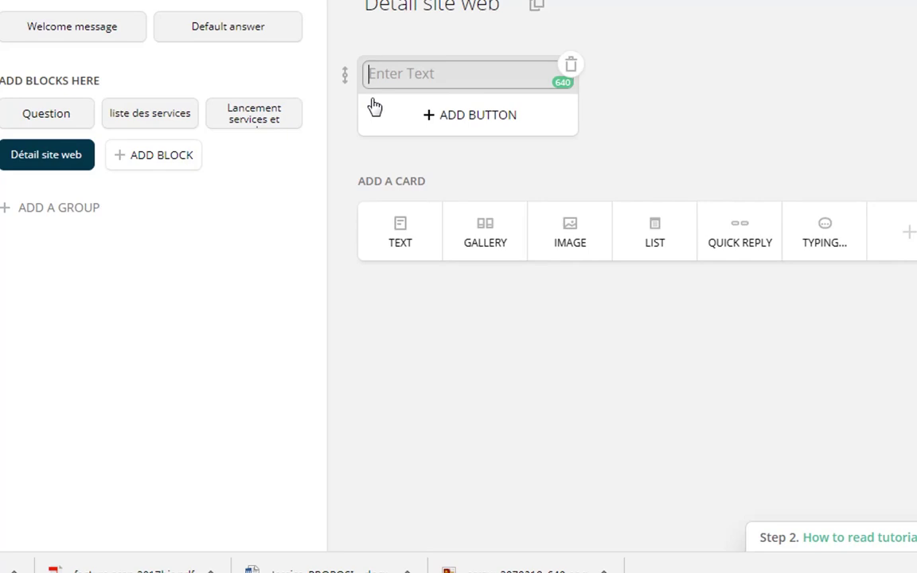
pyautogui.write('Nos site')
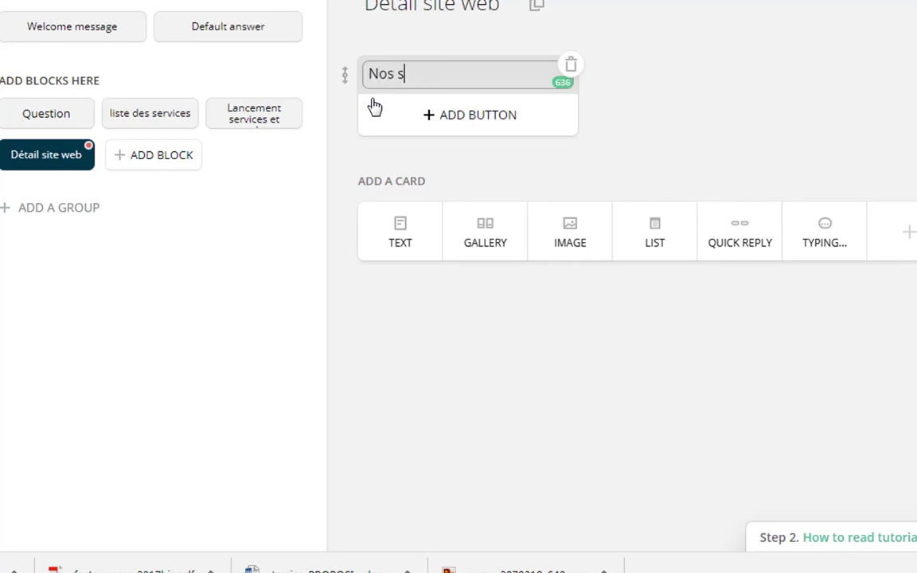
pyautogui.write('s web sont conçus pour attirer et convertir les prospect en clients')
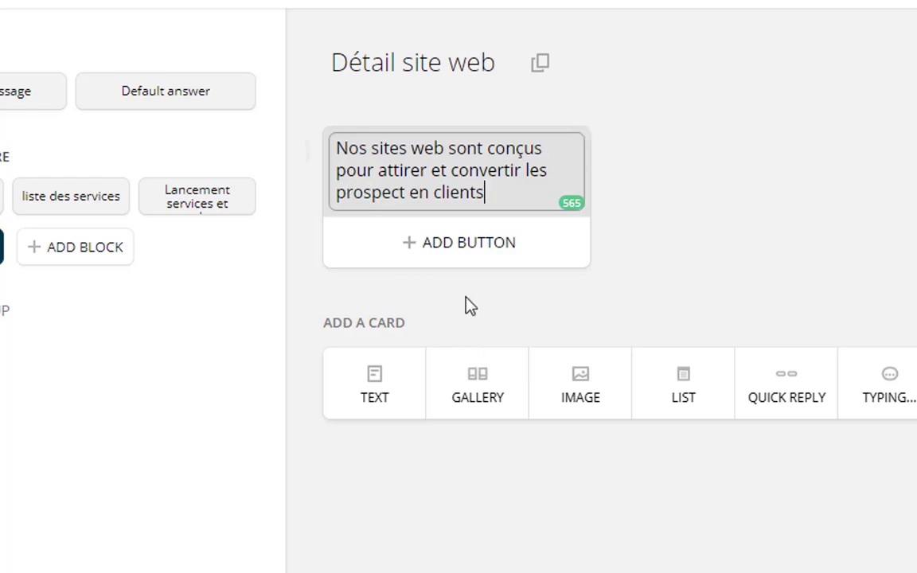
# Add a 0.1 sec typing pause followed by a new text card for the 45-minute coaching offer.
pyautogui.click(888, 382)
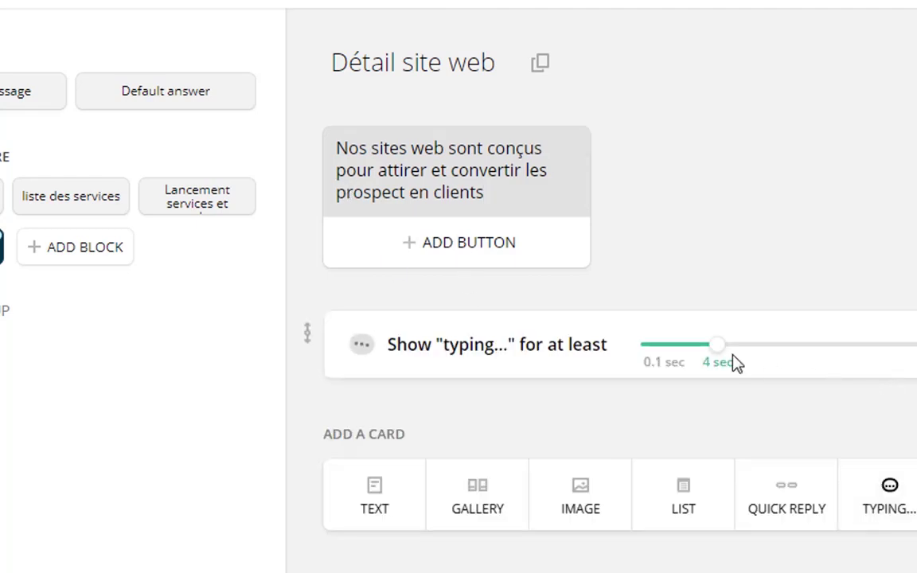
pyautogui.moveTo(719, 345); pyautogui.dragTo(609, 355)
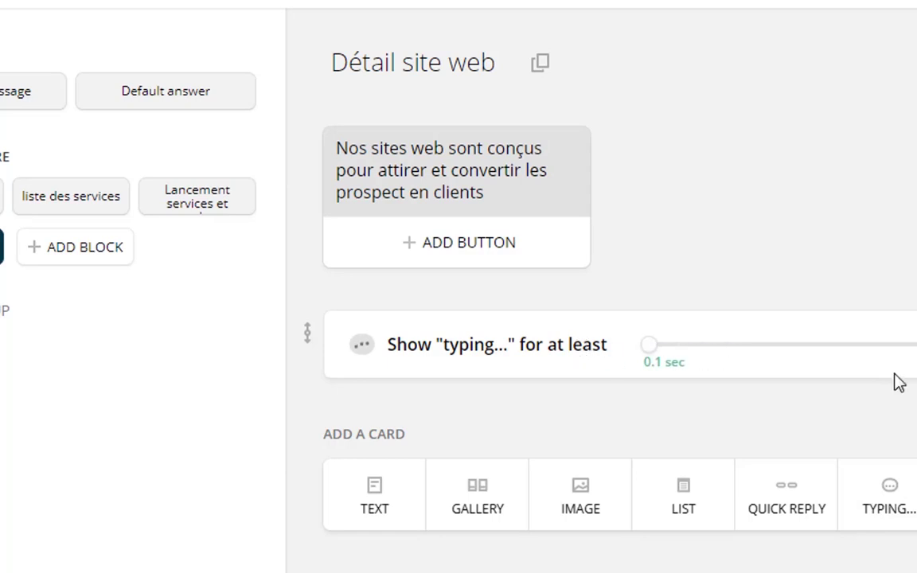
pyautogui.click(375, 494)
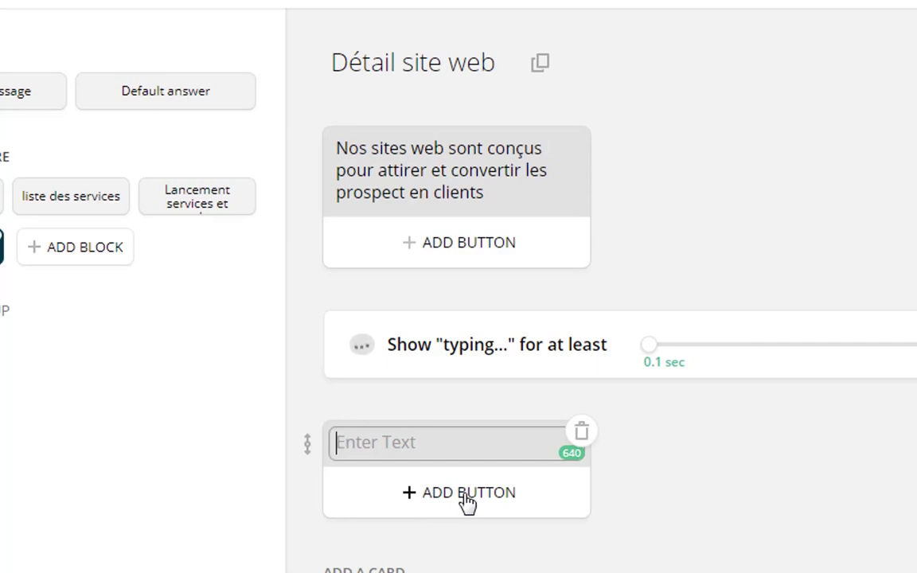
pyautogui.write('n')
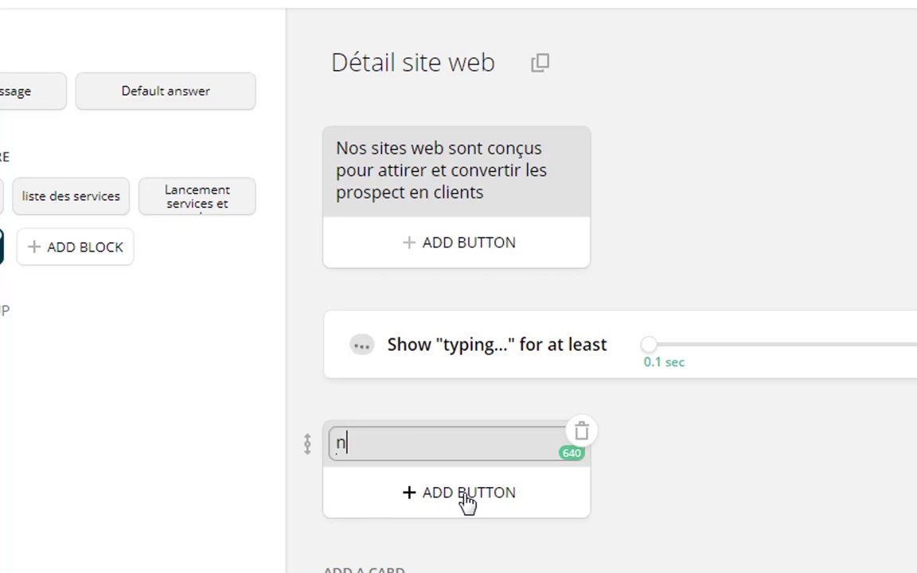
pyautogui.press('BackSpace')
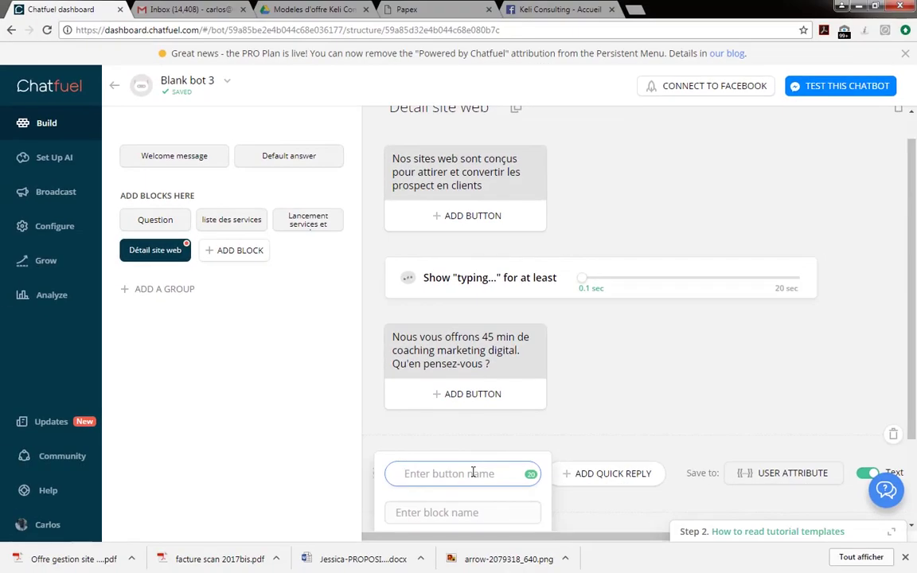
# Add the quick reply 'Oui, je le veux' linked to a new '45 min coaching' block.
pyautogui.write('O')
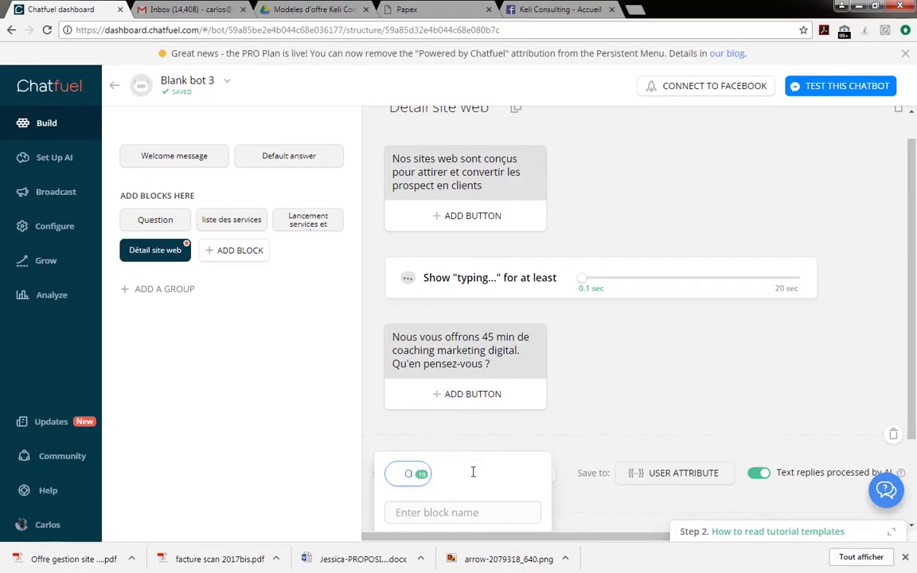
pyautogui.write('ui')
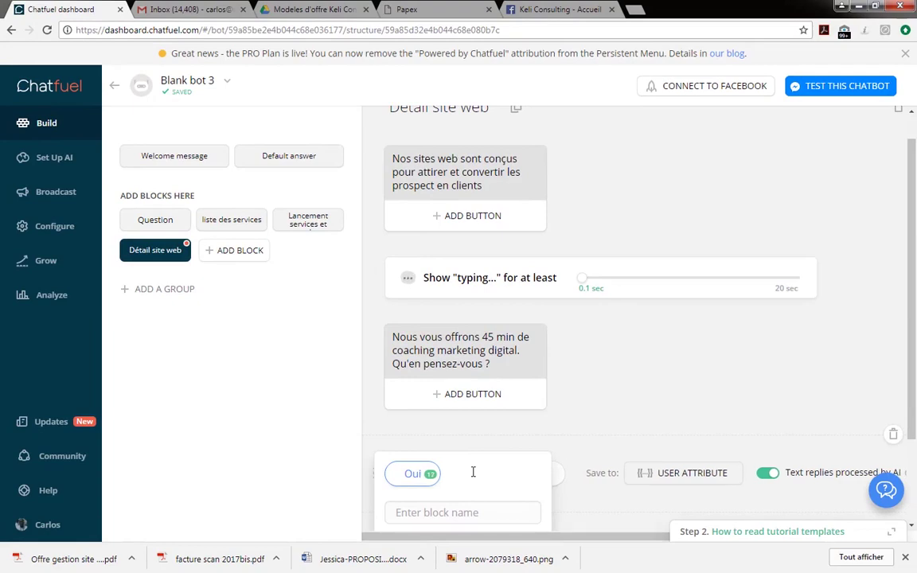
pyautogui.write('!')
pyautogui.press('BackSpace')
pyautogui.write(', je le veux')
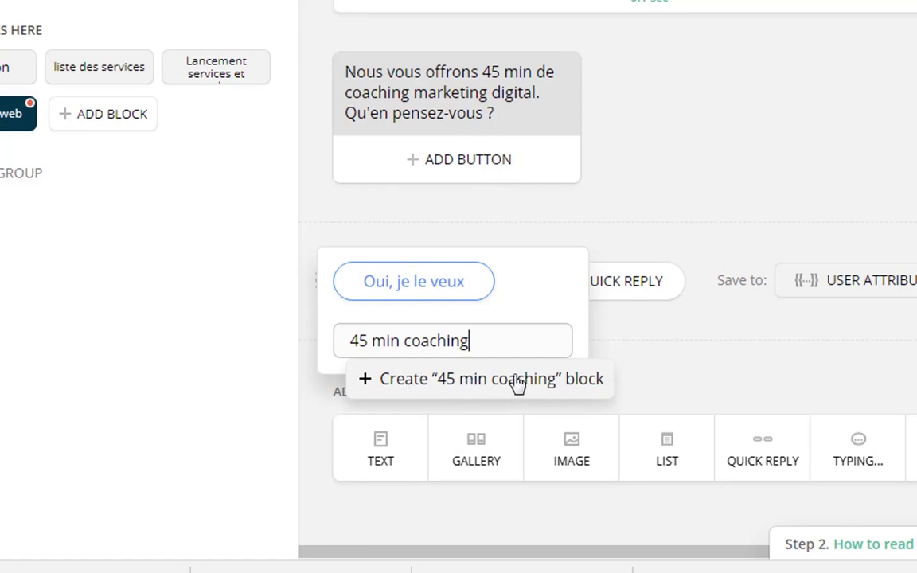
pyautogui.click(486, 387)
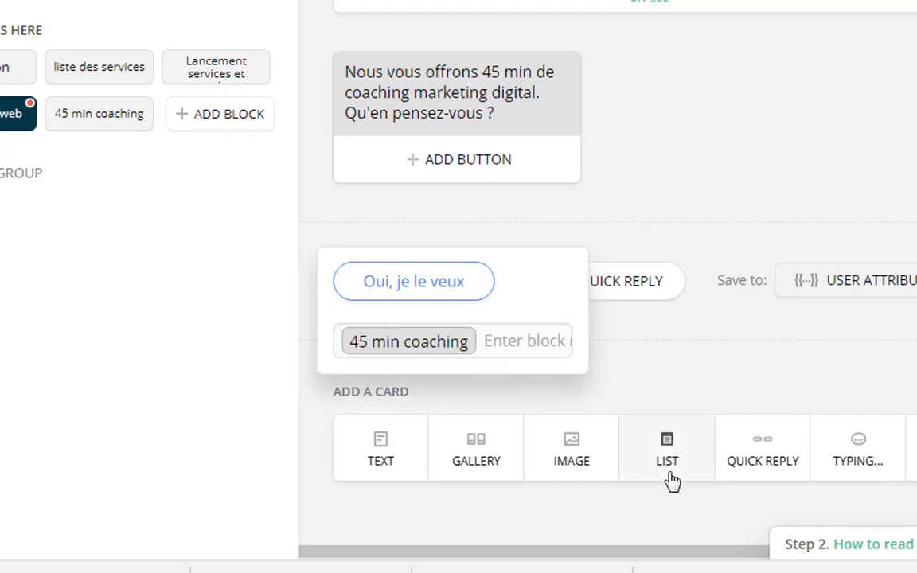
pyautogui.click(759, 454)
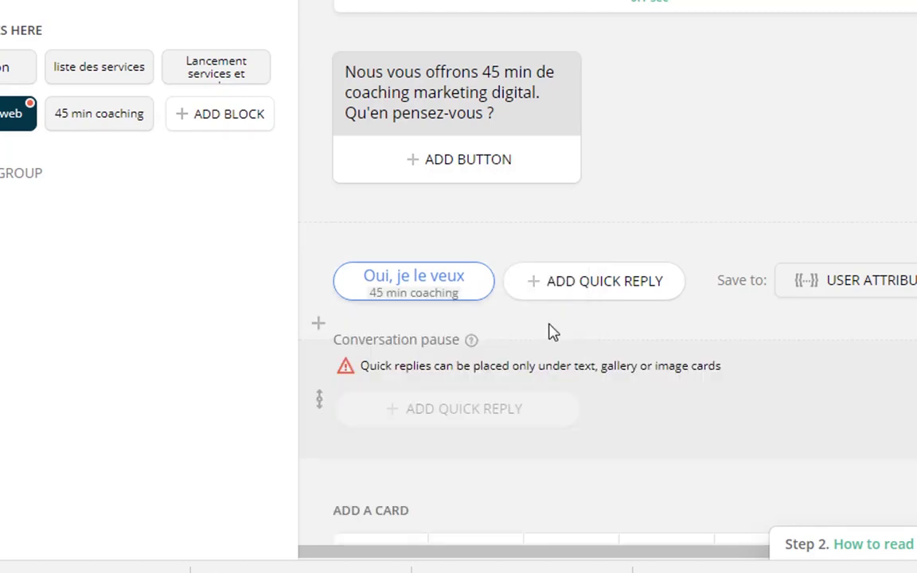
# Add a second quick reply labelled 'Non, merci'.
pyautogui.click(584, 285)
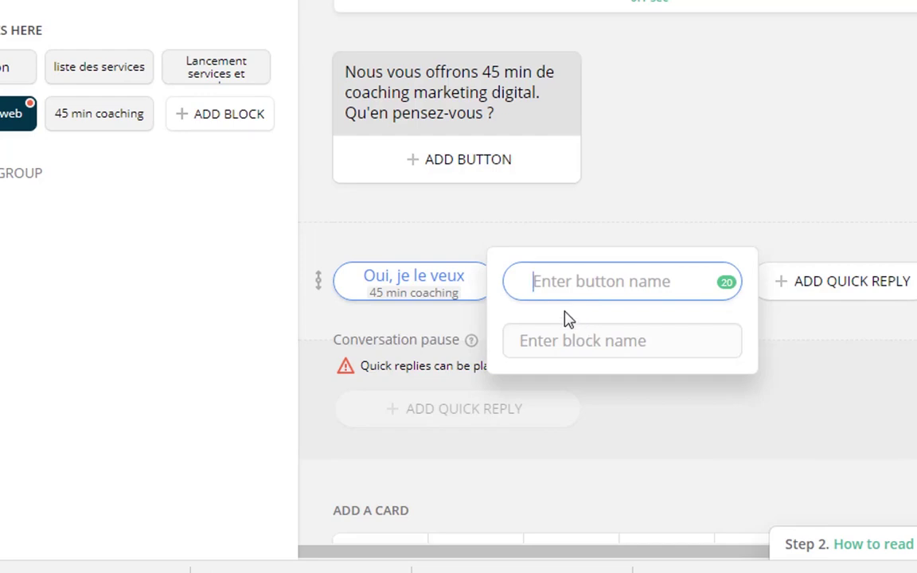
pyautogui.write('Non')
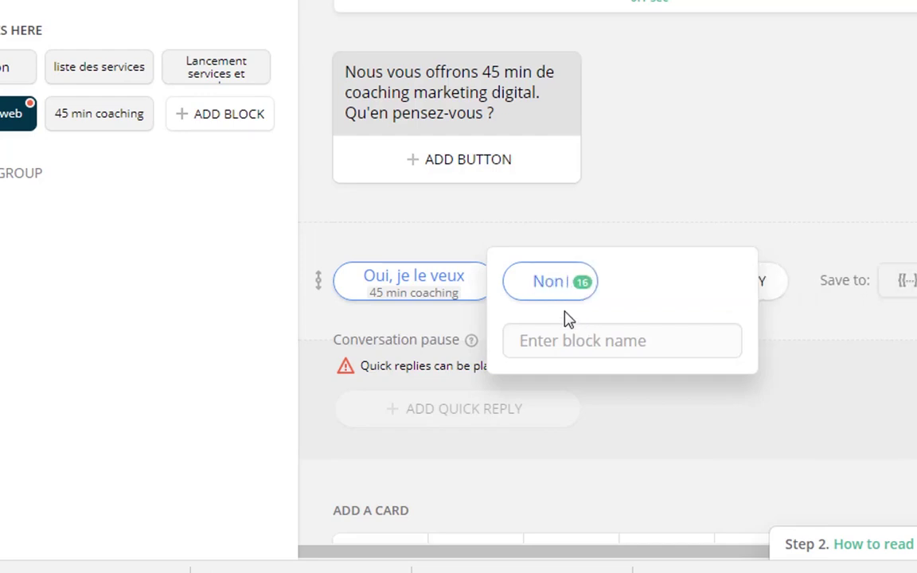
pyautogui.press('BackSpace')
pyautogui.write(', merci')
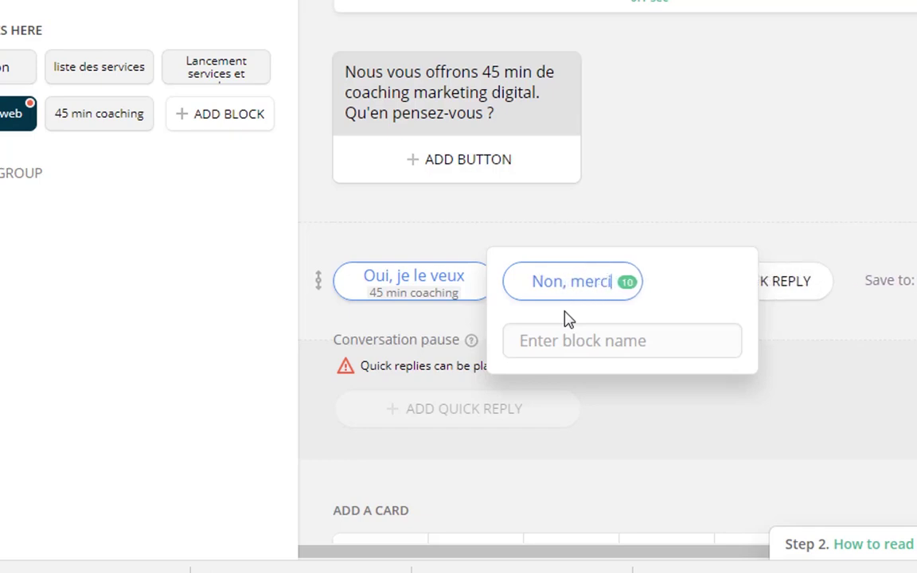
pyautogui.press('BackSpace')
pyautogui.press('BackSpace')
pyautogui.press('BackSpace')
pyautogui.press('BackSpace')
pyautogui.press('BackSpace')
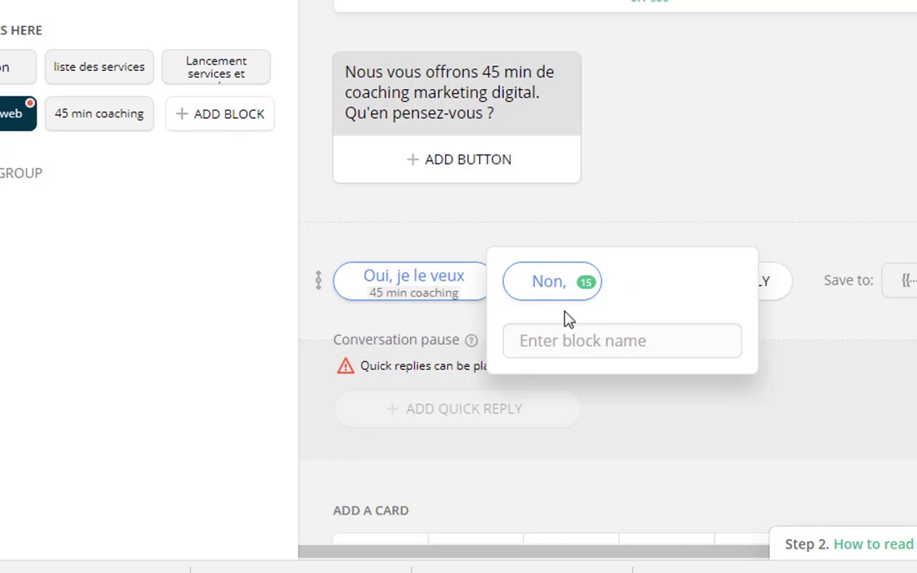
pyautogui.write('merci')
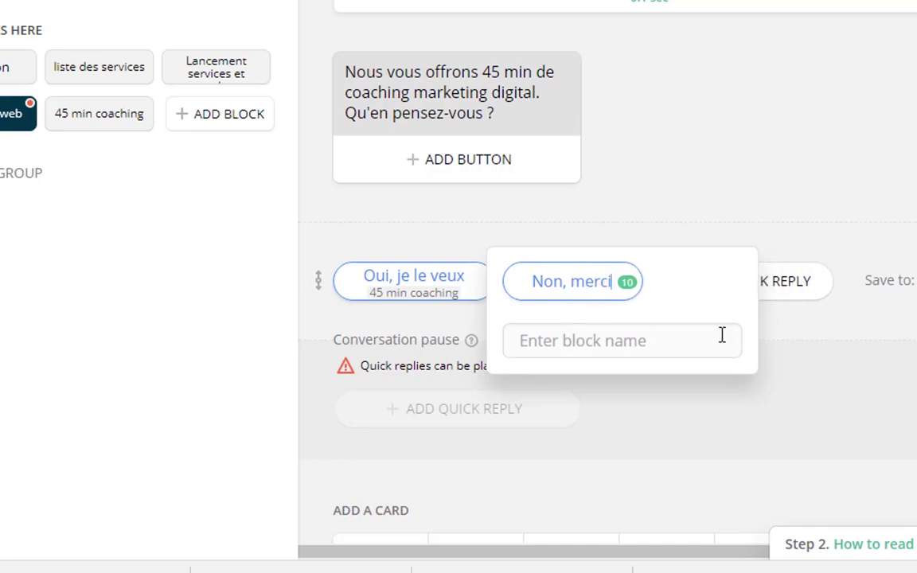
pyautogui.click(547, 256)
pyautogui.scroll(2, 547, 246)
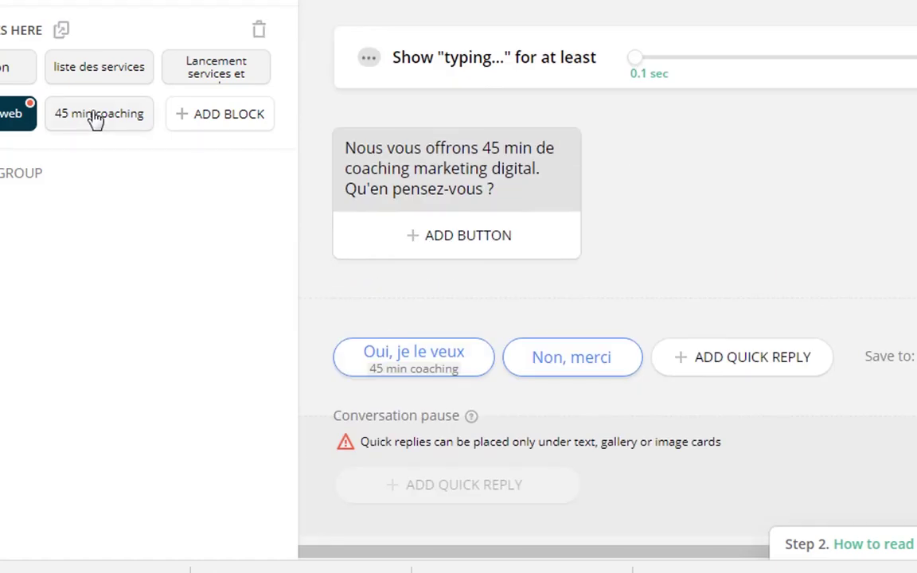
# Add a User input card to '45 min coaching' asking 'Votre ID Skype svp', saved to {{idskype}}.
pyautogui.click(95, 118)
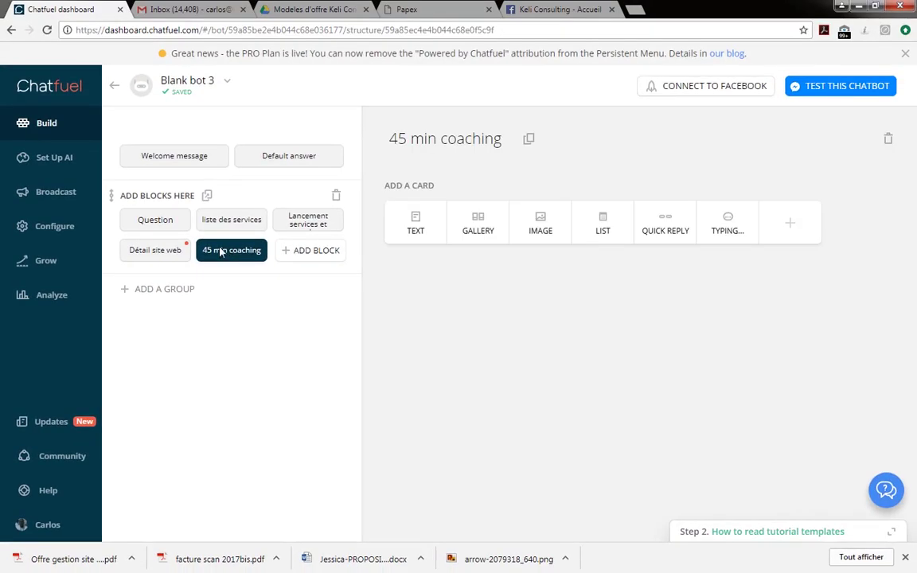
pyautogui.click(789, 226)
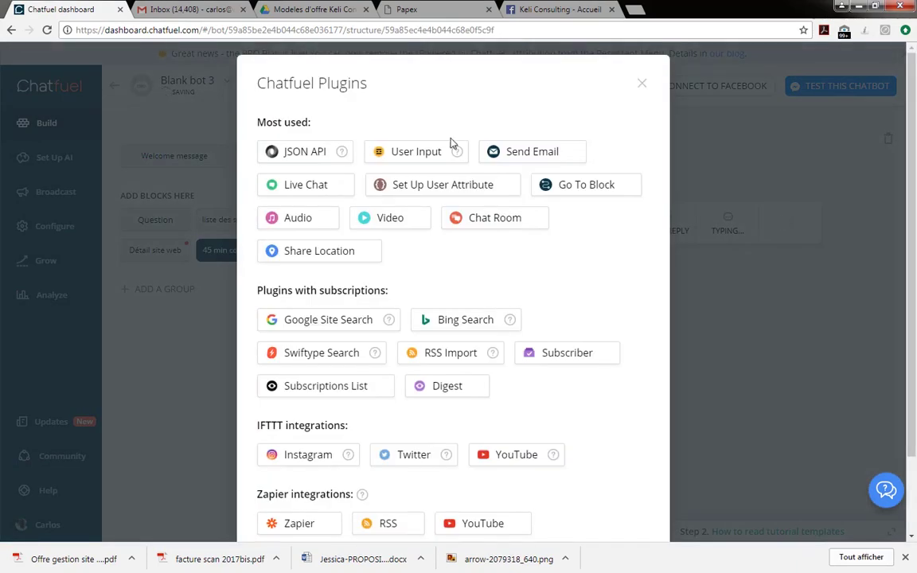
pyautogui.click(424, 151)
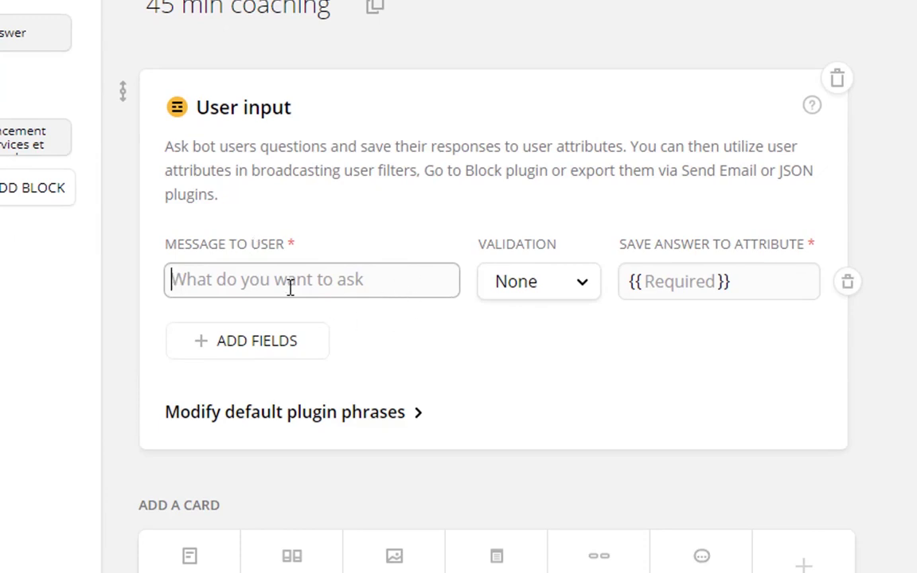
pyautogui.write('V')
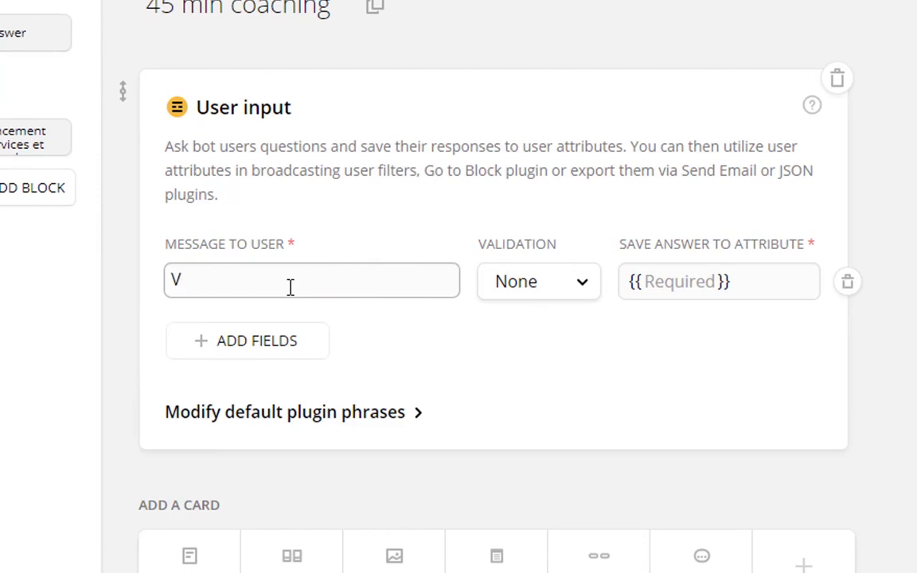
pyautogui.write('otre ID Sk')
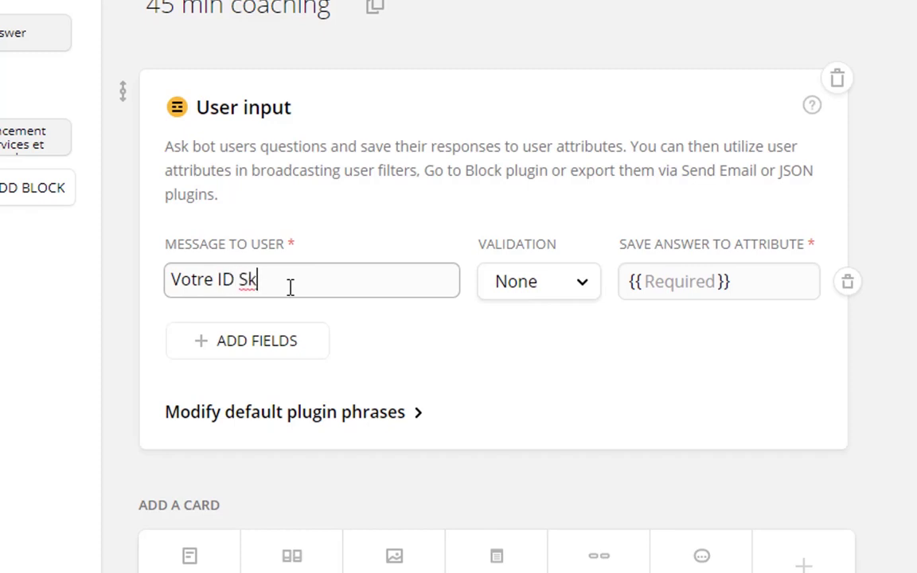
pyautogui.write('ype svp')
pyautogui.click(680, 286)
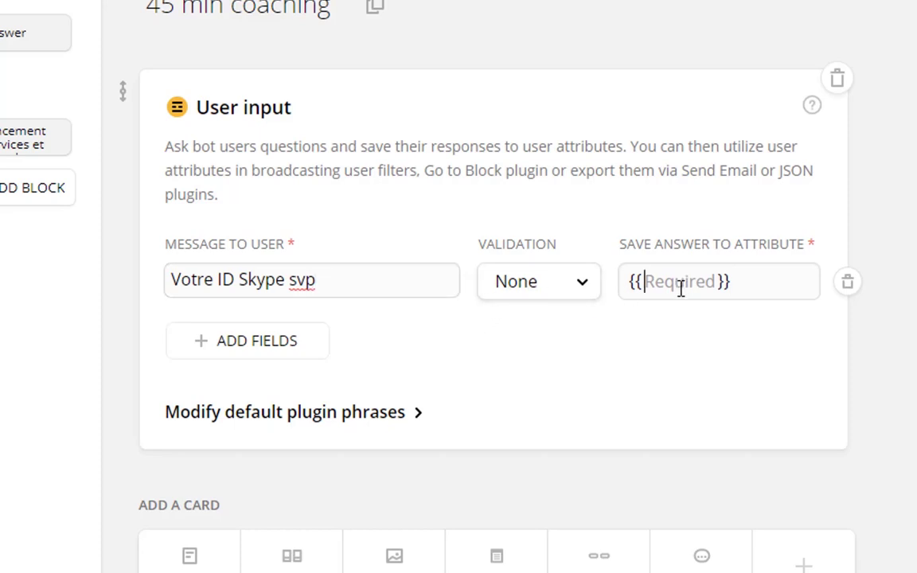
pyautogui.write('idskype')
pyautogui.click(273, 285)
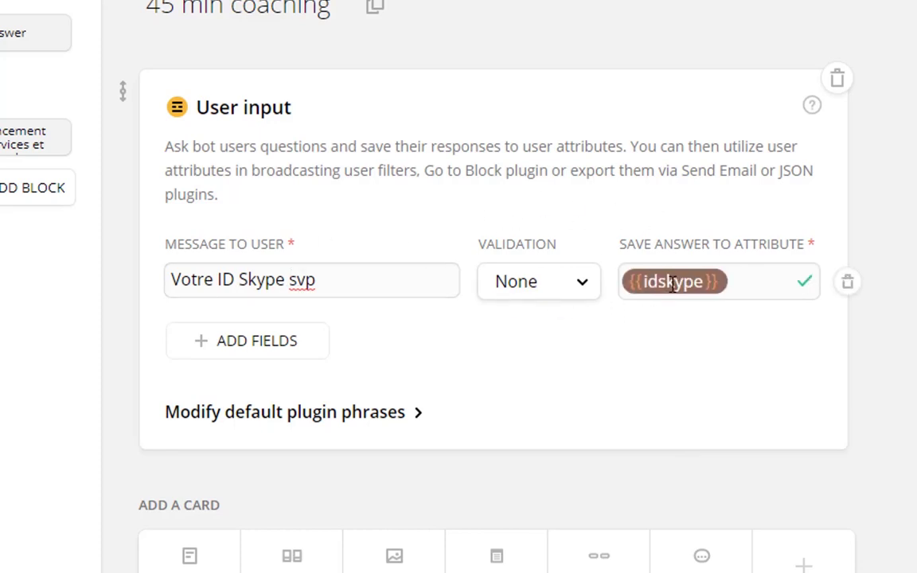
# Add a second question 'Vote numéro mobile' saved to the {{telephone}} attribute.
pyautogui.click(233, 342)
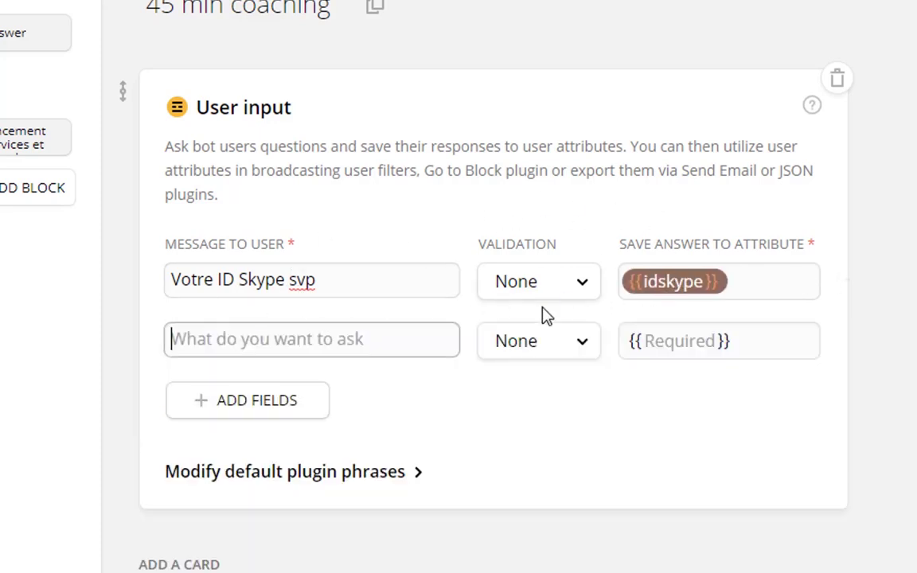
pyautogui.write('Vote ')
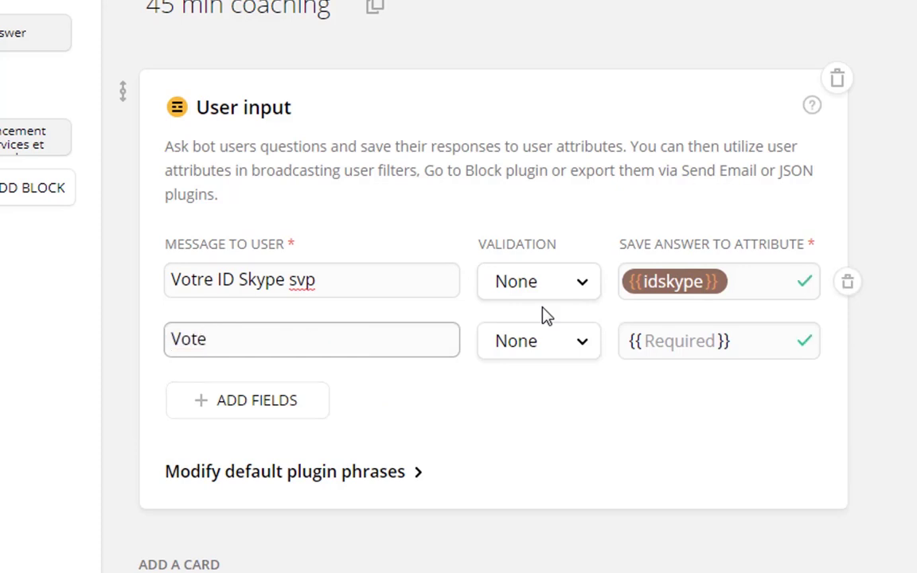
pyautogui.write('numé')
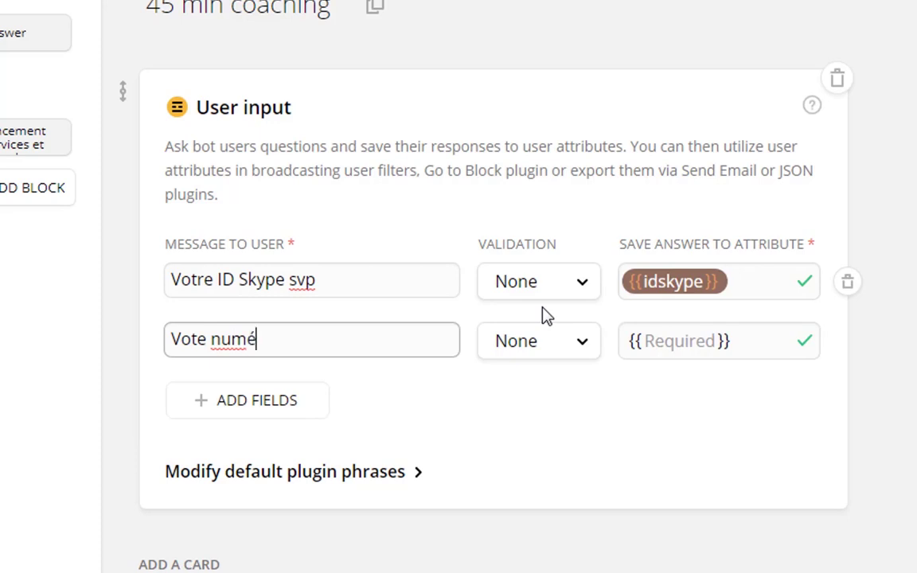
pyautogui.write('ro de')
pyautogui.press('BackSpace')
pyautogui.press('BackSpace')
pyautogui.press('BackSpace')
pyautogui.write('mobile')
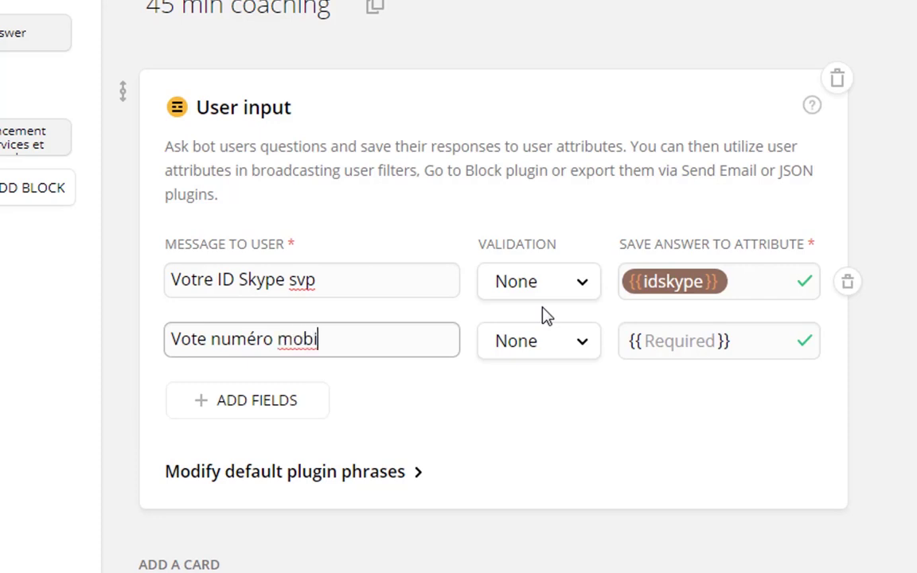
pyautogui.click(678, 342)
pyautogui.write('telephoe')
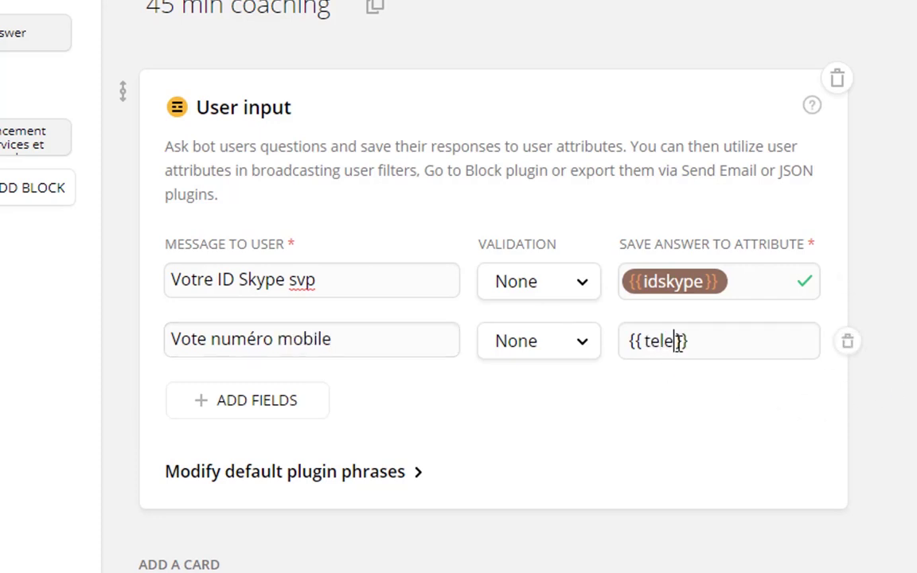
pyautogui.write('n')
pyautogui.press('BackSpace')
pyautogui.press('BackSpace')
pyautogui.write('ne')
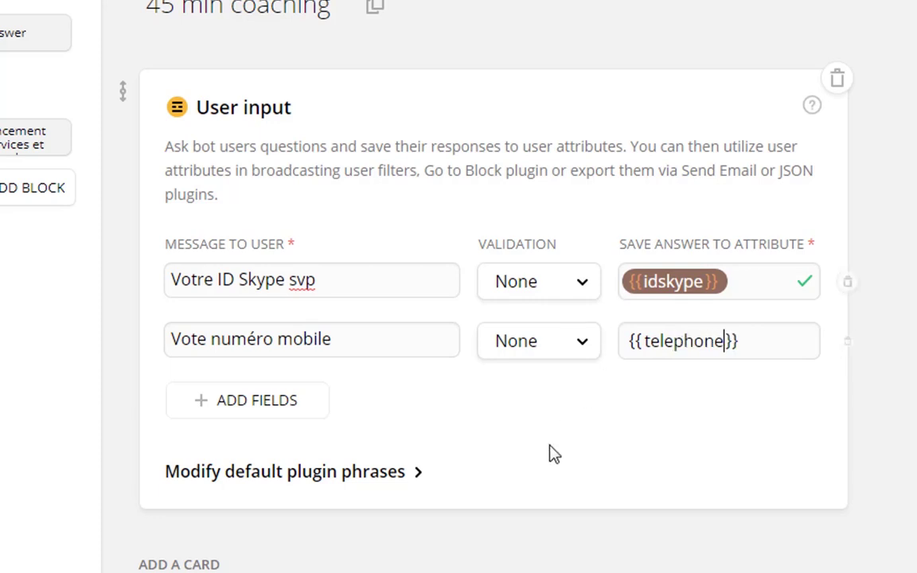
pyautogui.click(553, 440)
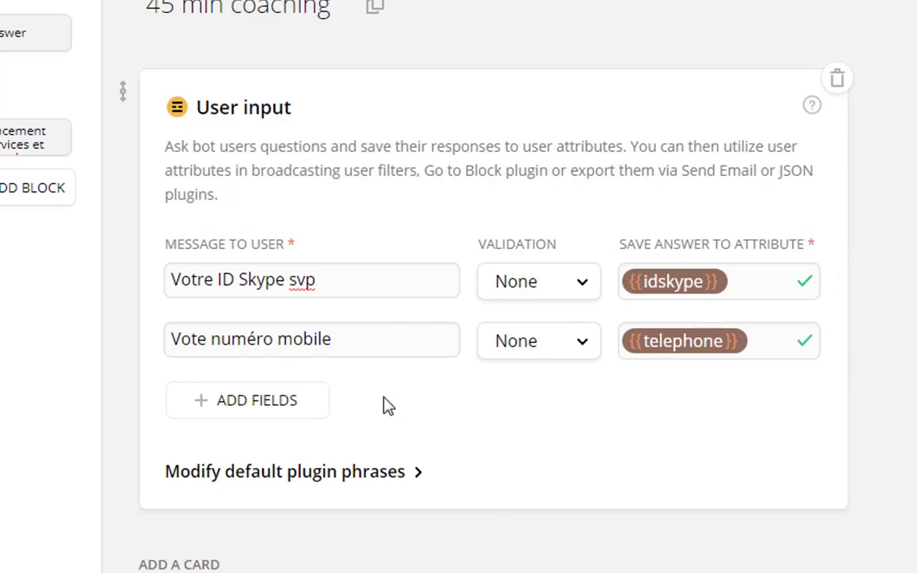
pyautogui.scroll(-1, 390, 407)
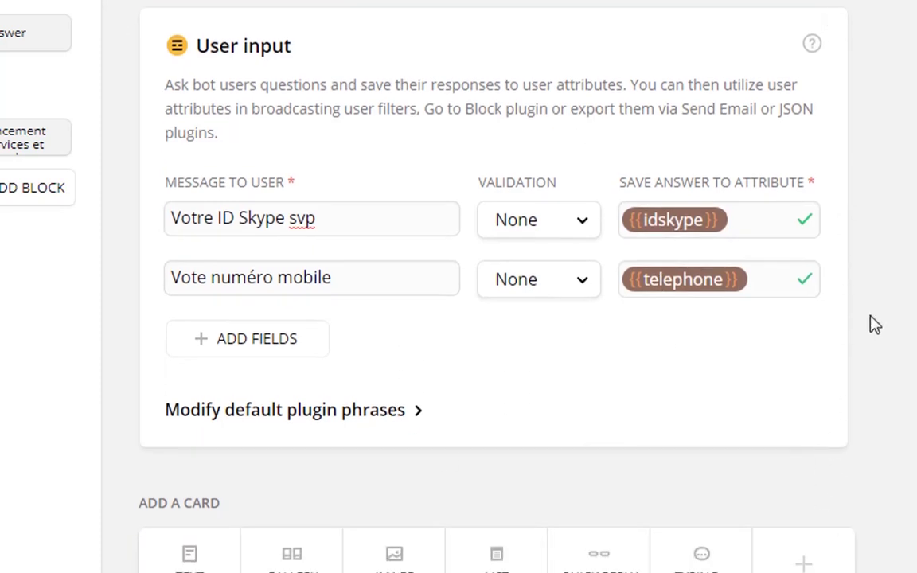
# Add a Send email card titled 'Demande de 45 min coaching'.
pyautogui.click(807, 563)
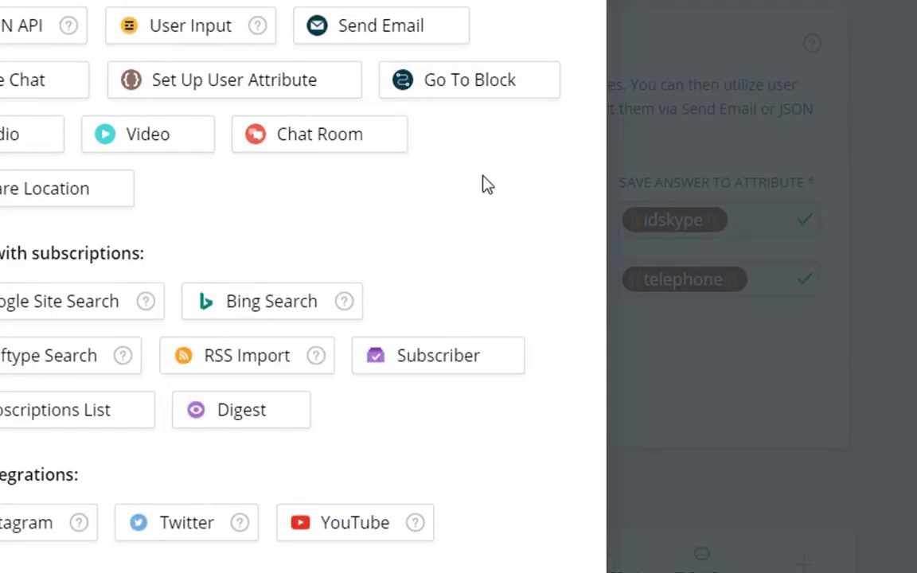
pyautogui.click(381, 37)
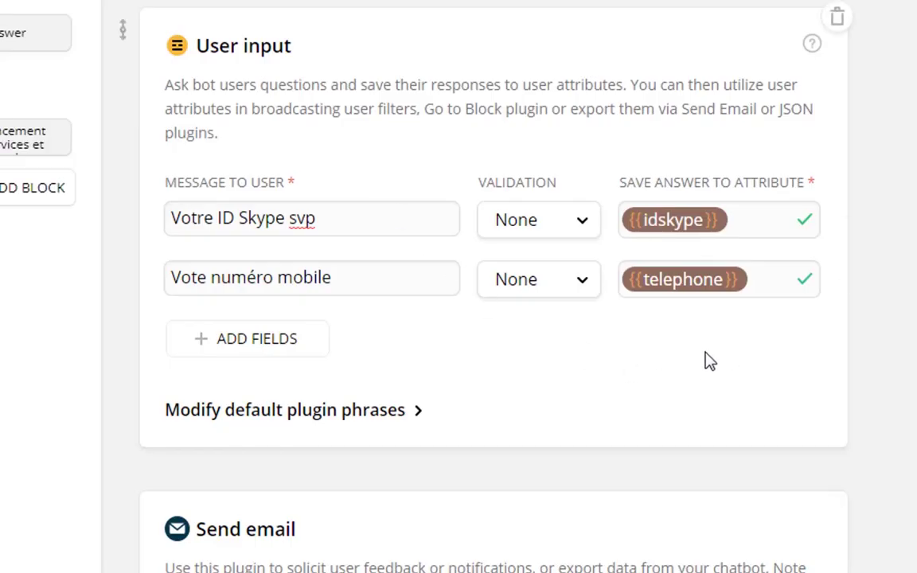
pyautogui.scroll(-5, 702, 383)
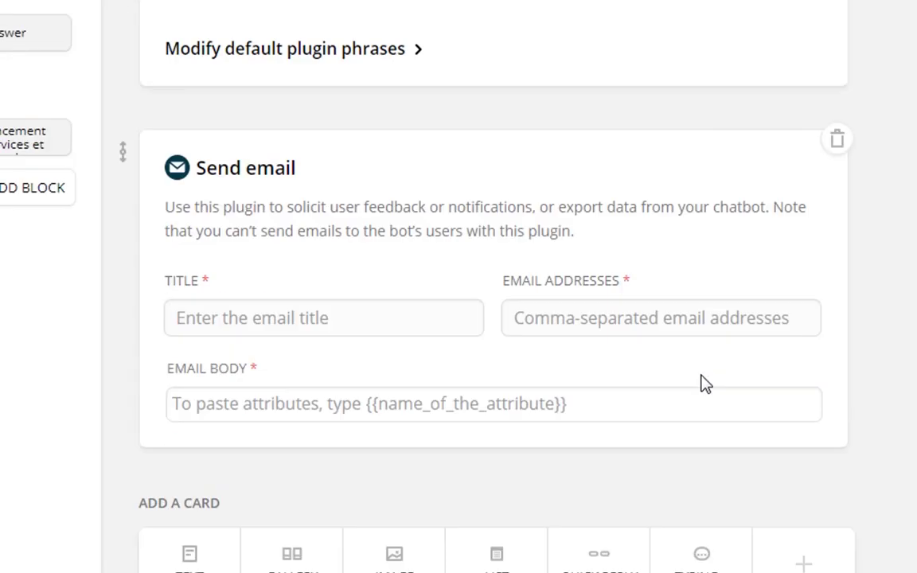
pyautogui.click(369, 317)
pyautogui.write('D')
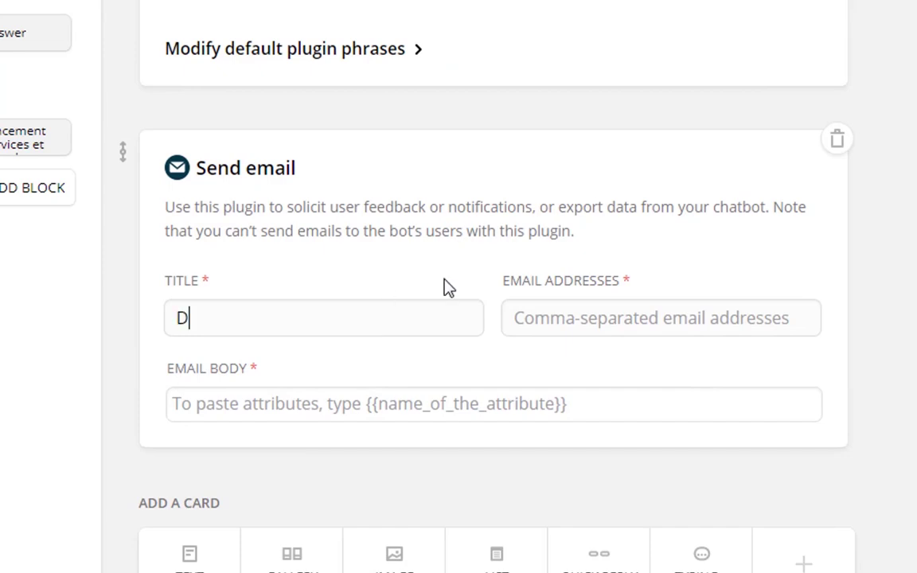
pyautogui.write('emande de ')
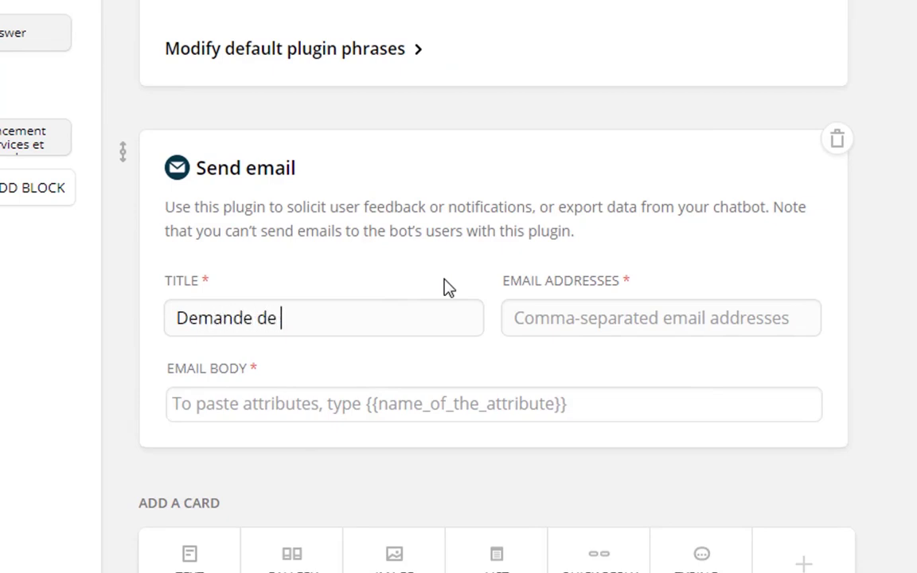
pyautogui.write('45 min ch')
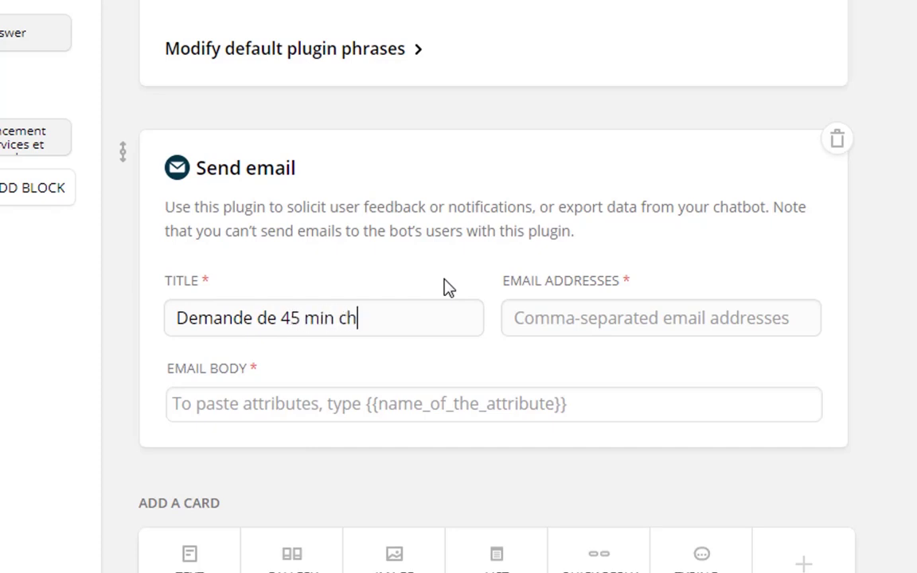
pyautogui.press('BackSpace')
pyautogui.write('a')
pyautogui.press('BackSpace')
pyautogui.write('oaching')
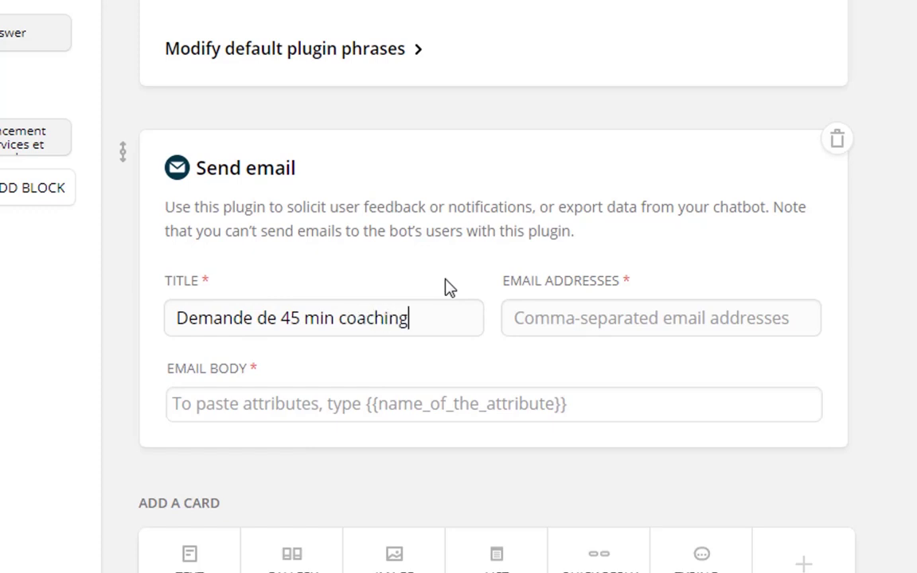
# Enter the company's info e-mail address as the recipient.
pyautogui.click(557, 326)
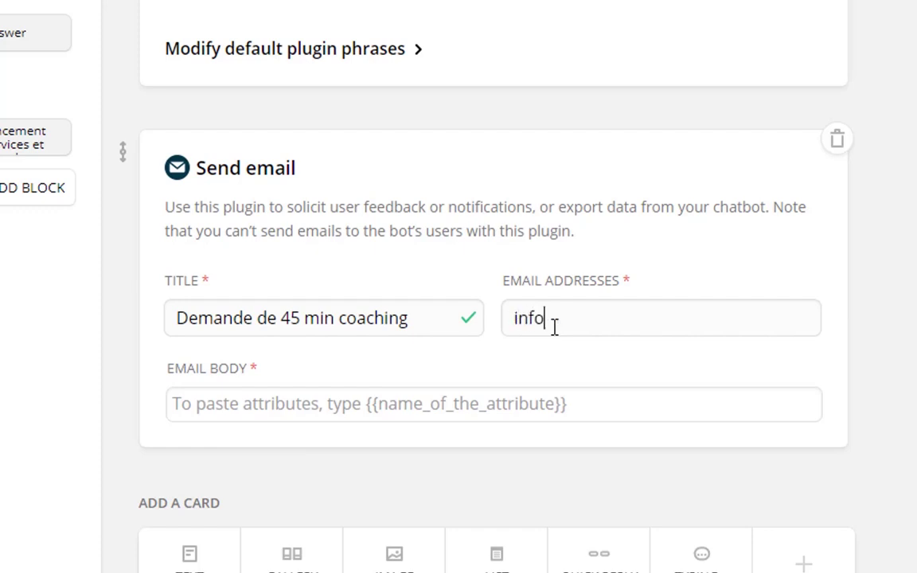
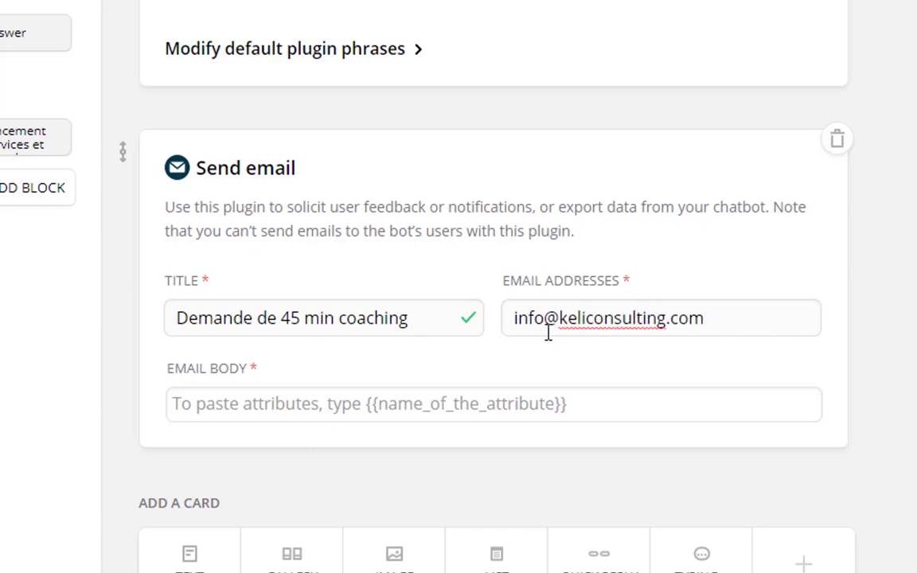
pyautogui.click(503, 407)
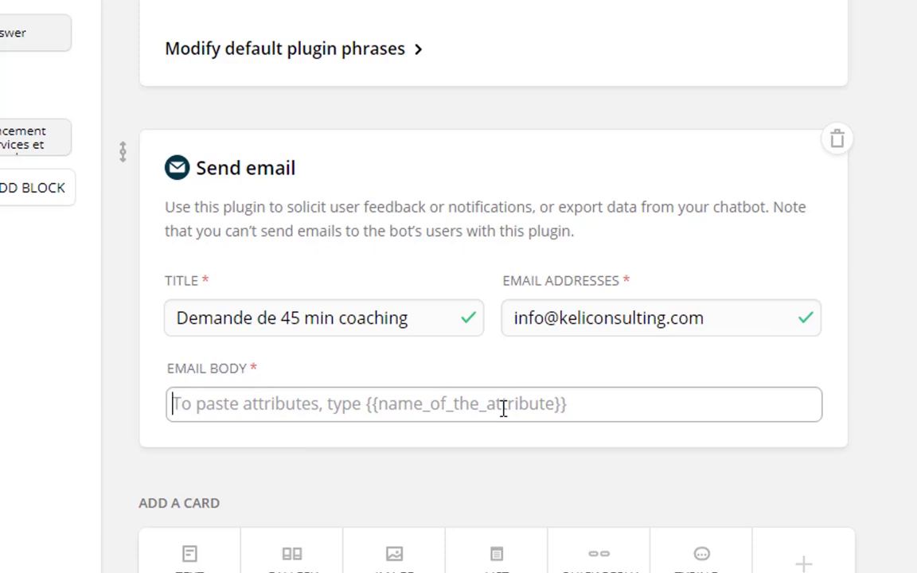
# Insert the {{gender}}, {{first name}} and {{last name}} attributes into the email body.
pyautogui.write('{{')
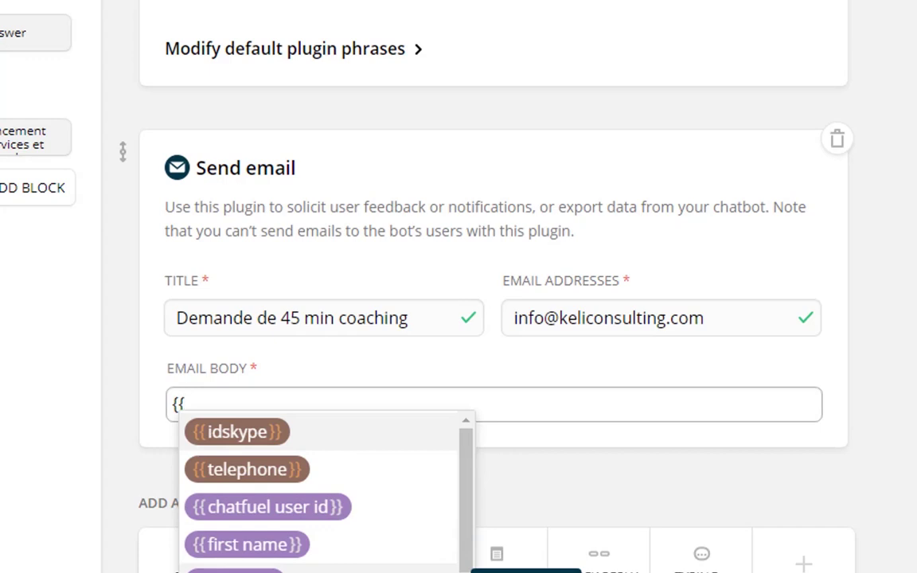
pyautogui.click(287, 571)
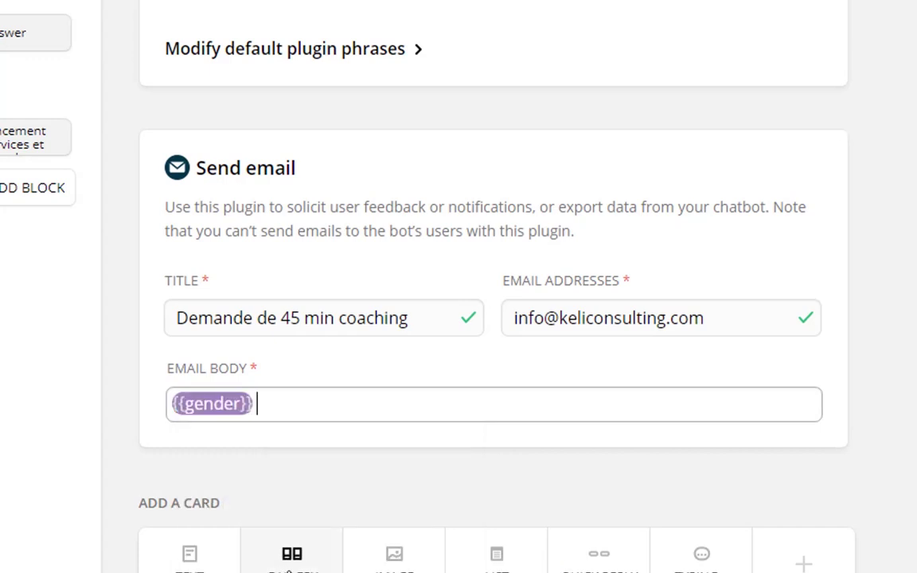
pyautogui.write('{{')
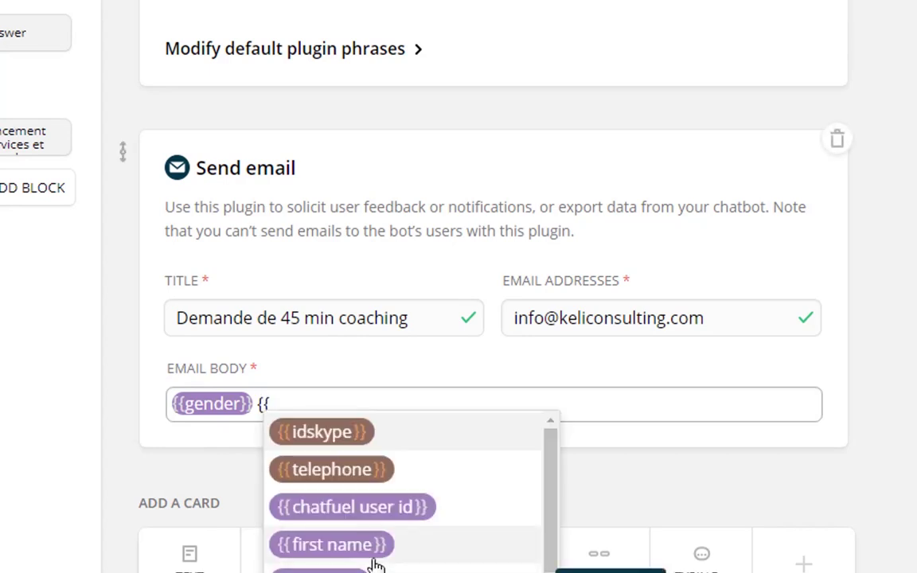
pyautogui.click(365, 547)
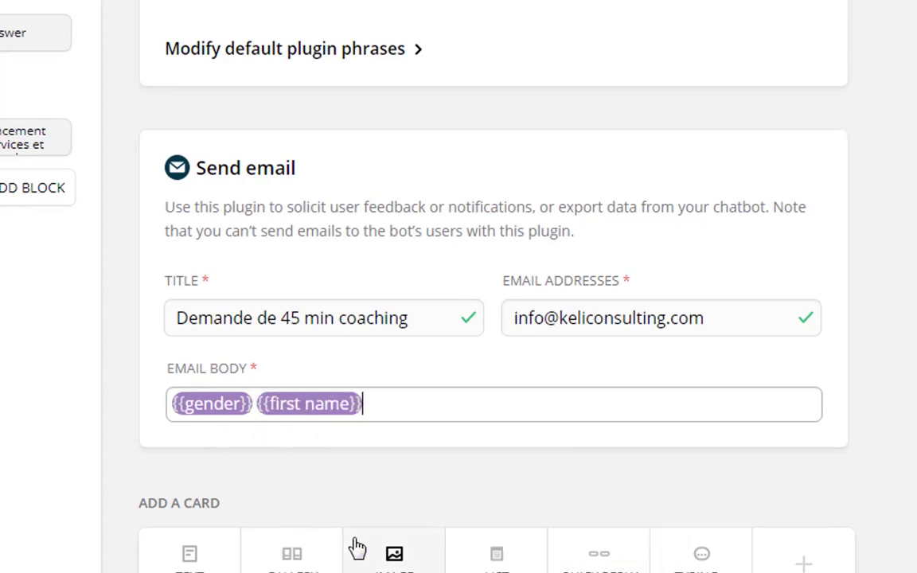
pyautogui.write('##')
pyautogui.press('BackSpace')
pyautogui.press('BackSpace')
pyautogui.write('{{')
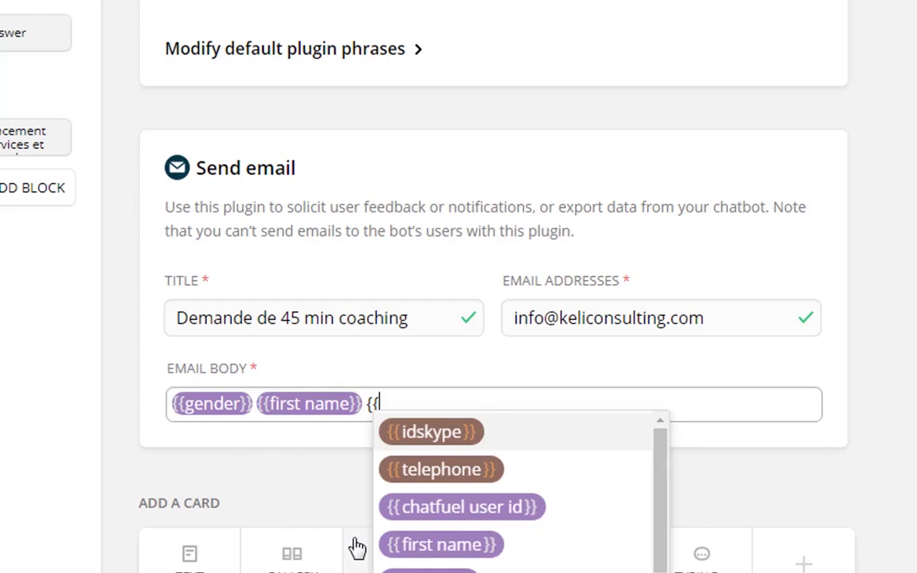
pyautogui.write('f')
pyautogui.write('last')
pyautogui.press('Return')
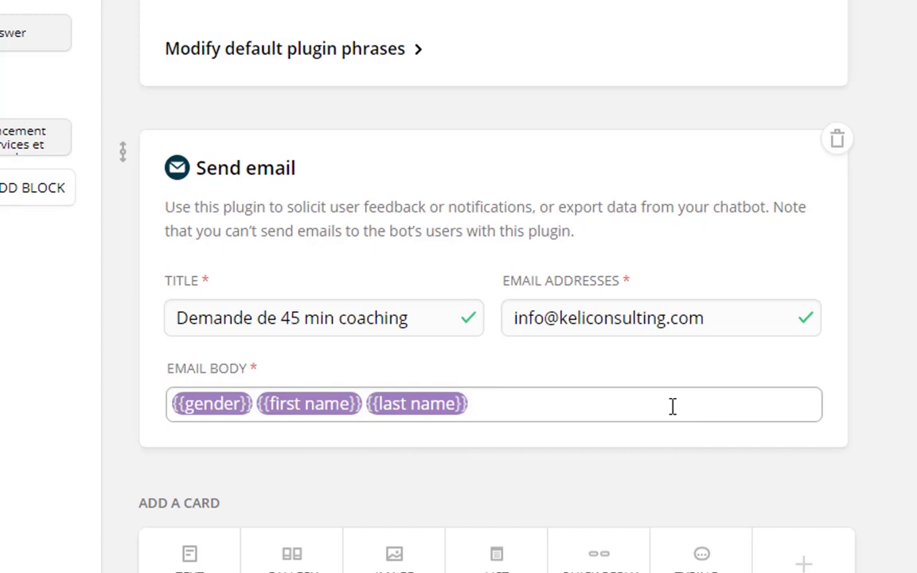
# Follow the names with 'sollicite les 45 min de coaching offert'.
pyautogui.write('sollice')
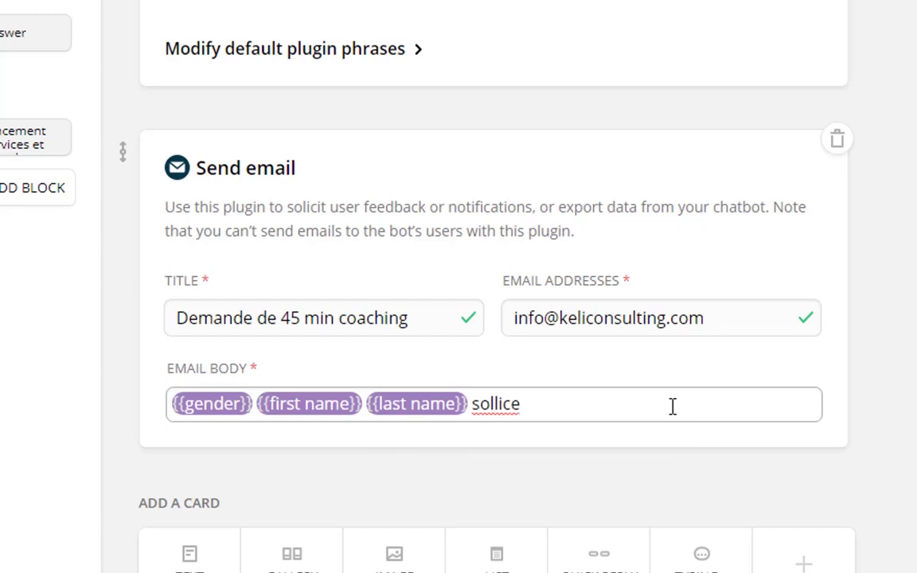
pyautogui.press('BackSpace')
pyautogui.press('BackSpace')
pyautogui.write('ite')
pyautogui.write(' 4')
pyautogui.press('BackSpace')
pyautogui.press('BackSpace')
pyautogui.write('les ')
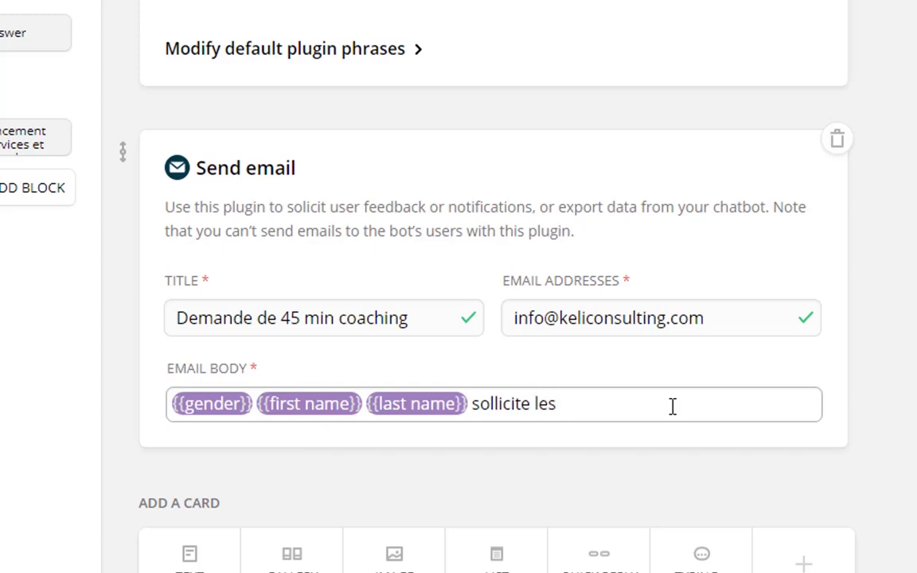
pyautogui.write('45 min ')
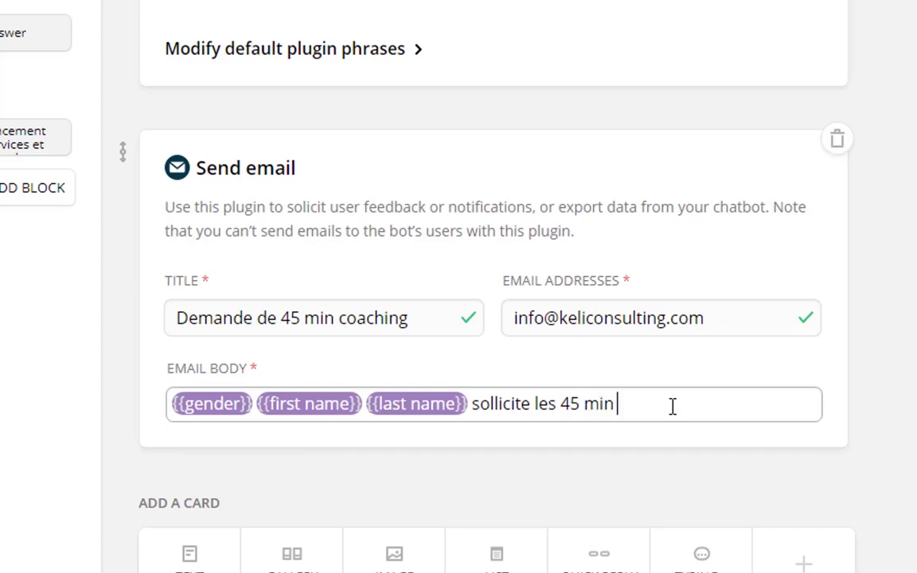
pyautogui.write('de coaching offert')
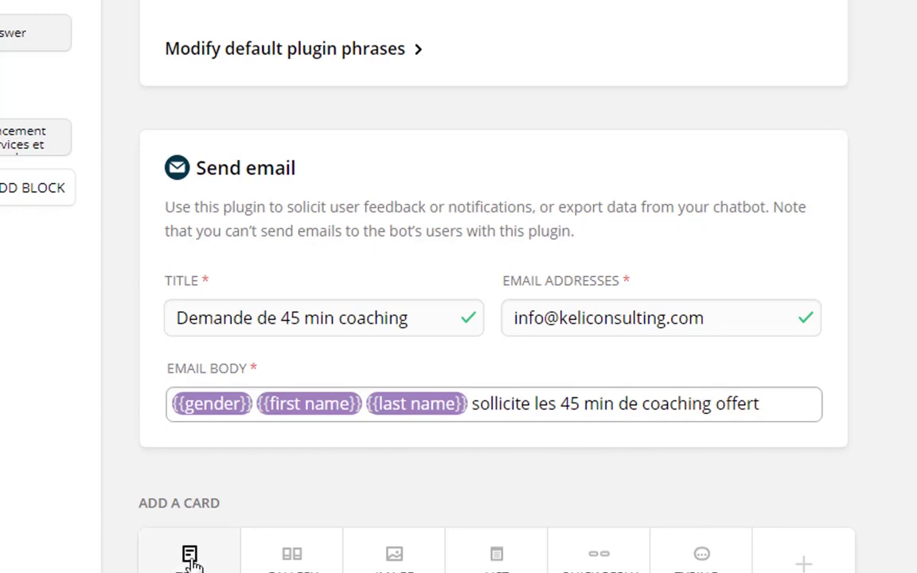
pyautogui.click(293, 477)
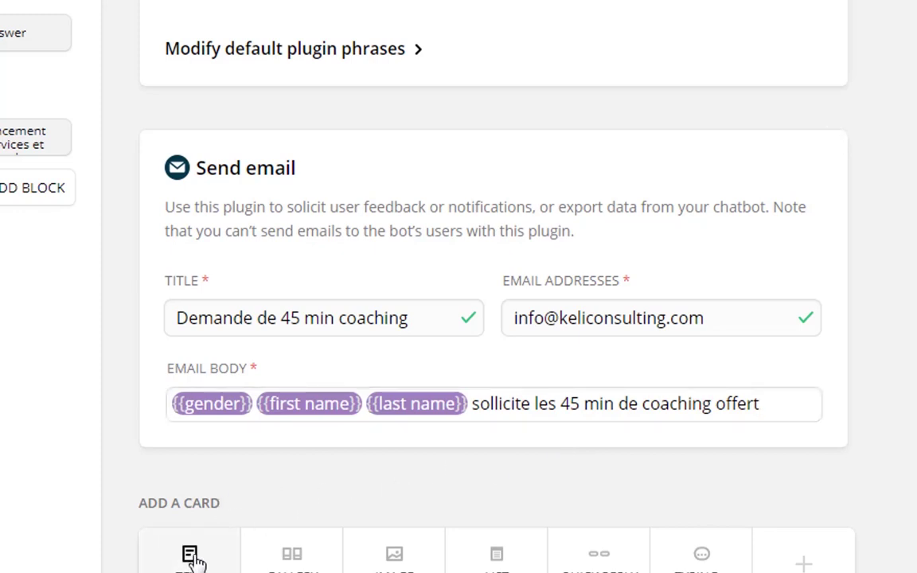
# Add a text card reading 'Votre demande a bien été enregistrée' below the email step.
pyautogui.click(191, 557)
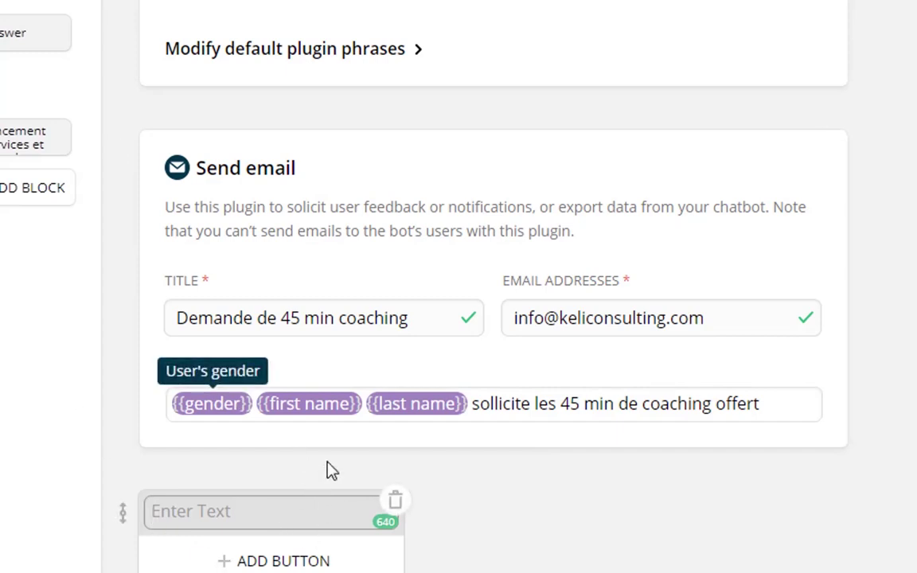
pyautogui.click(251, 511)
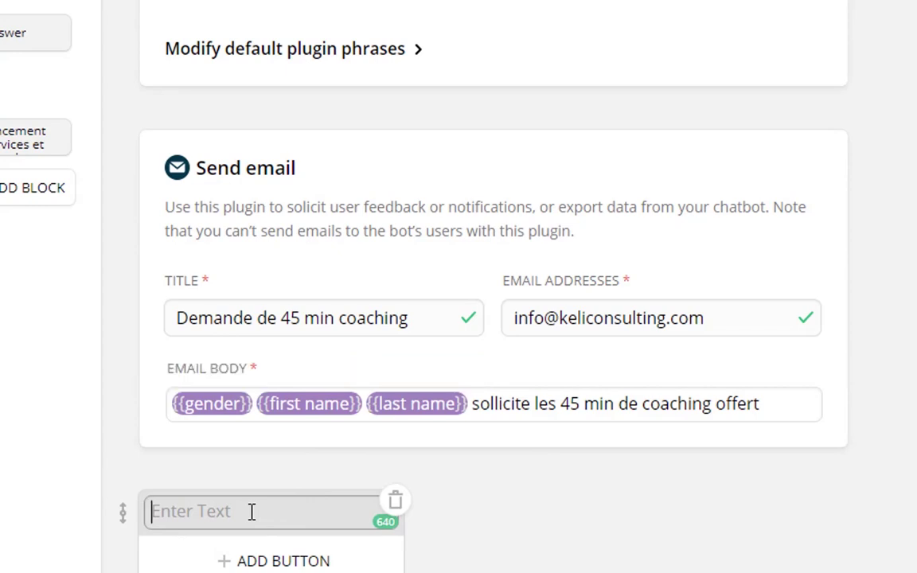
pyautogui.write('V')
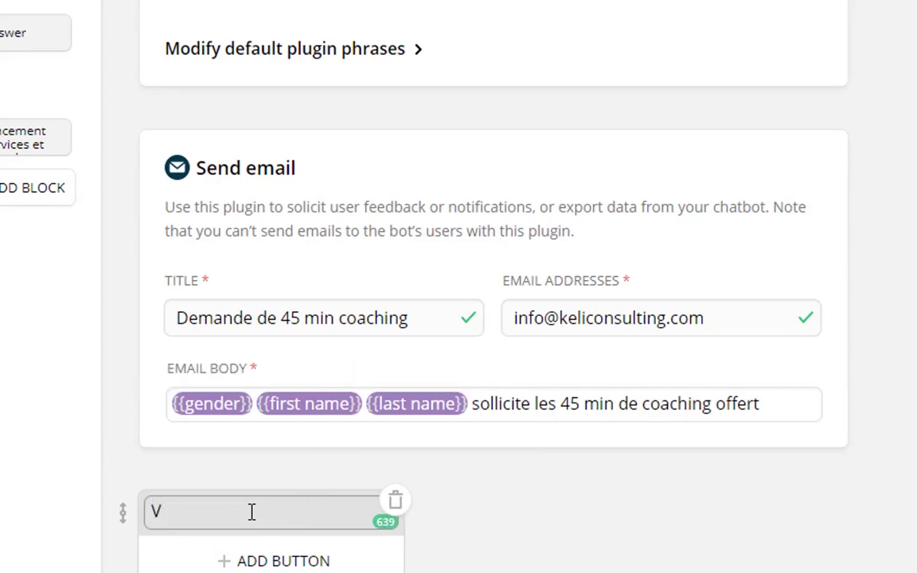
pyautogui.write('otre demande a b')
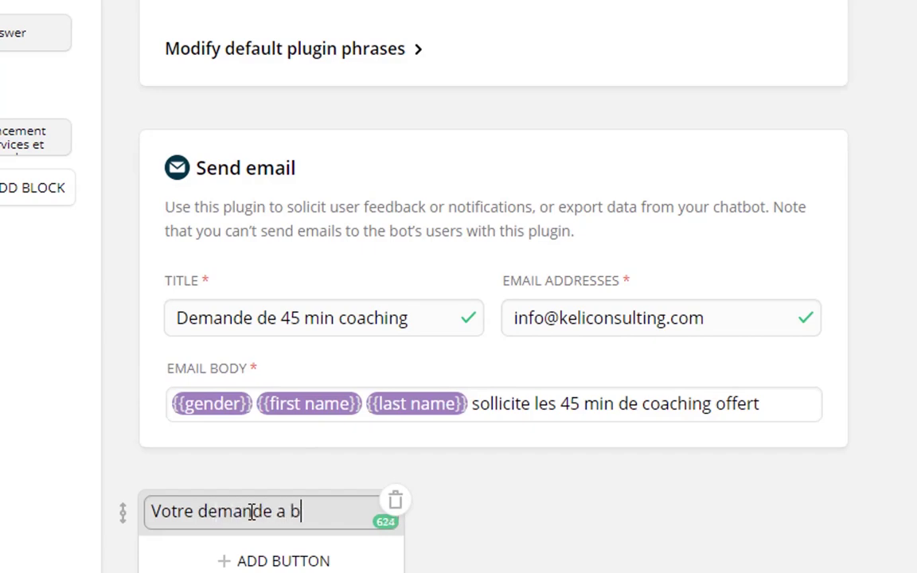
pyautogui.write('ien été ')
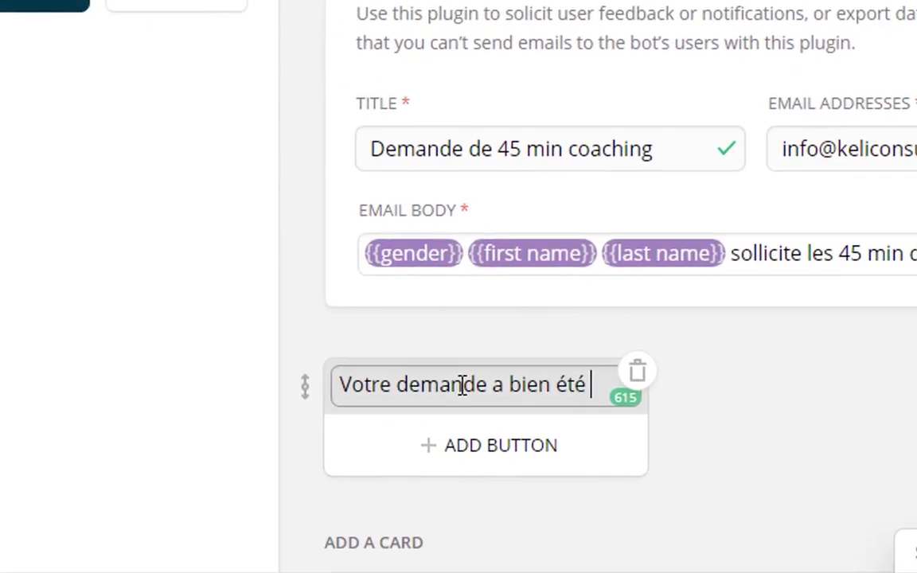
pyautogui.write('enregisrt')
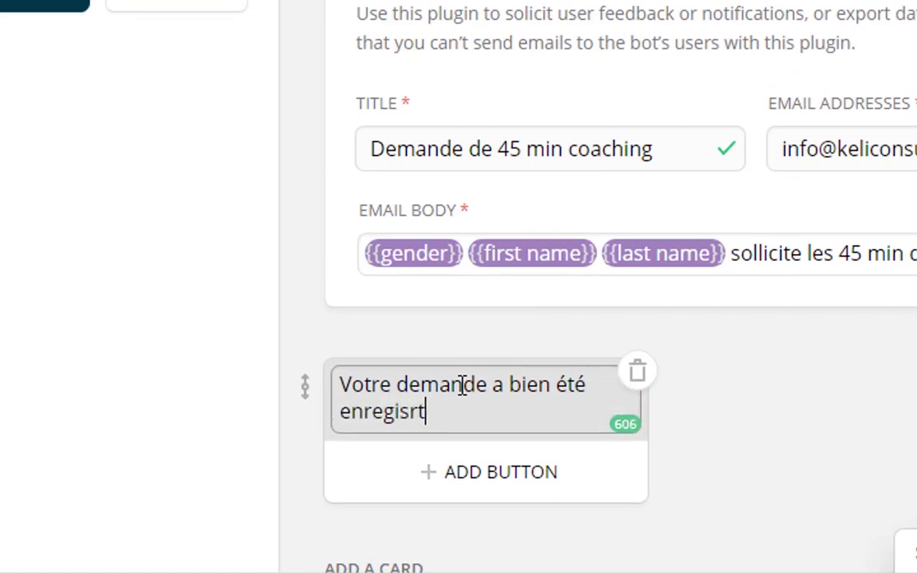
pyautogui.press('BackSpace')
pyautogui.press('BackSpace')
pyautogui.write('trée')
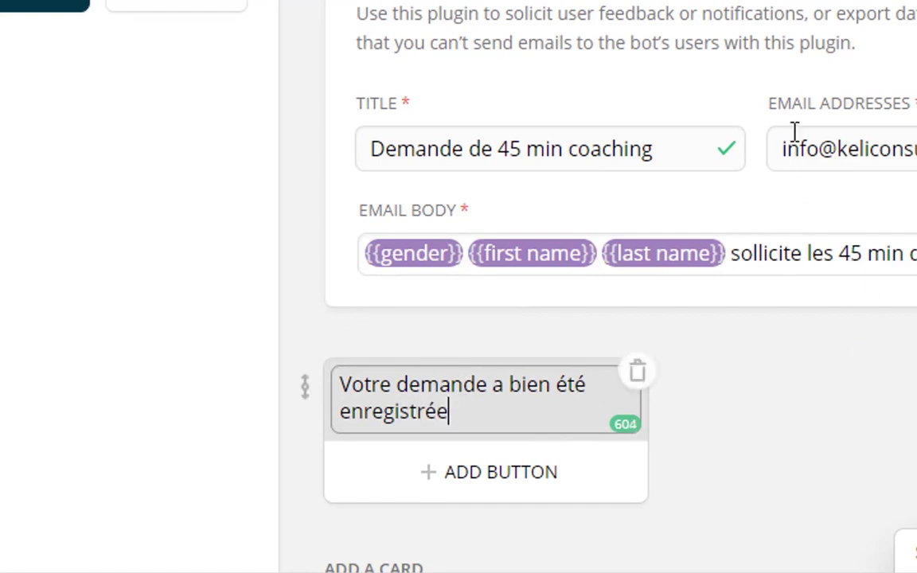
pyautogui.click(796, 3)
pyautogui.scroll(6, 640, 45)
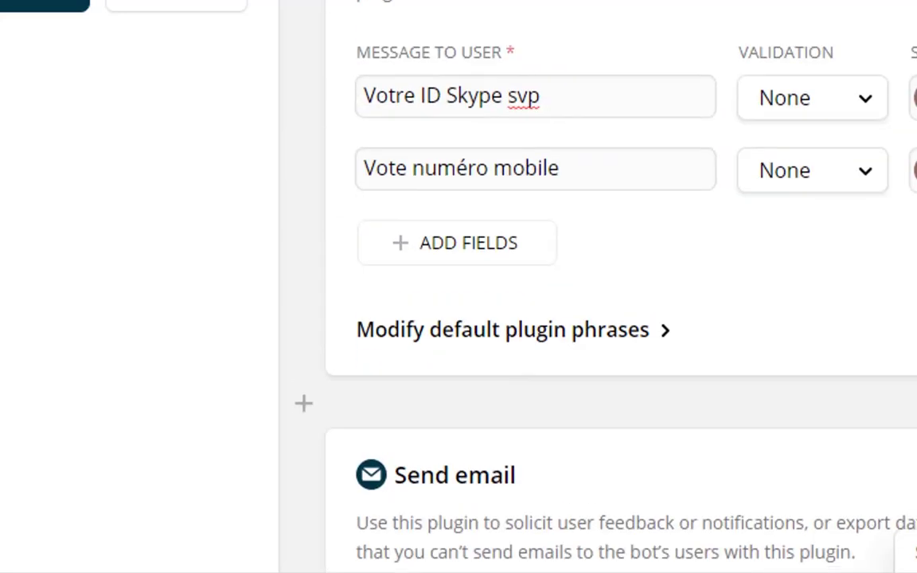
# Review the 'Votre demande a bien été enregistrée' card, then switch to the empty Question block.
pyautogui.click(411, 104)
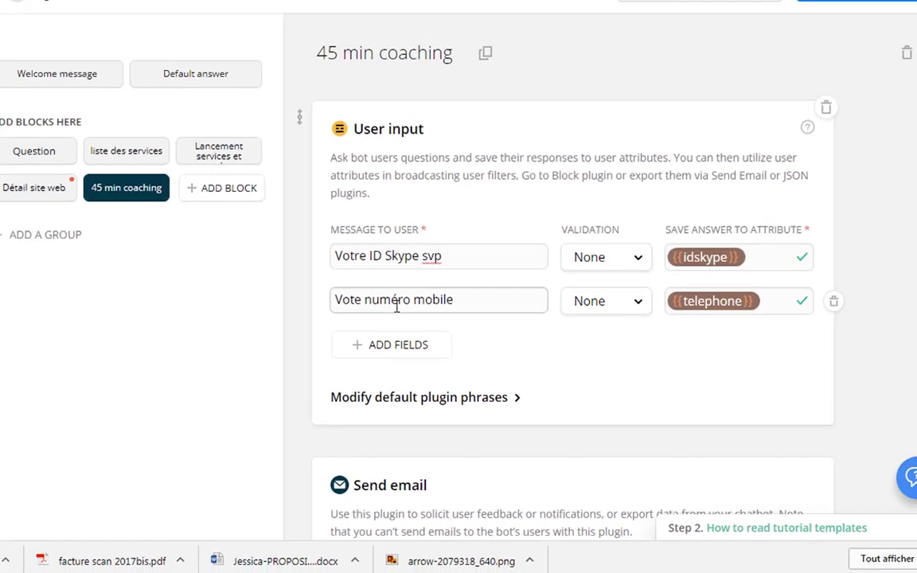
pyautogui.scroll(-5, 472, 312)
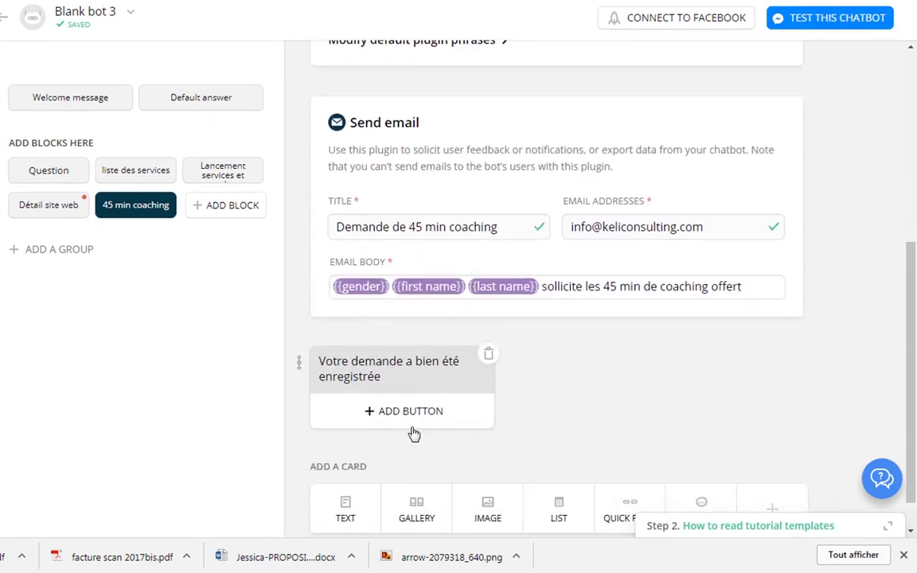
pyautogui.click(403, 378)
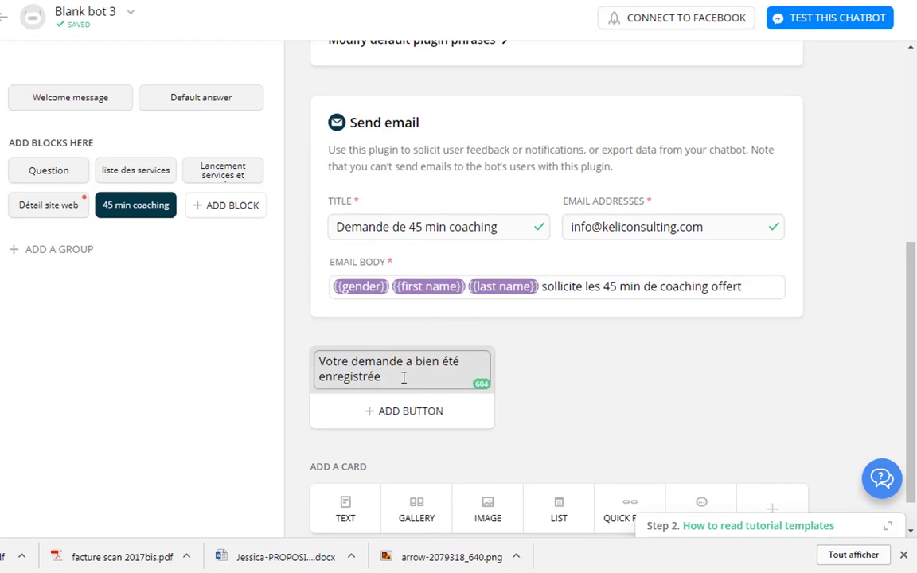
pyautogui.click(607, 374)
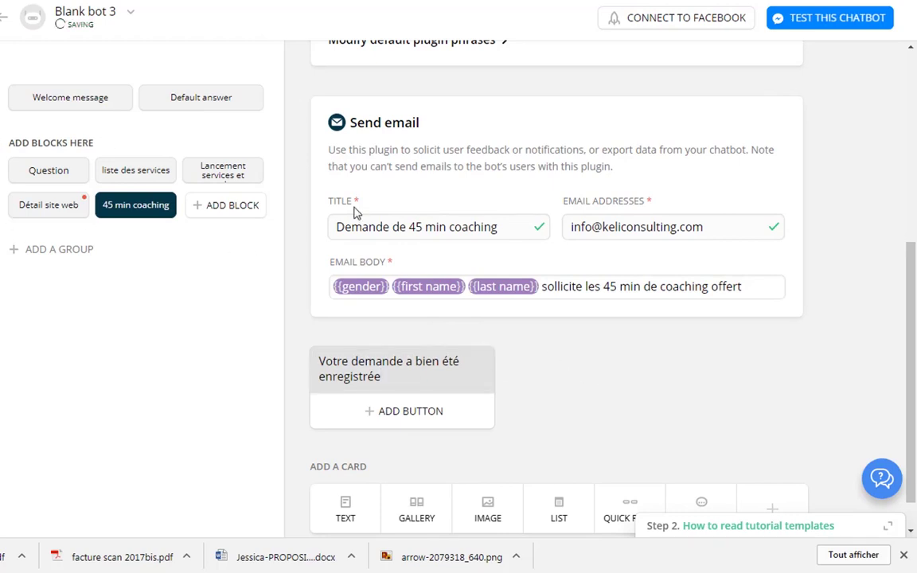
pyautogui.scroll(5, 542, 260)
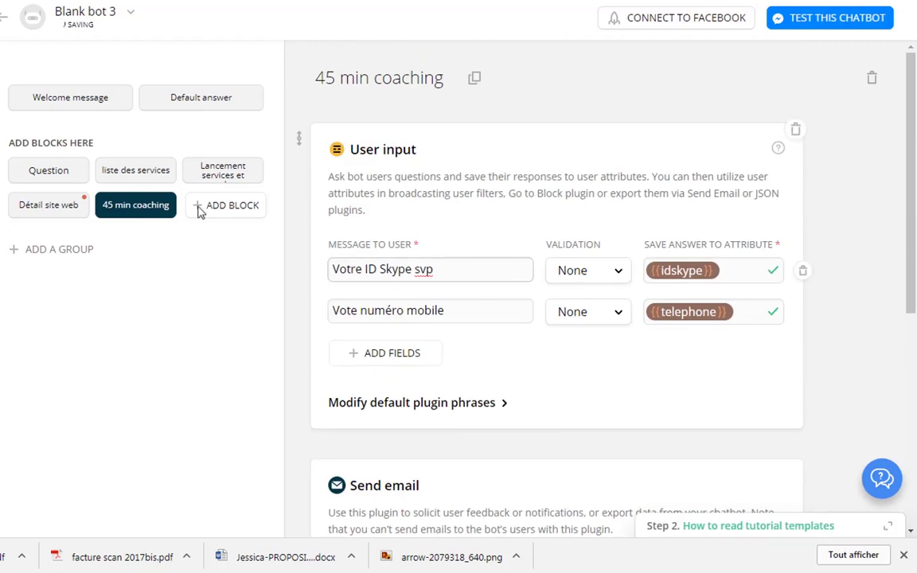
pyautogui.click(60, 175)
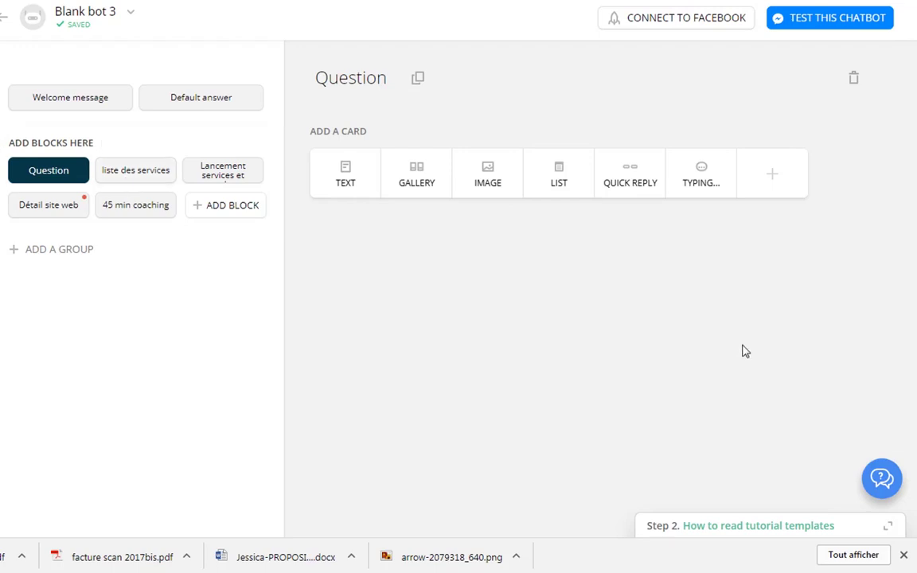
# Add a User input card asking 'Votre question svp', saving the answer to {{question}}.
pyautogui.click(762, 178)
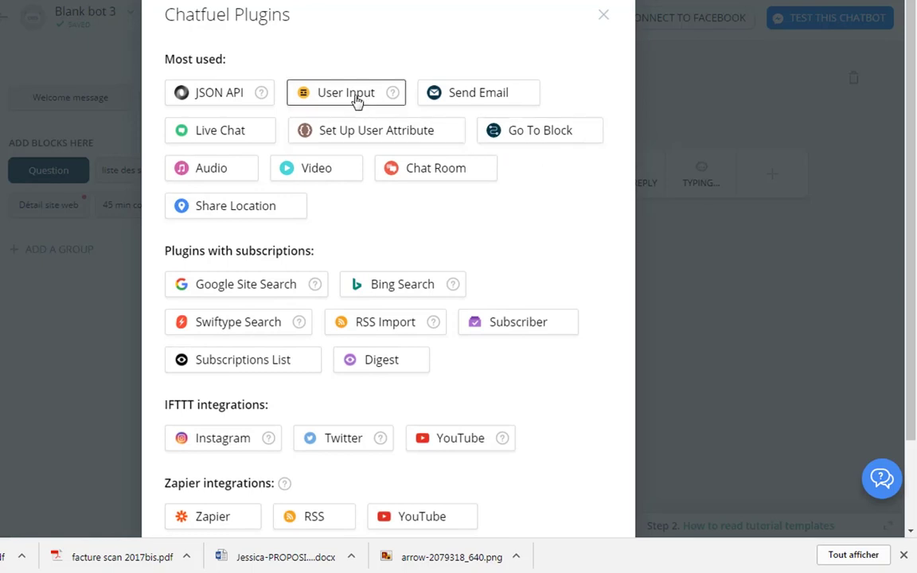
pyautogui.click(357, 99)
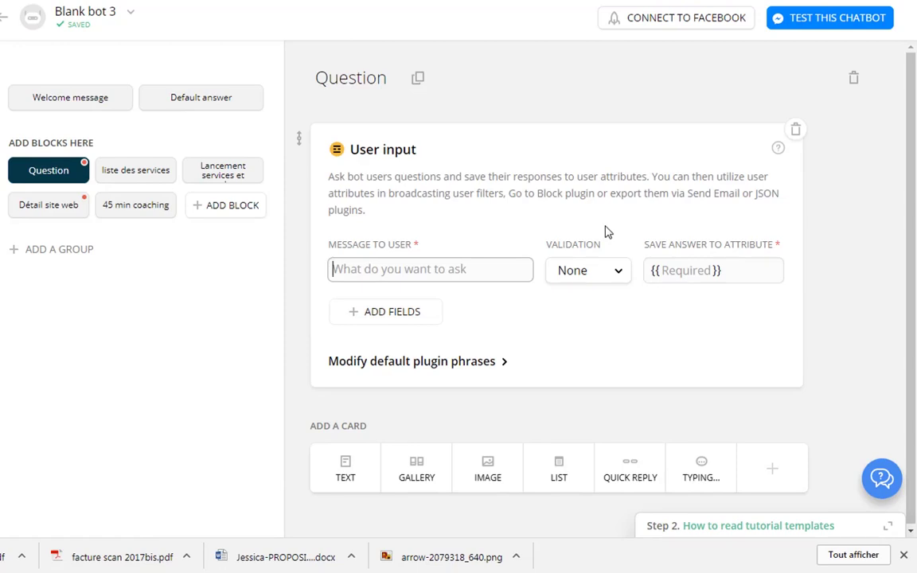
pyautogui.write('V')
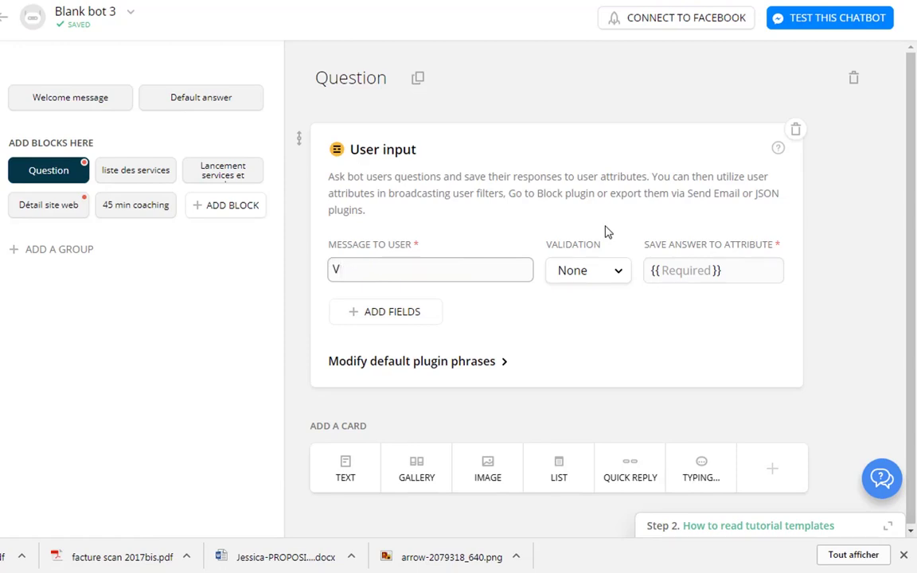
pyautogui.write('otre question svp')
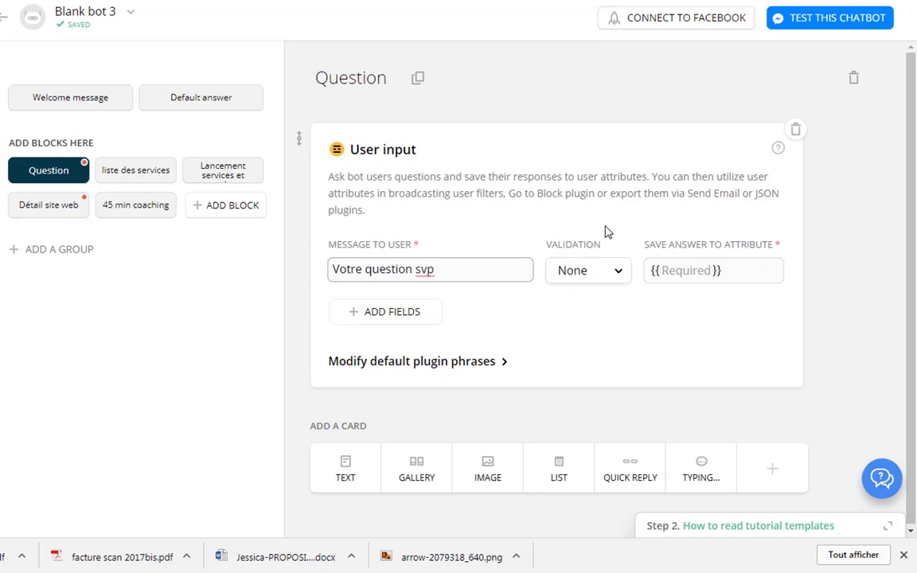
pyautogui.click(688, 275)
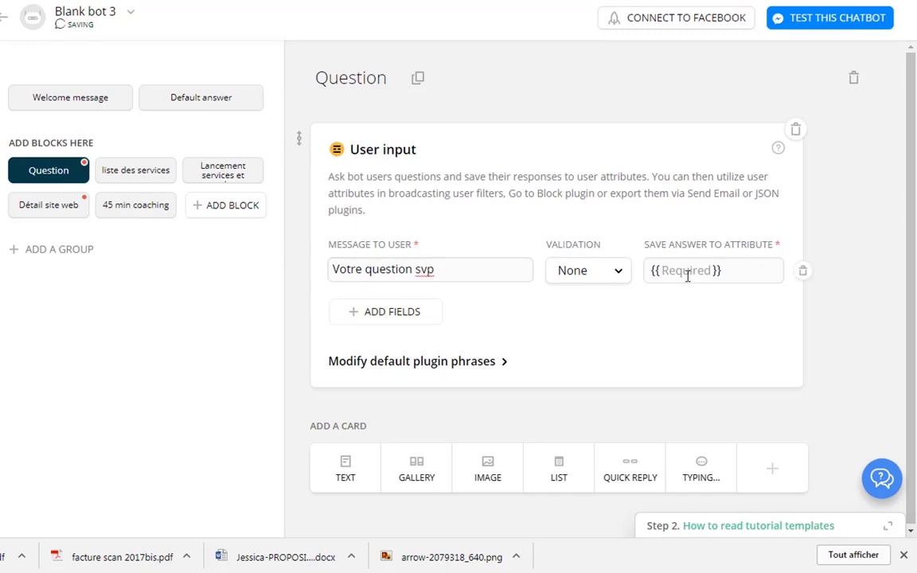
pyautogui.write('question')
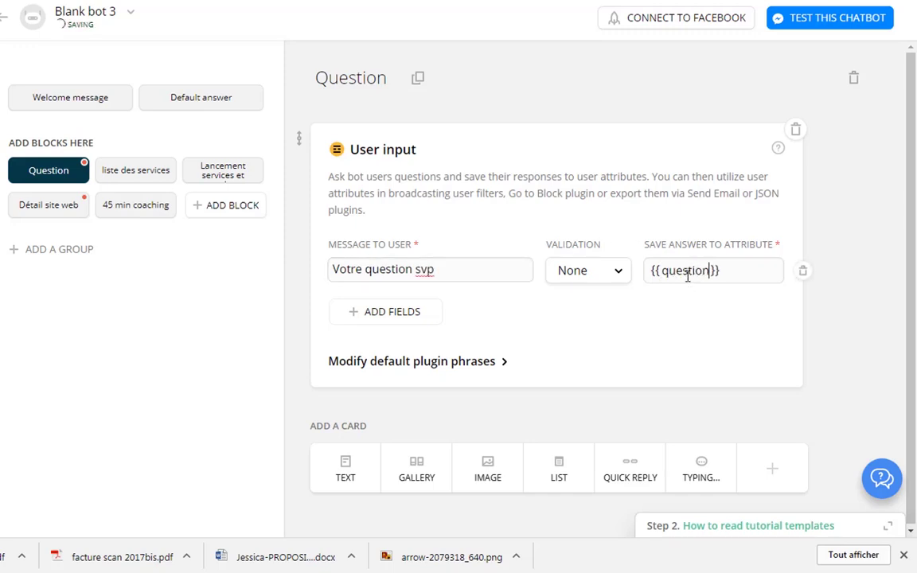
pyautogui.click(605, 418)
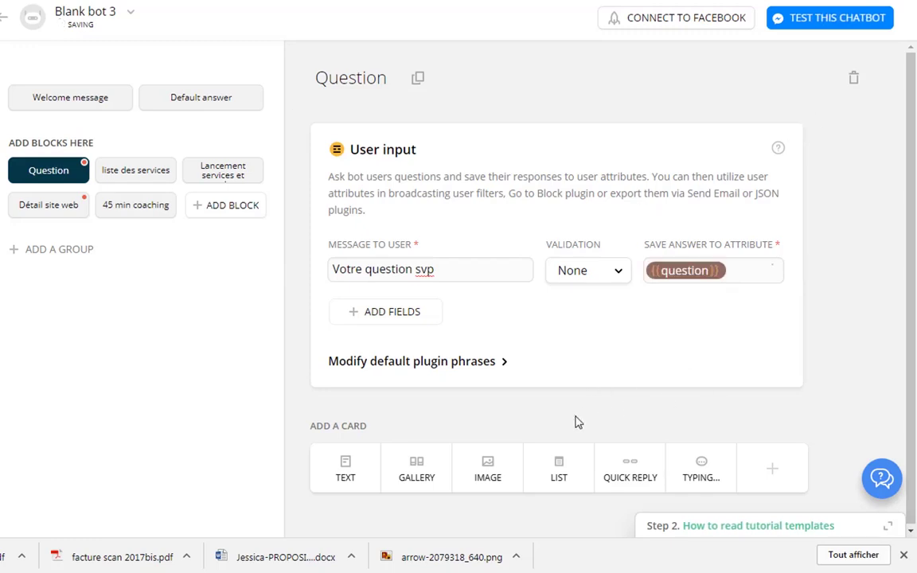
pyautogui.click(776, 470)
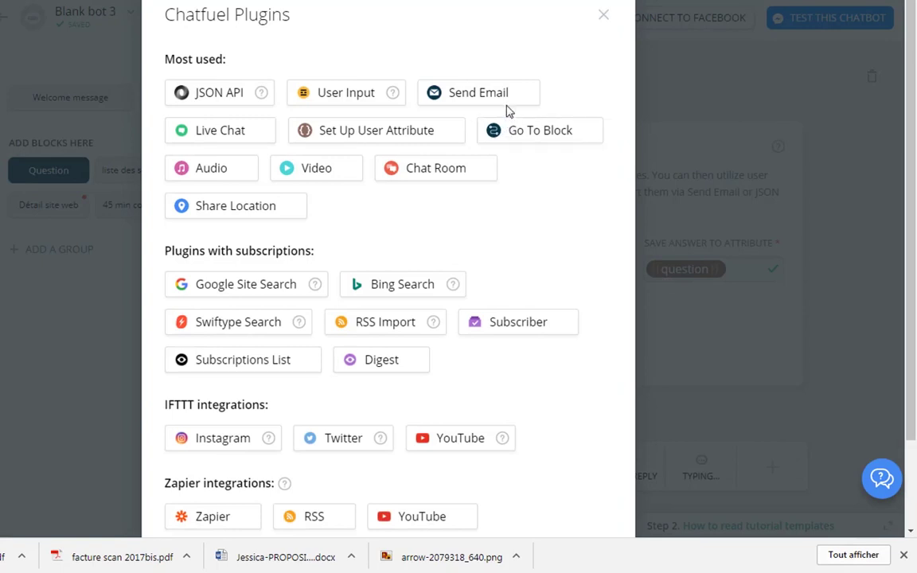
# Add a Send email card titled 'Question depuis la page fb'.
pyautogui.click(499, 94)
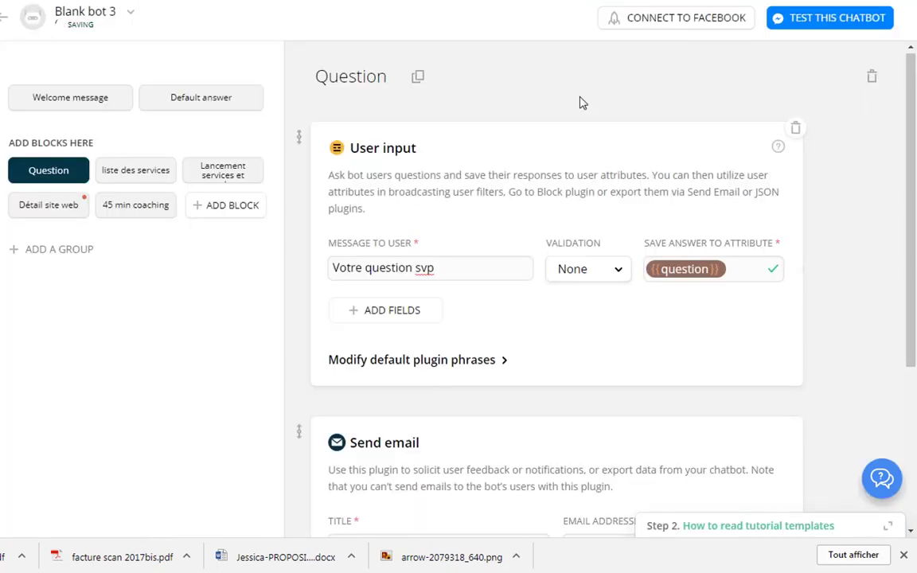
pyautogui.scroll(-3, 688, 352)
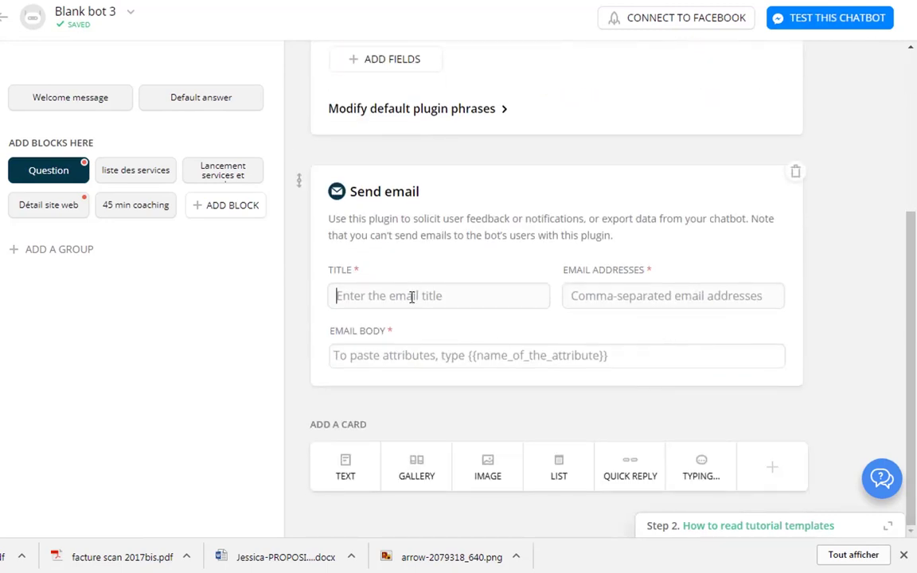
pyautogui.write('Question depuis')
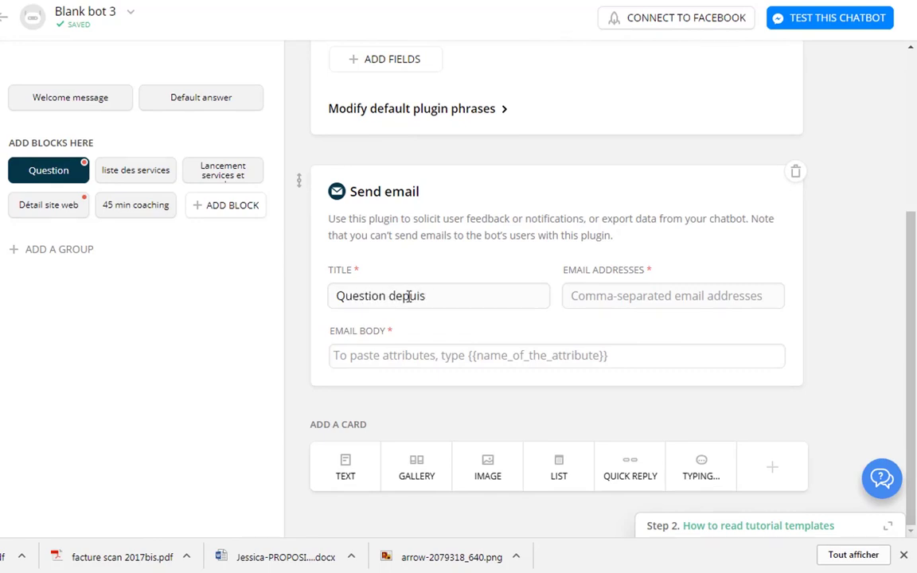
pyautogui.press('BackSpace')
pyautogui.write('e ')
pyautogui.write('cha')
pyautogui.press('BackSpace')
pyautogui.press('BackSpace')
pyautogui.press('BackSpace')
pyautogui.press('BackSpace')
pyautogui.press('BackSpace')
pyautogui.write('a pag')
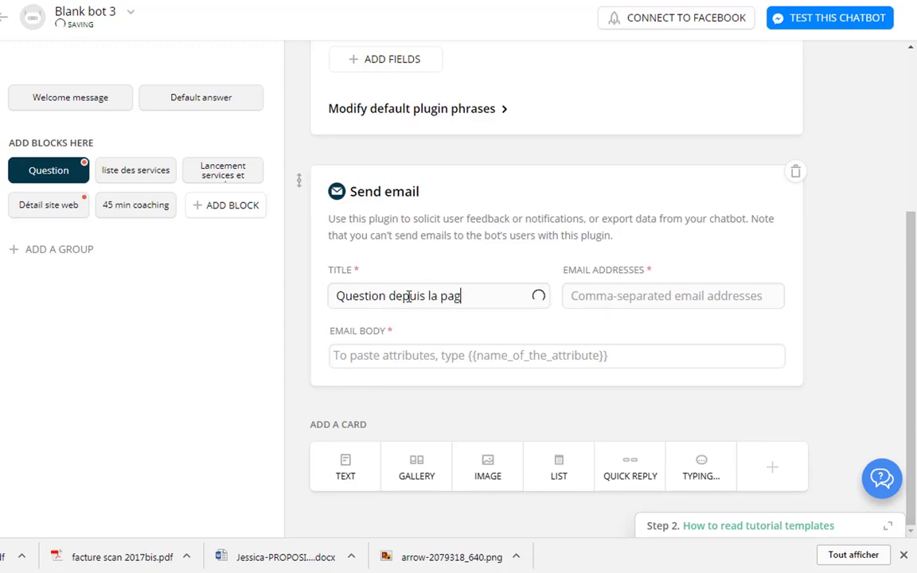
pyautogui.write('e fb')
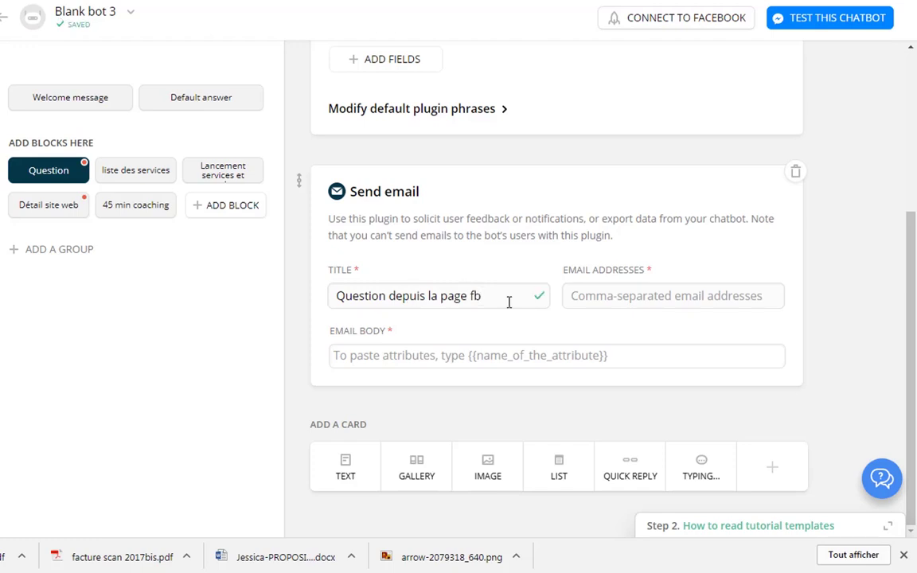
# Enter the company's info e-mail address as the recipient.
pyautogui.click(608, 293)
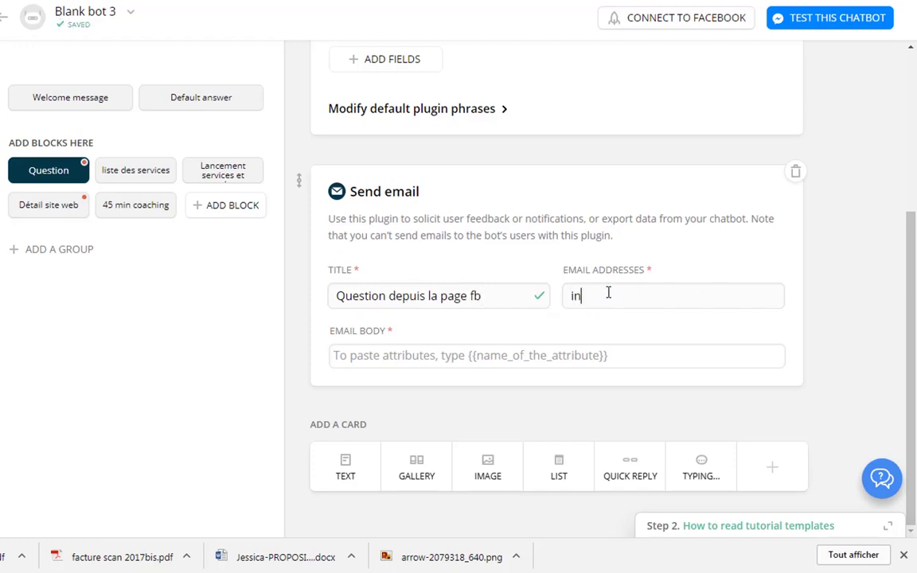
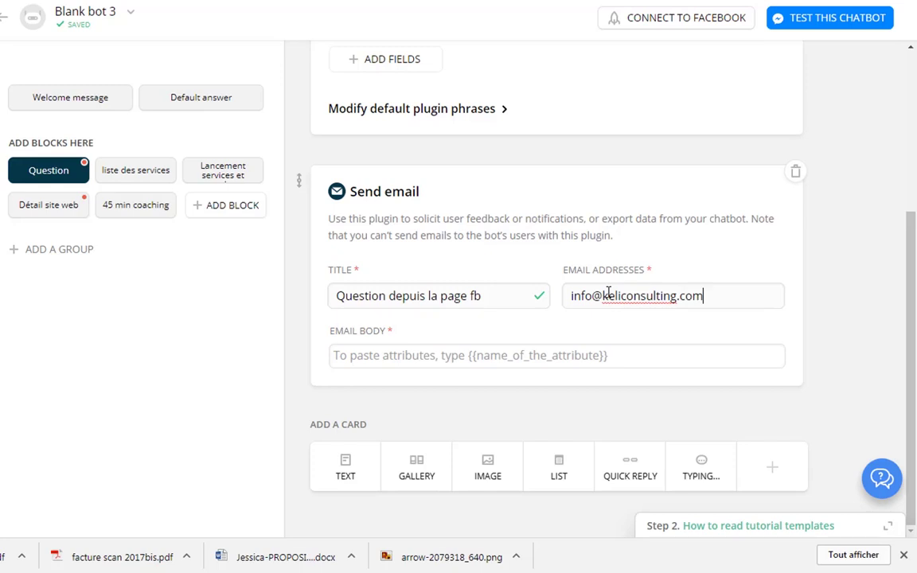
pyautogui.click(436, 355)
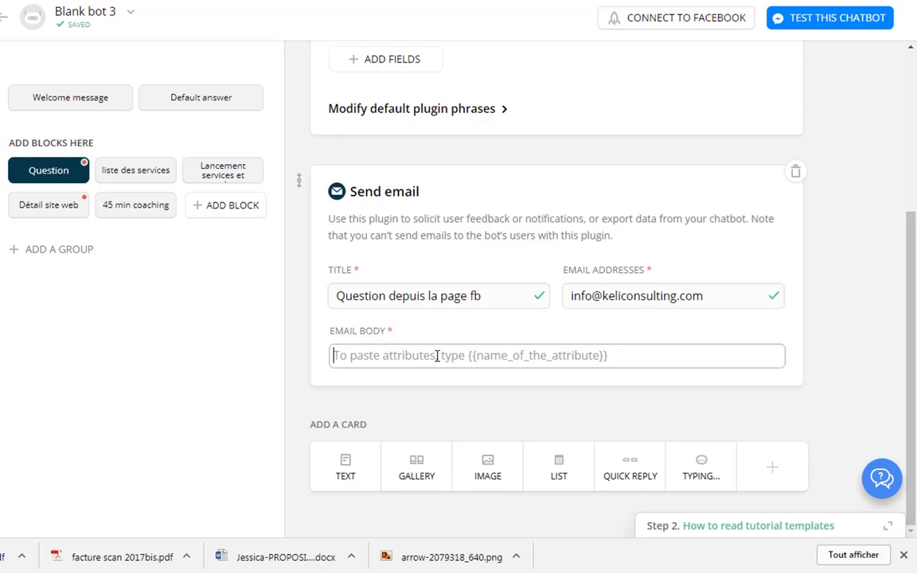
# Start the email body with 'Question de {{first name}} {{last name}}'.
pyautogui.write('Questin d')
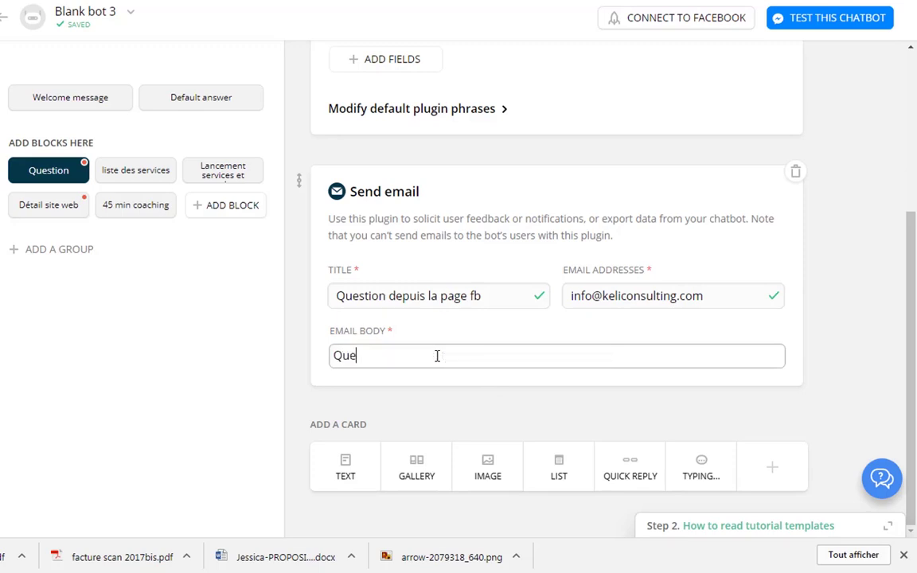
pyautogui.press('BackSpace')
pyautogui.press('BackSpace')
pyautogui.write('on de ')
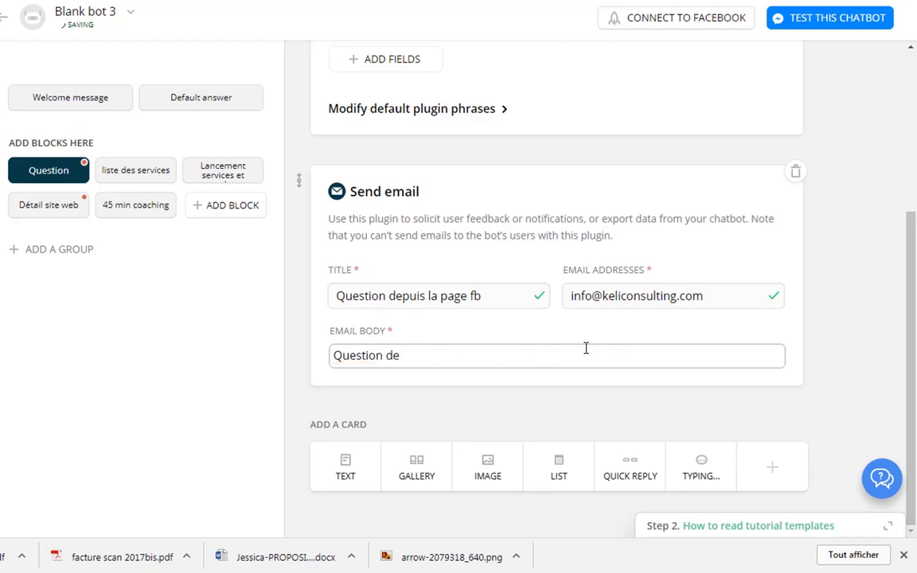
pyautogui.write('{{')
pyautogui.write('f')
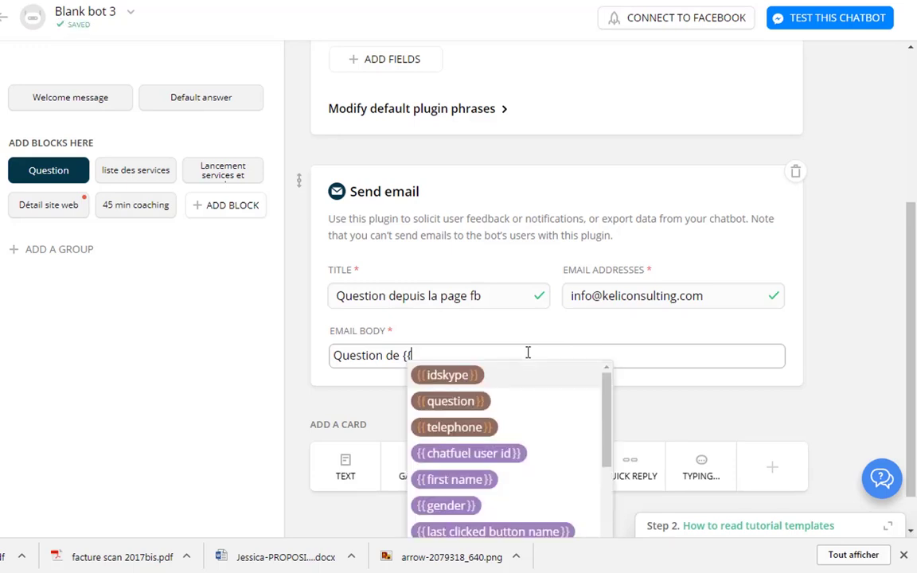
pyautogui.scroll(-3, 495, 458)
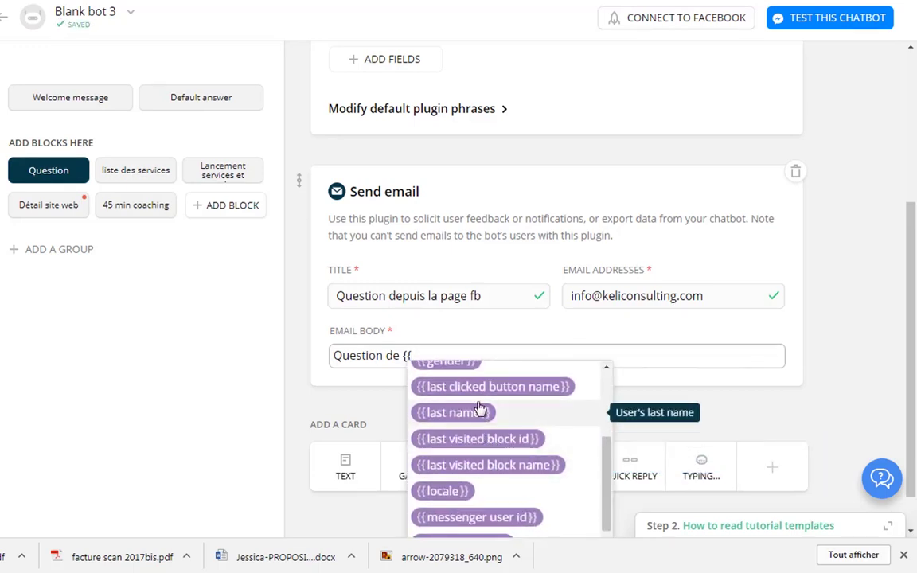
pyautogui.scroll(2, 481, 426)
pyautogui.scroll(-2, 484, 475)
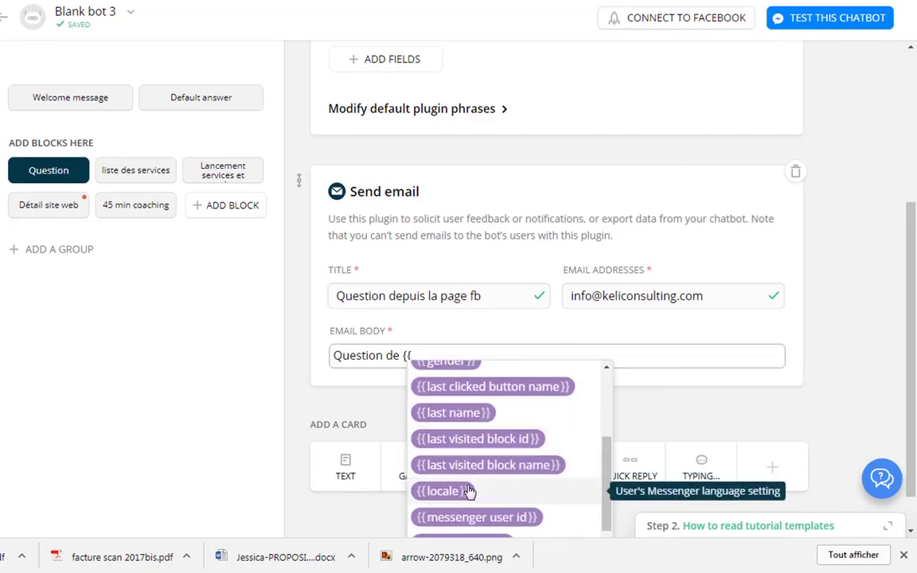
pyautogui.scroll(2, 470, 490)
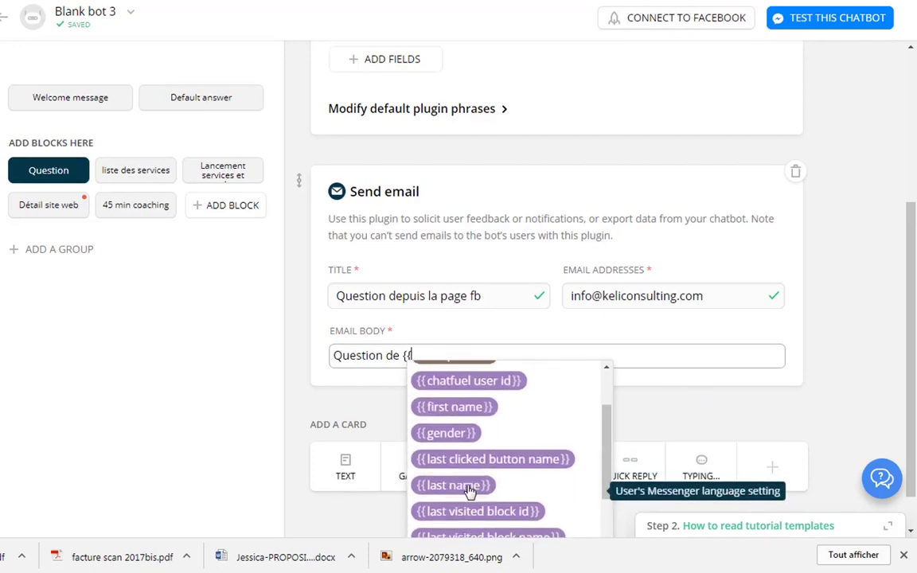
pyautogui.click(456, 408)
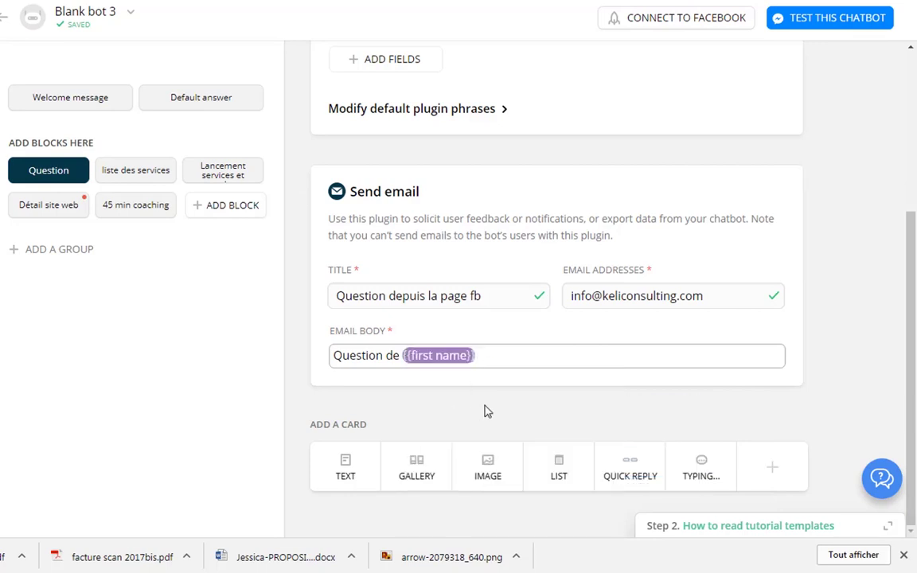
pyautogui.write('{{')
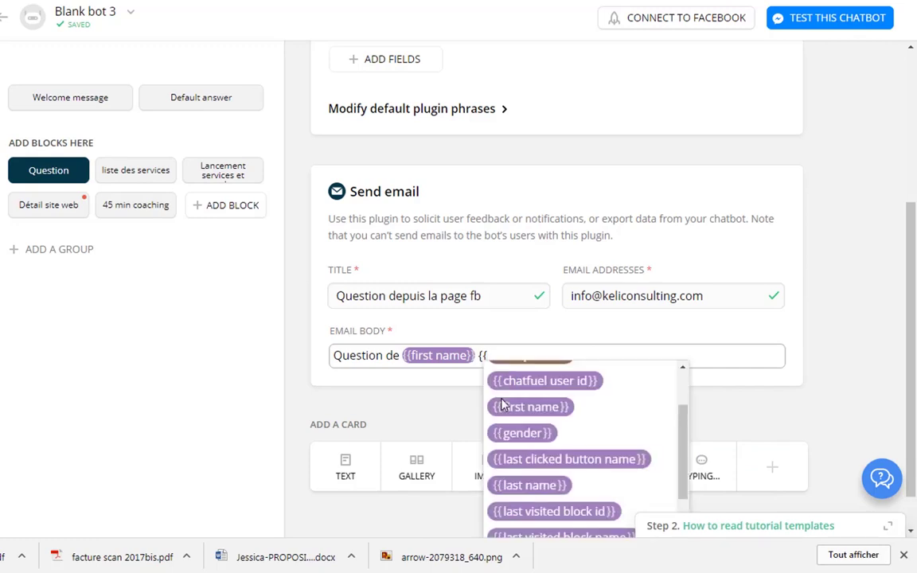
pyautogui.click(545, 485)
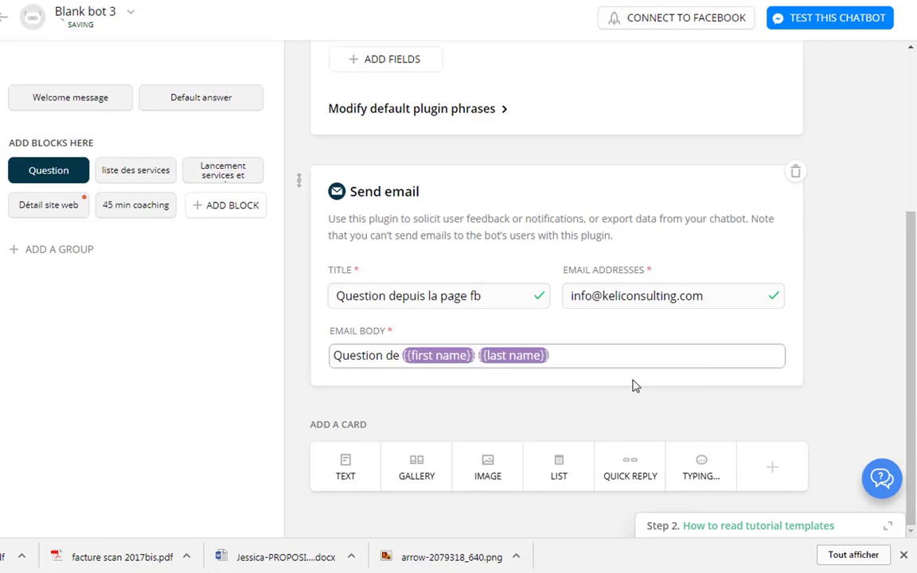
# Add a second line 'La question :' followed by the {{question}} attribute.
pyautogui.press('Return')
pyautogui.press('Return')
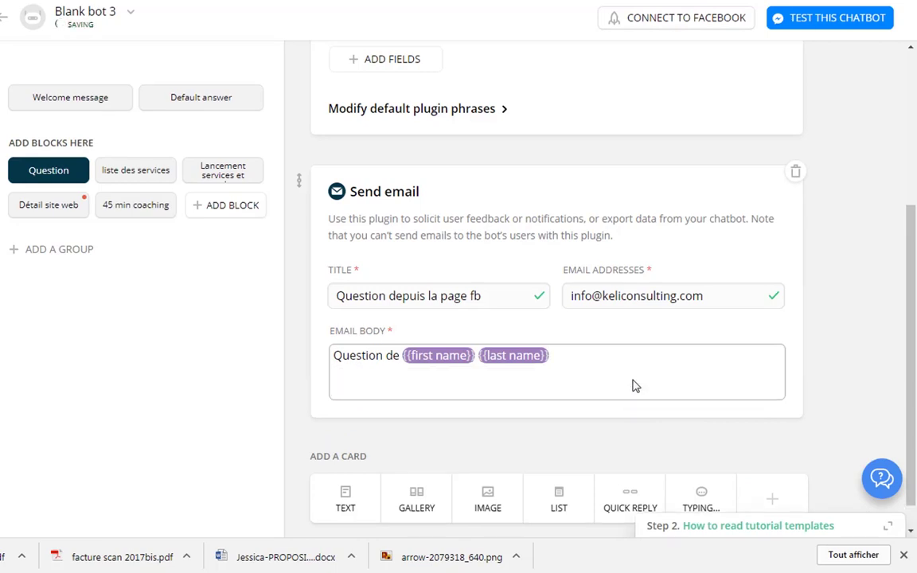
pyautogui.write('{{')
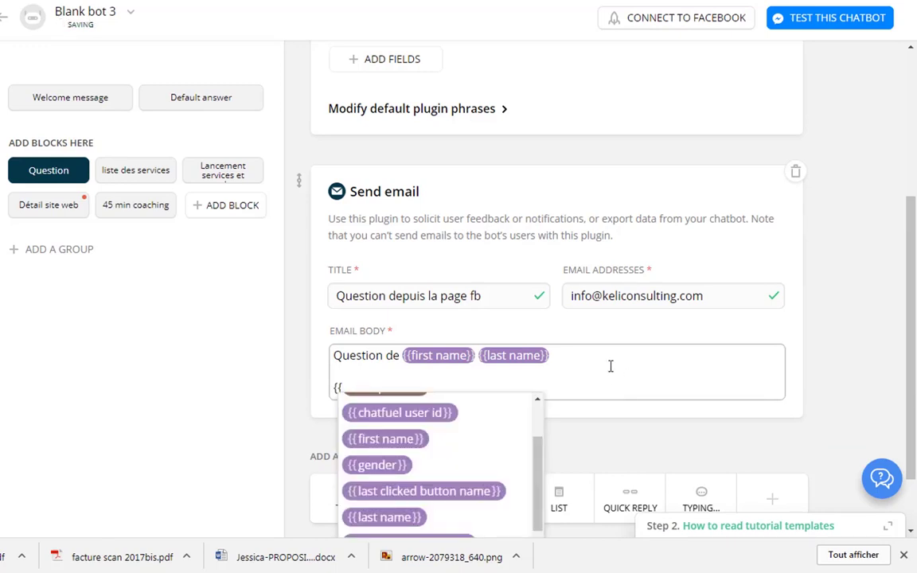
pyautogui.press('BackSpace')
pyautogui.press('BackSpace')
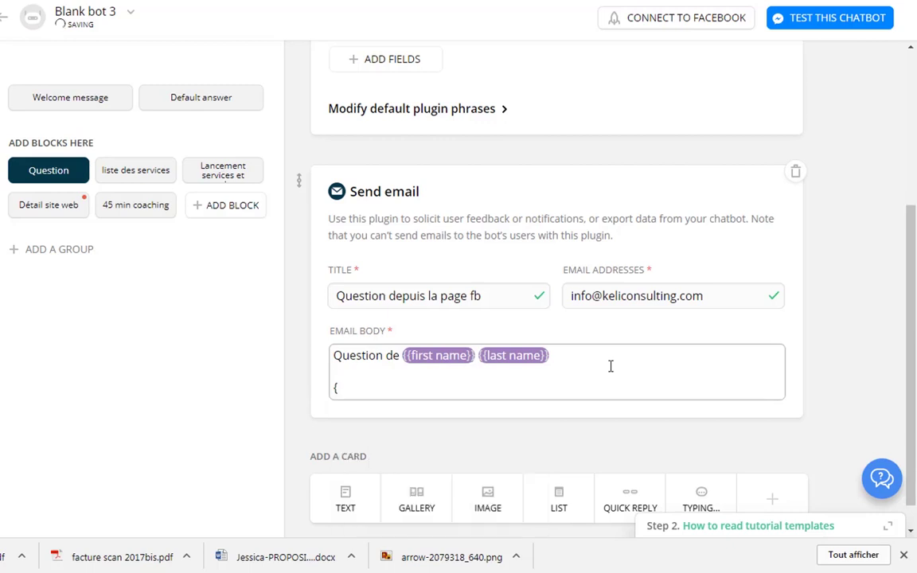
pyautogui.write('Question :')
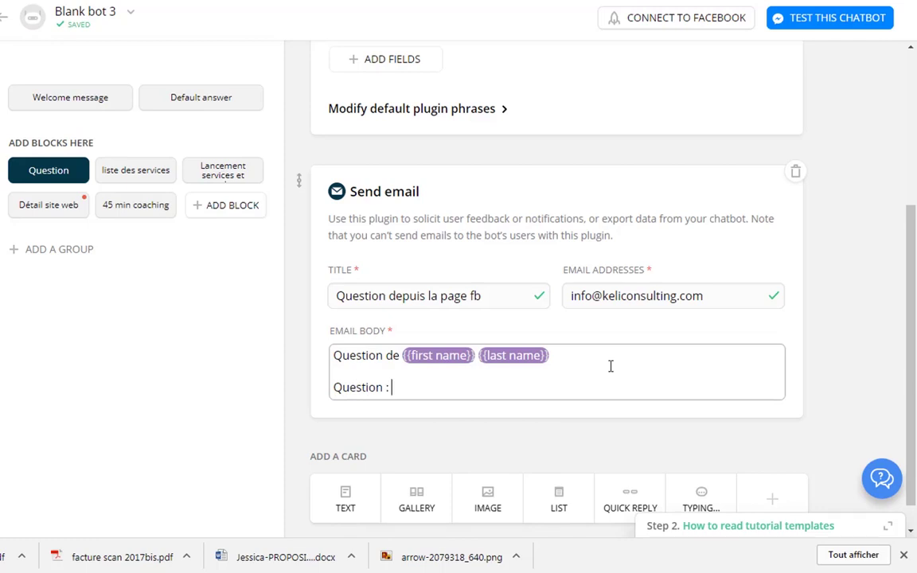
pyautogui.press('Home')
pyautogui.write('La')
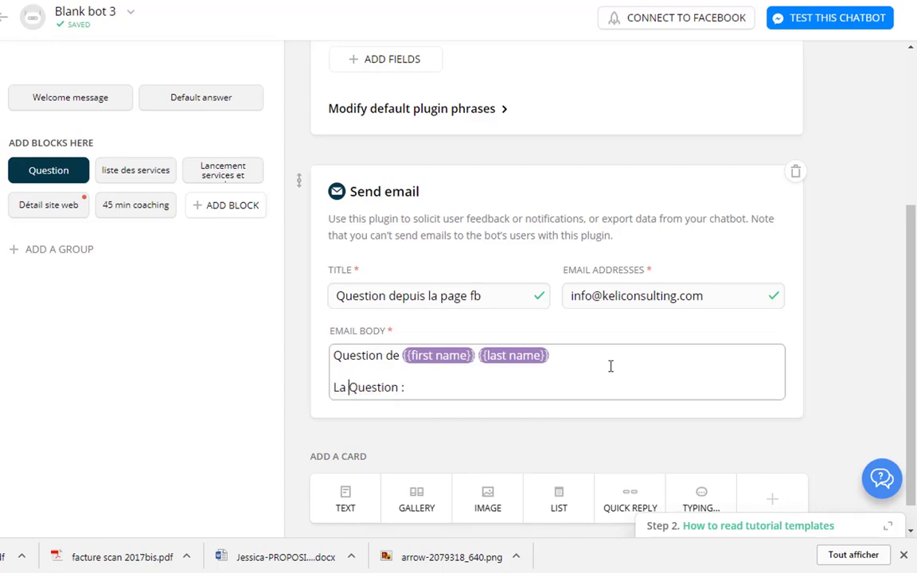
pyautogui.press('Delete')
pyautogui.write('q')
pyautogui.write('##')
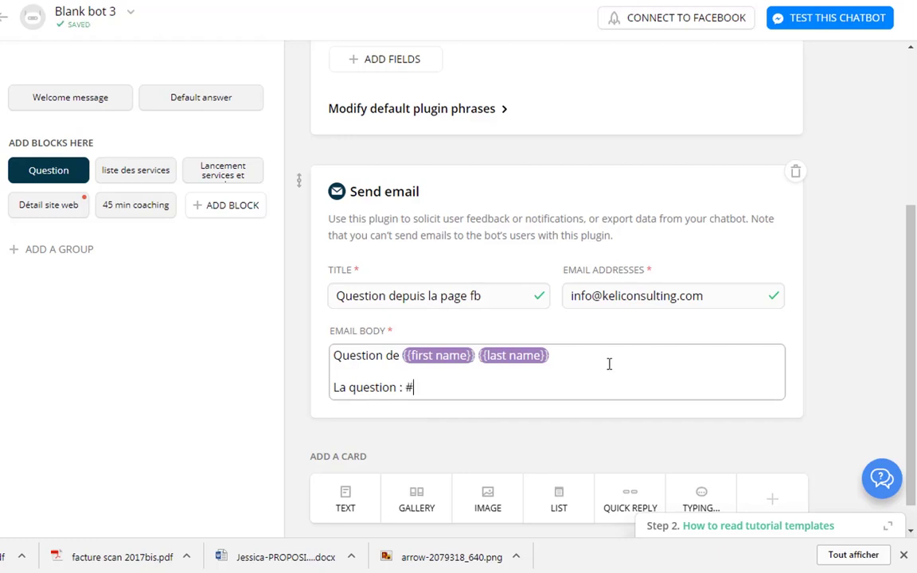
pyautogui.press('BackSpace')
pyautogui.press('BackSpace')
pyautogui.write('{{ques')
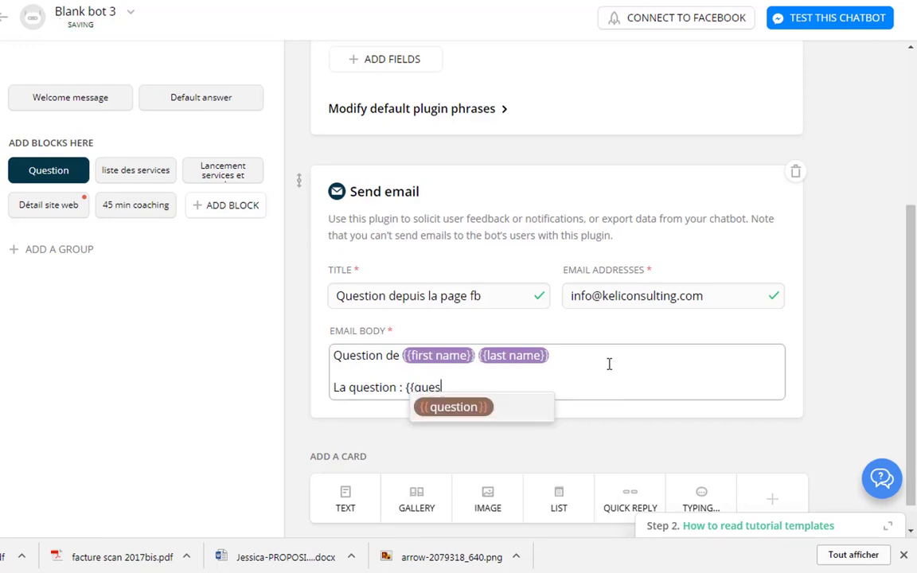
pyautogui.press('Return')
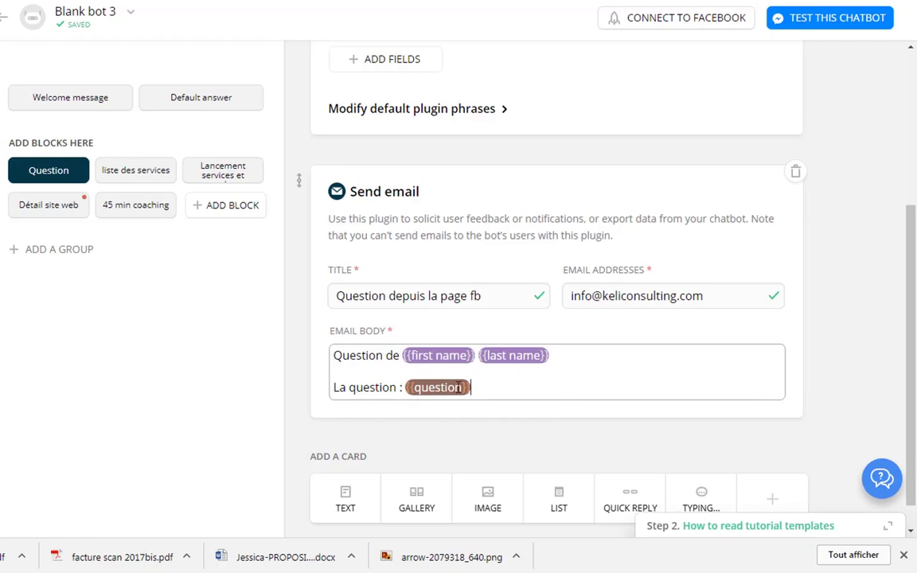
pyautogui.scroll(-1, 375, 419)
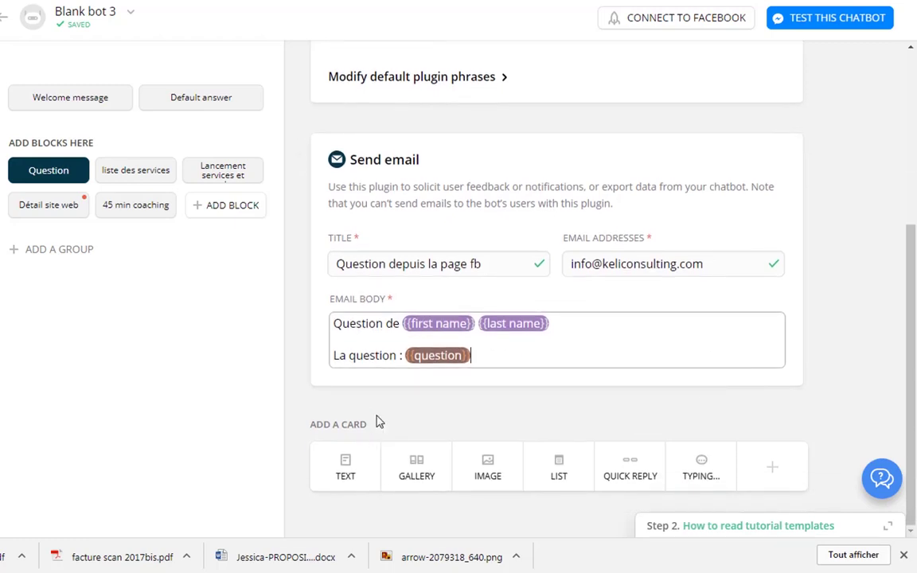
# Add a text card 'Votre question a été bien envoyé à notre équipe.' plus 'On revient vers vous très vite'.
pyautogui.click(348, 465)
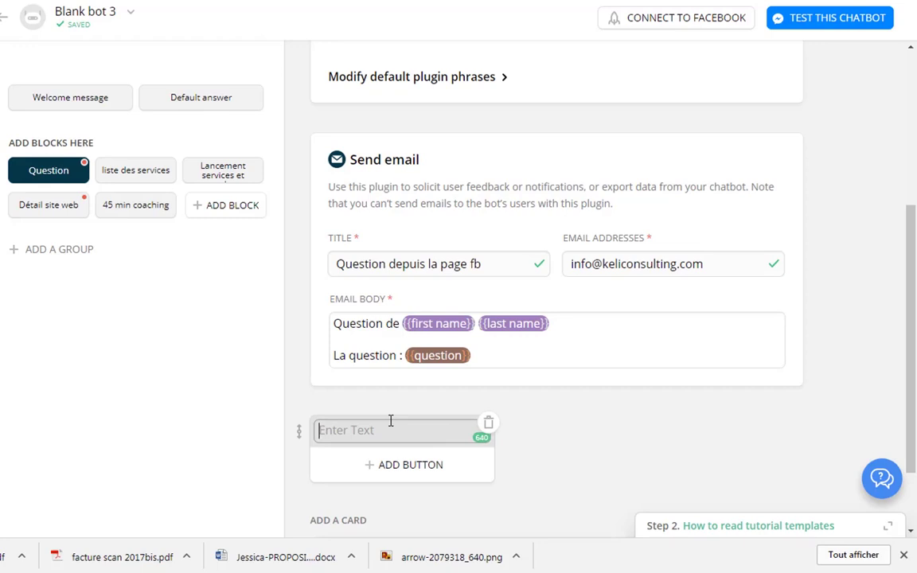
pyautogui.write('Votre qu')
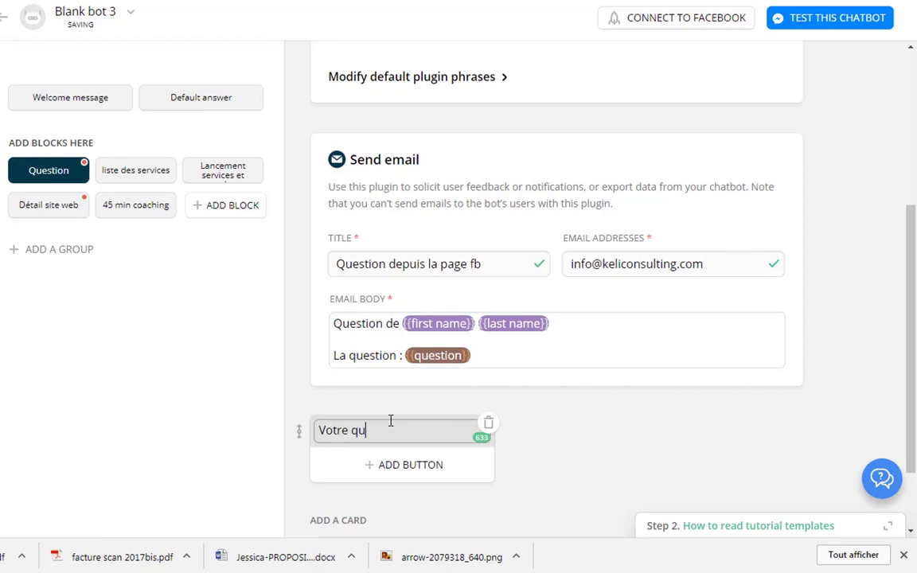
pyautogui.write('estion a été bien ')
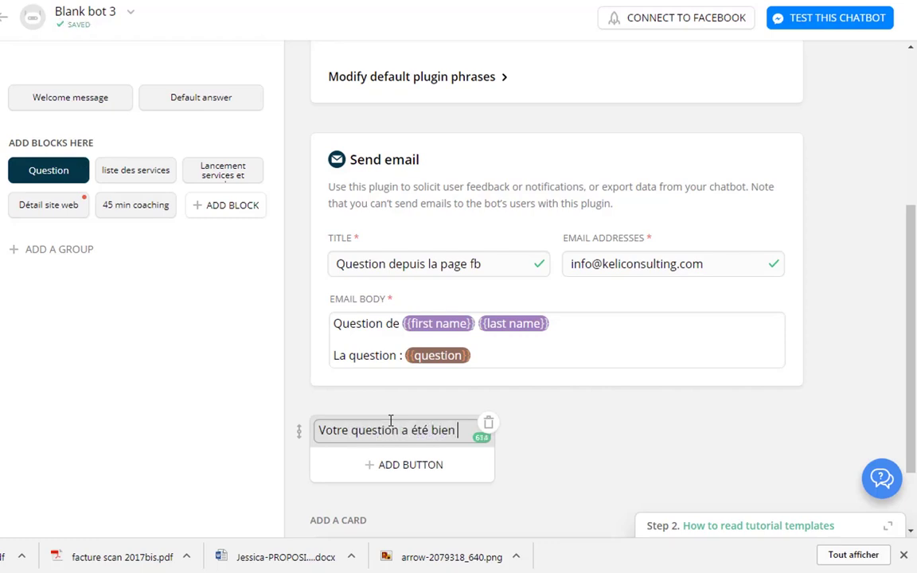
pyautogui.write('envoyé à')
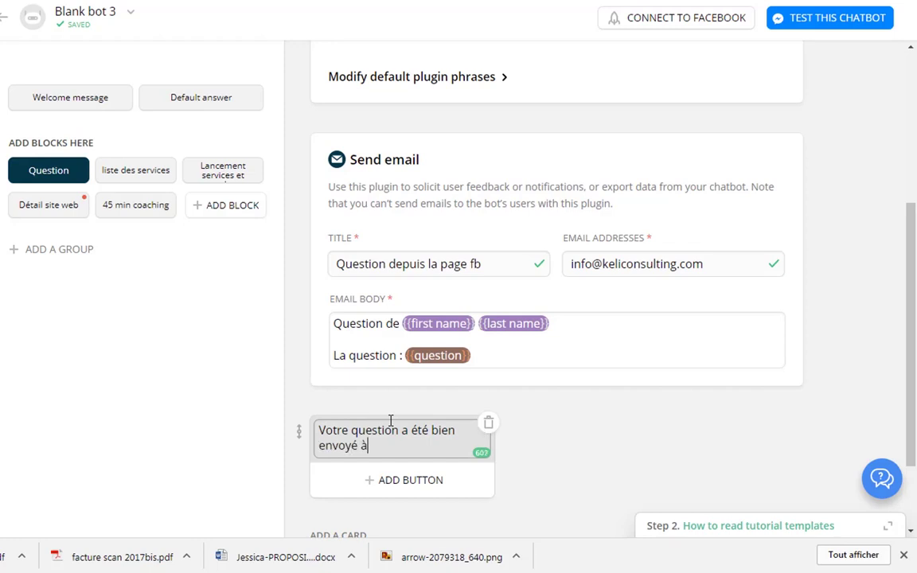
pyautogui.write(' notre équipe.')
pyautogui.press('Return')
pyautogui.press('Return')
pyautogui.write('O')
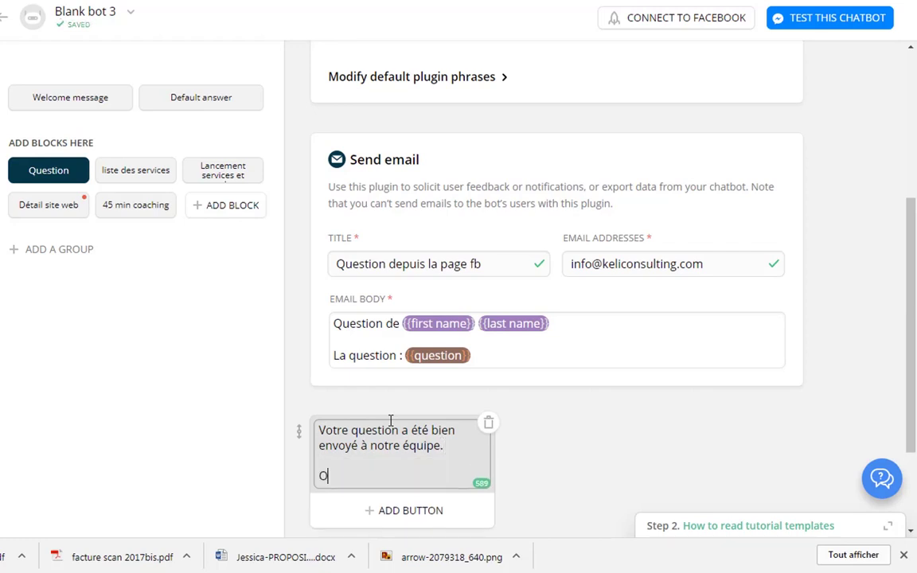
pyautogui.write('n revien v')
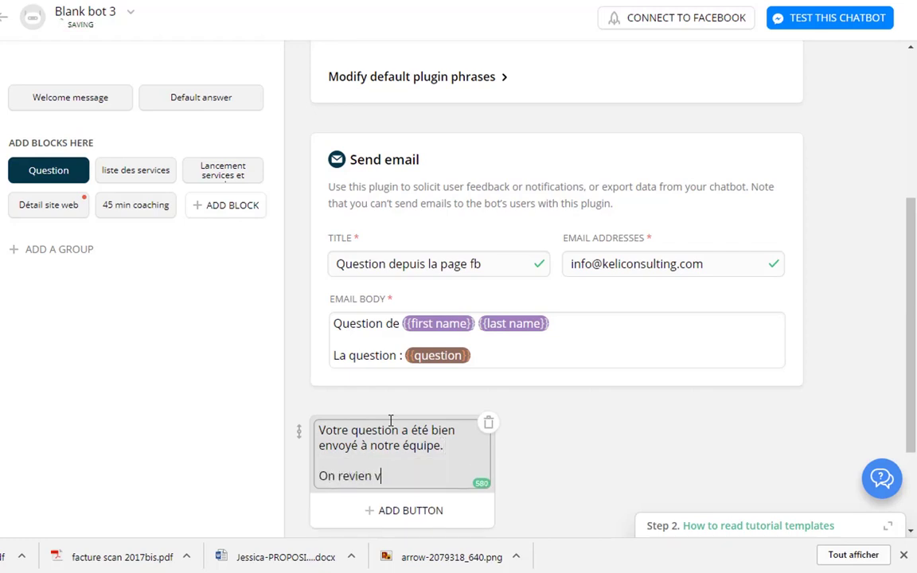
pyautogui.press('BackSpace')
pyautogui.press('BackSpace')
pyautogui.write('t vers vous tr')
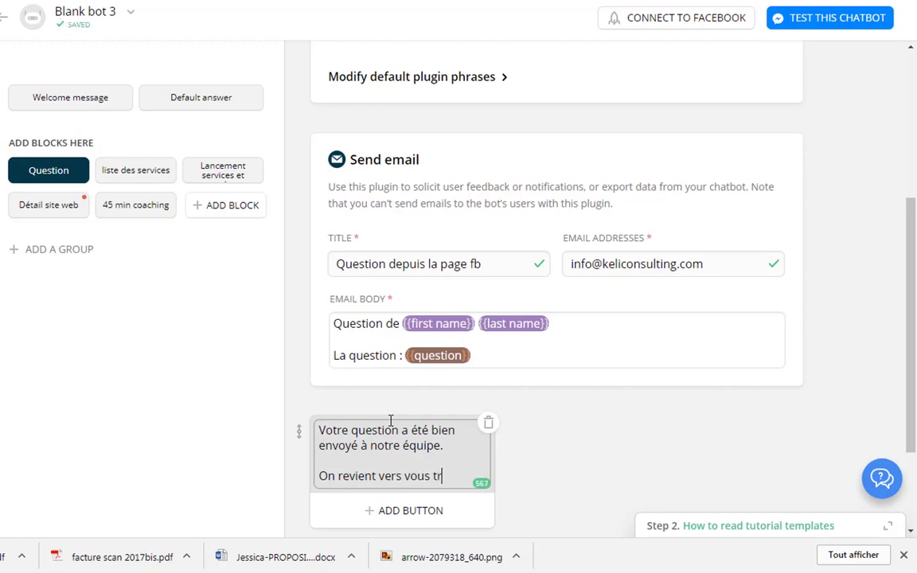
pyautogui.write('ès vite')
pyautogui.click(641, 403)
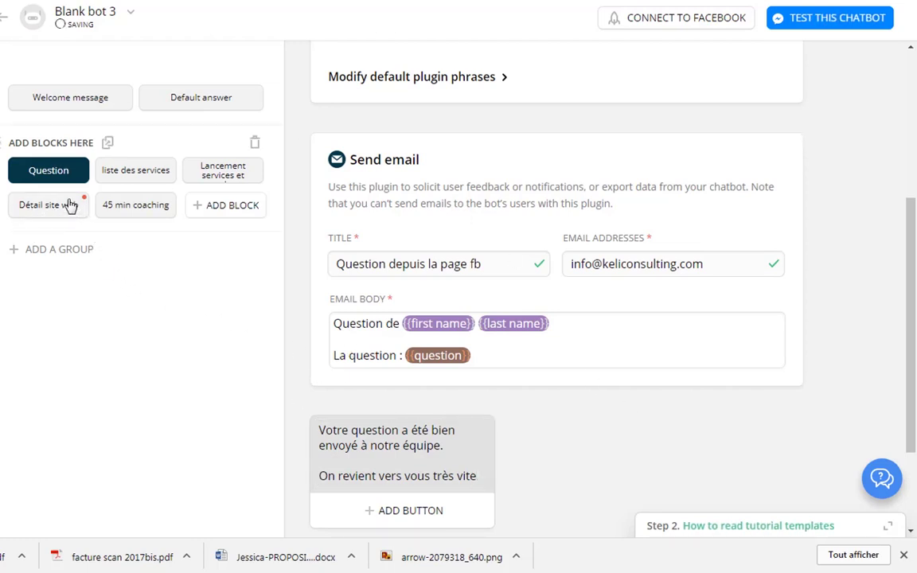
pyautogui.scroll(-2, 547, 407)
pyautogui.scroll(5, 544, 407)
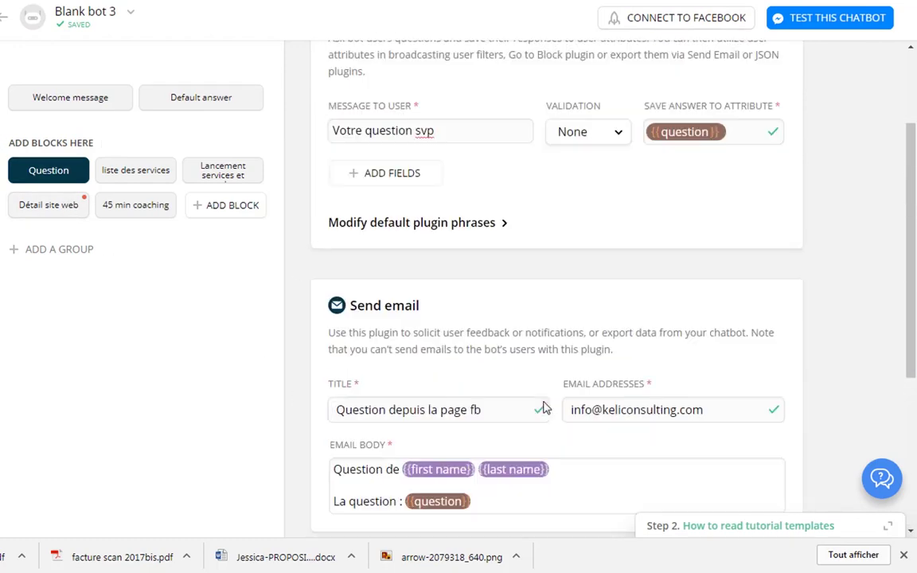
# Delete the empty quick-reply section below the typing pause in the Détail site web block.
pyautogui.click(51, 201)
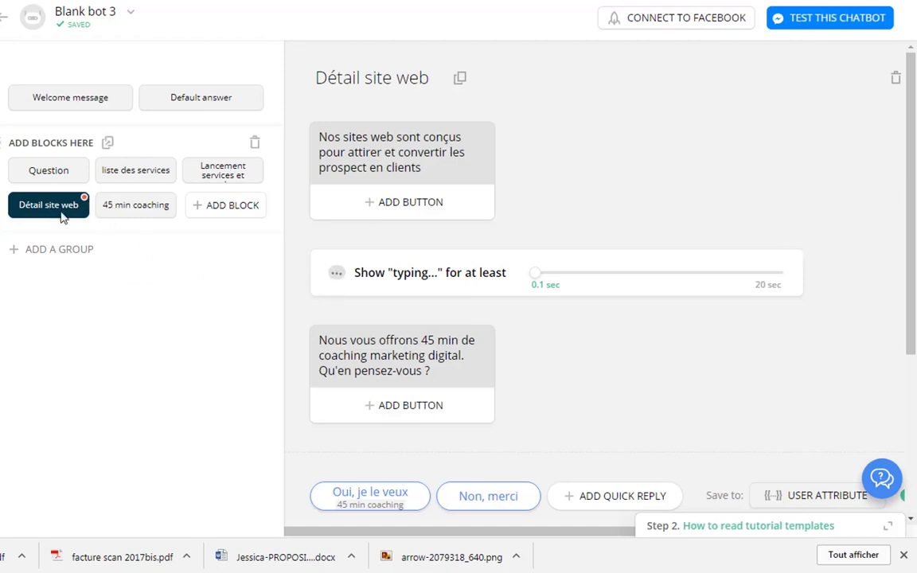
pyautogui.scroll(-3, 446, 350)
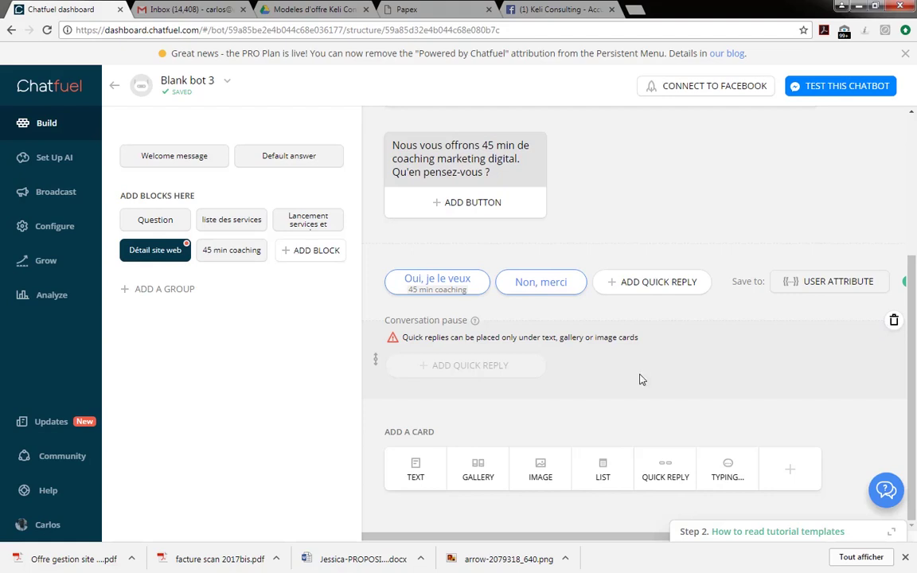
pyautogui.click(893, 320)
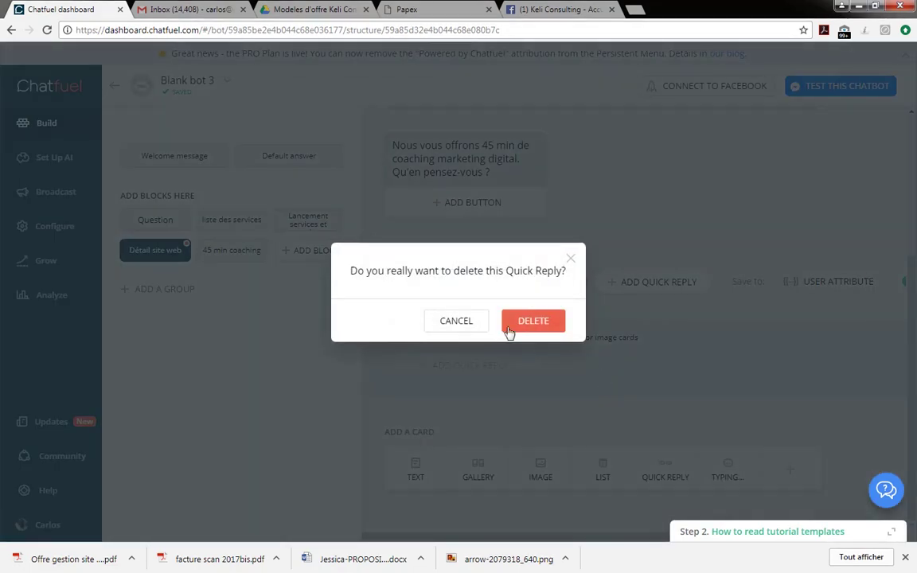
pyautogui.click(534, 323)
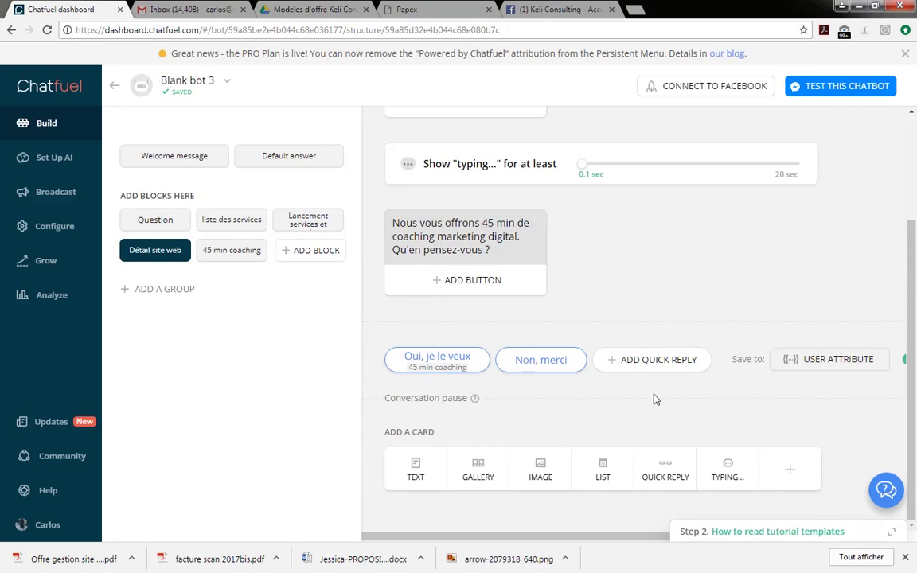
pyautogui.scroll(2, 655, 399)
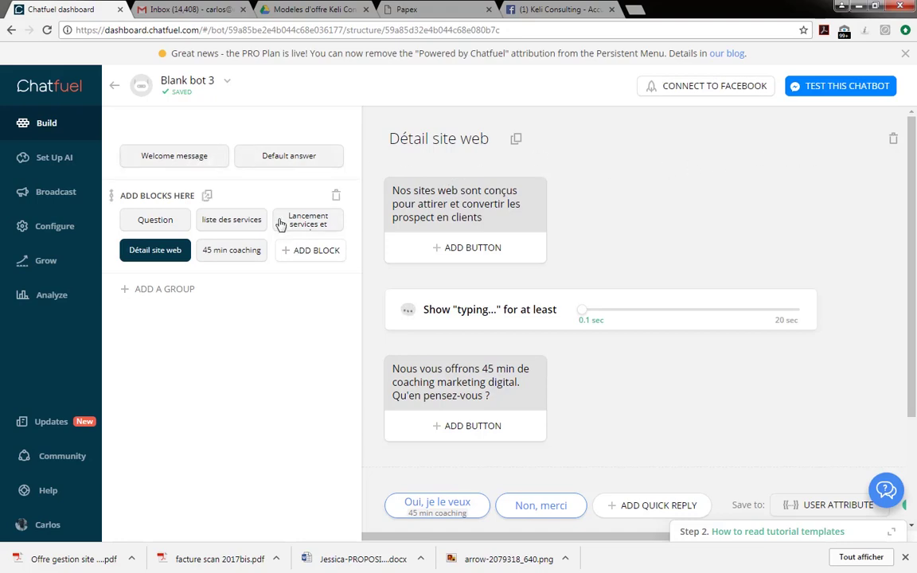
# Open the Default answer block and select all of its placeholder text for replacement.
pyautogui.click(287, 157)
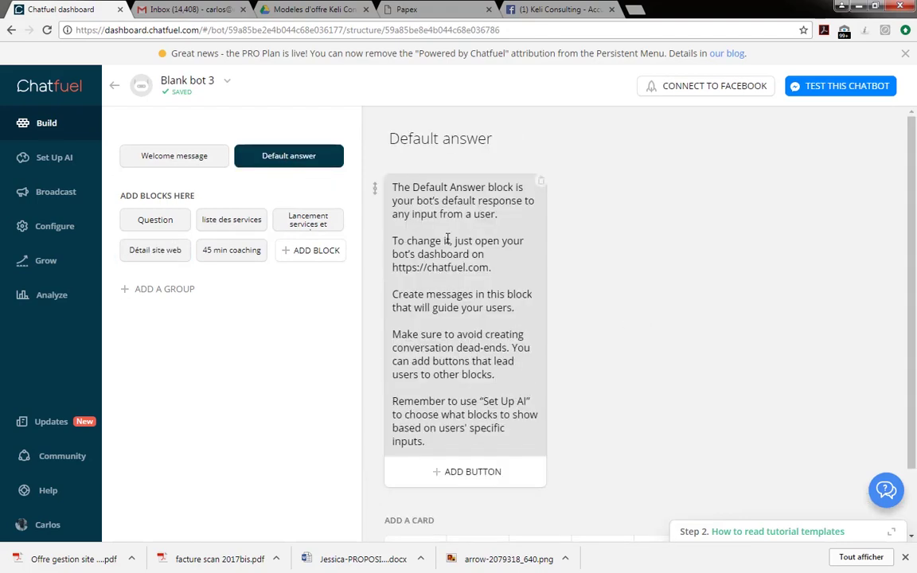
pyautogui.scroll(-2, 447, 239)
pyautogui.scroll(2, 446, 239)
pyautogui.click(483, 312)
pyautogui.tripleClick(484, 312)
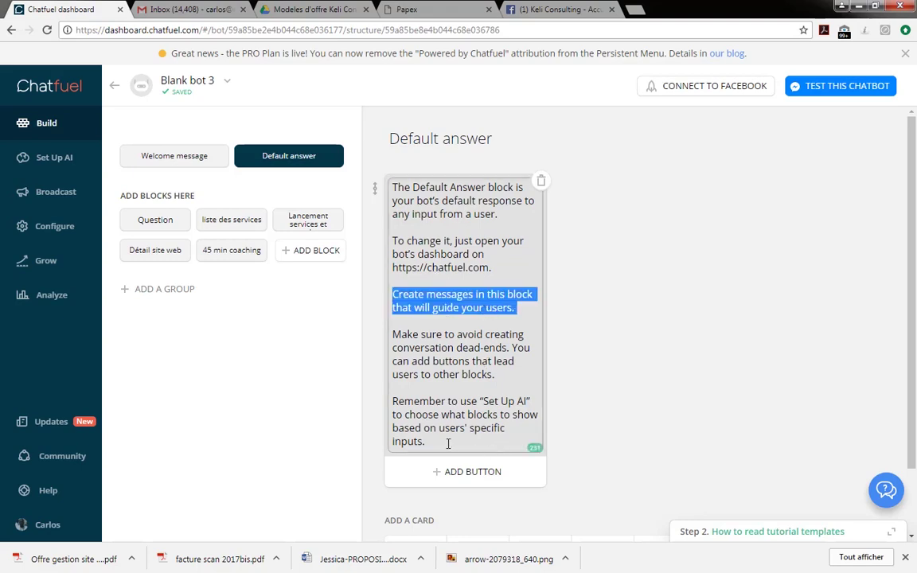
pyautogui.moveTo(448, 445); pyautogui.dragTo(358, 140)
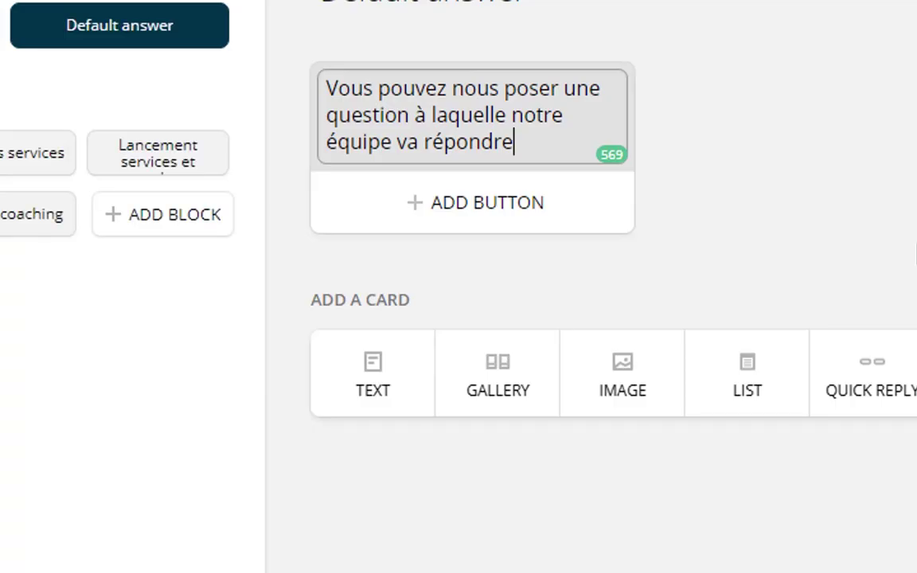
# Add a 'Question' button to the Default answer message that opens the Question block.
pyautogui.click(765, 231)
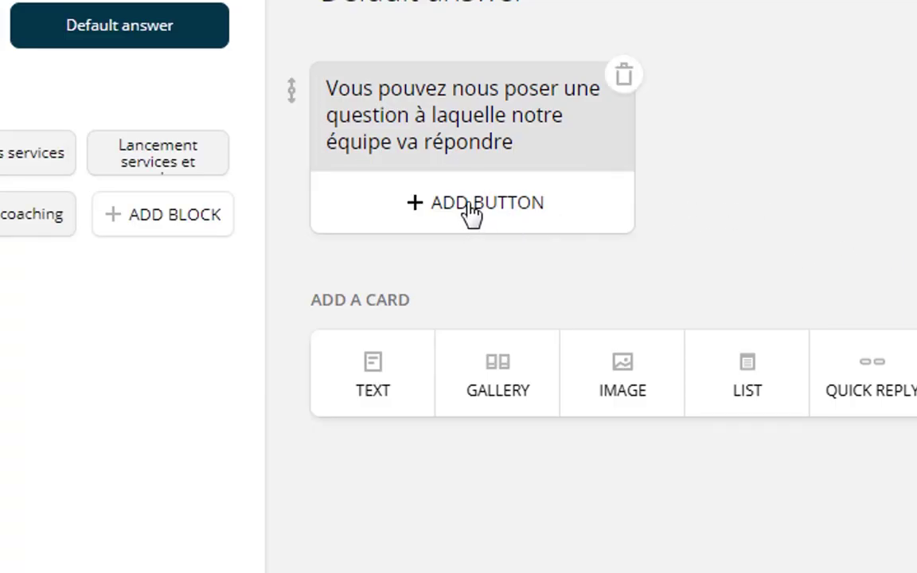
pyautogui.click(471, 208)
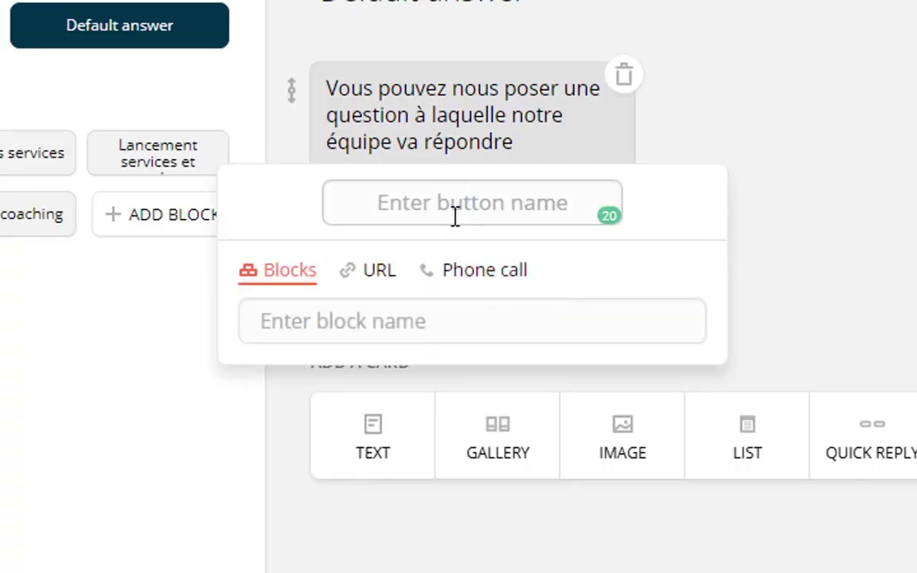
pyautogui.write('Q')
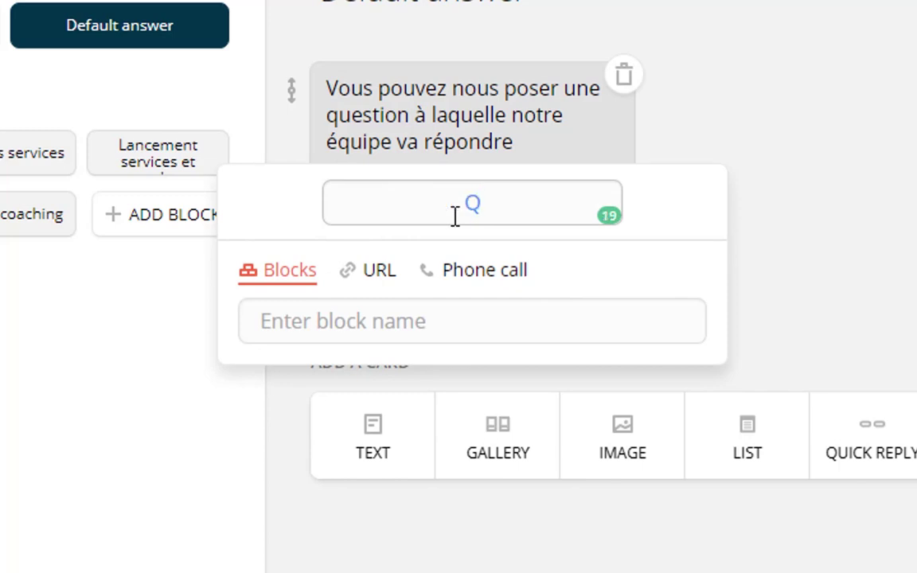
pyautogui.write('uestion')
pyautogui.click(393, 333)
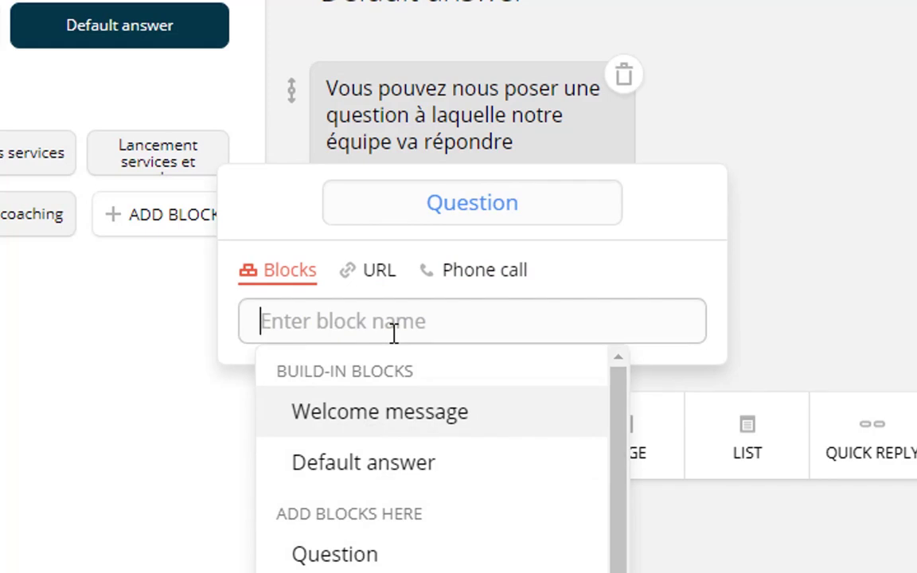
pyautogui.write('ques')
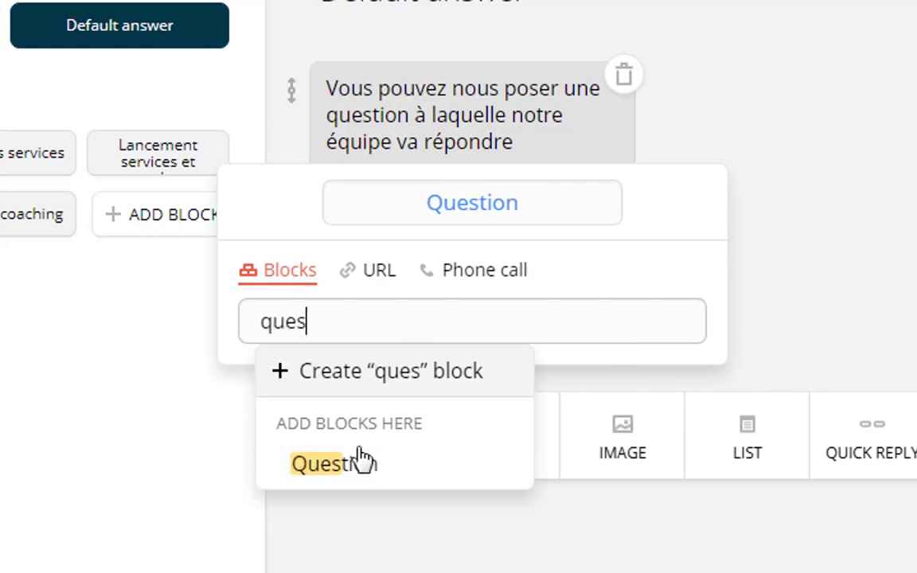
pyautogui.click(362, 462)
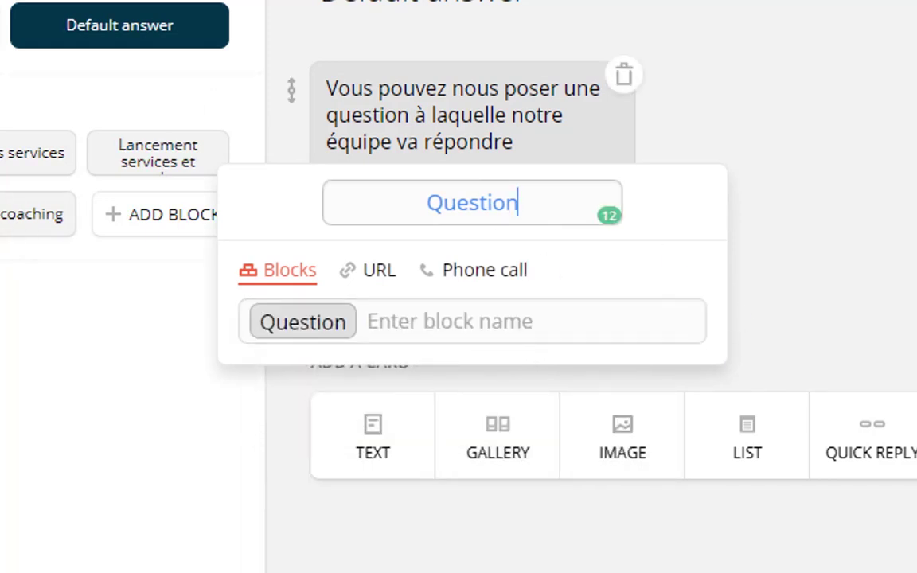
pyautogui.click(170, 322)
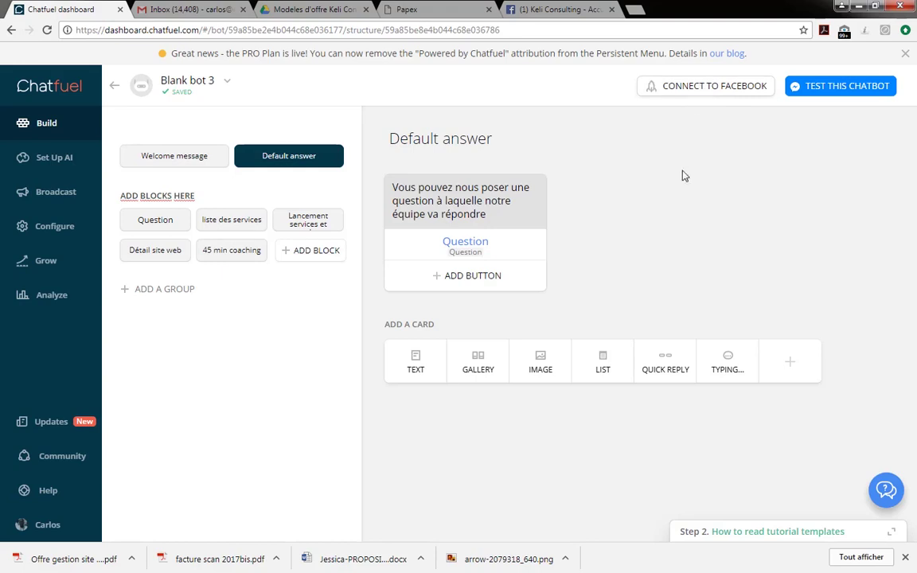
# Connect Blank bot 3 to the entrepreneur's Facebook page in Bot Publishing.
pyautogui.click(702, 86)
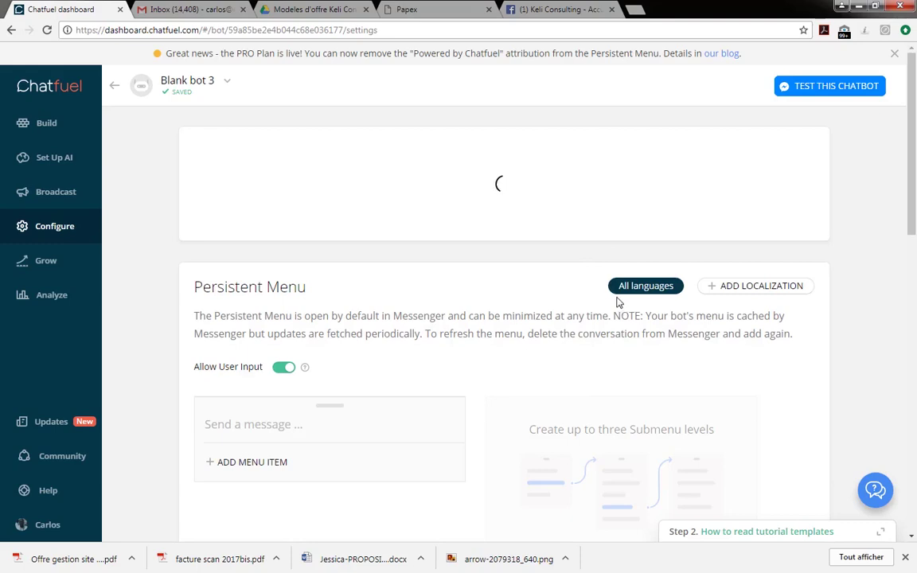
pyautogui.scroll(-10, 617, 302)
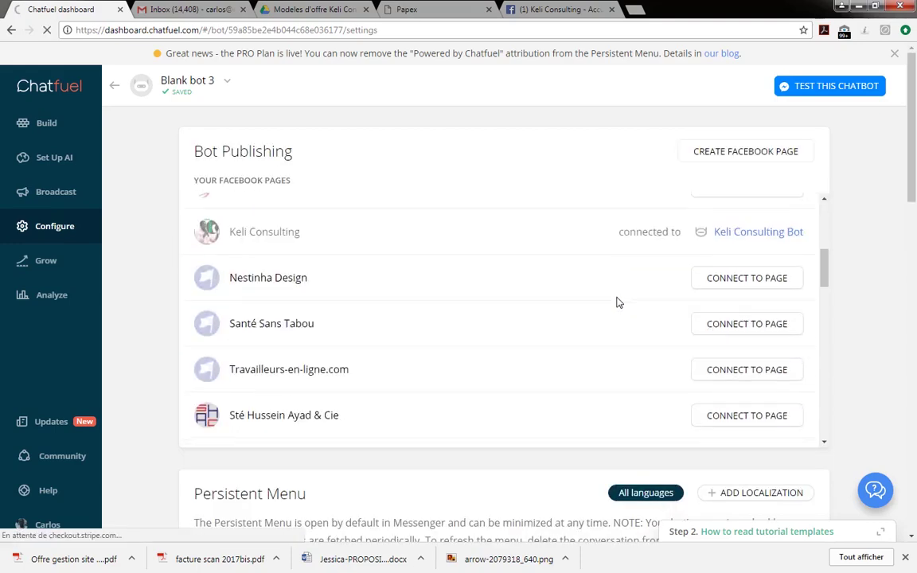
pyautogui.scroll(3, 618, 302)
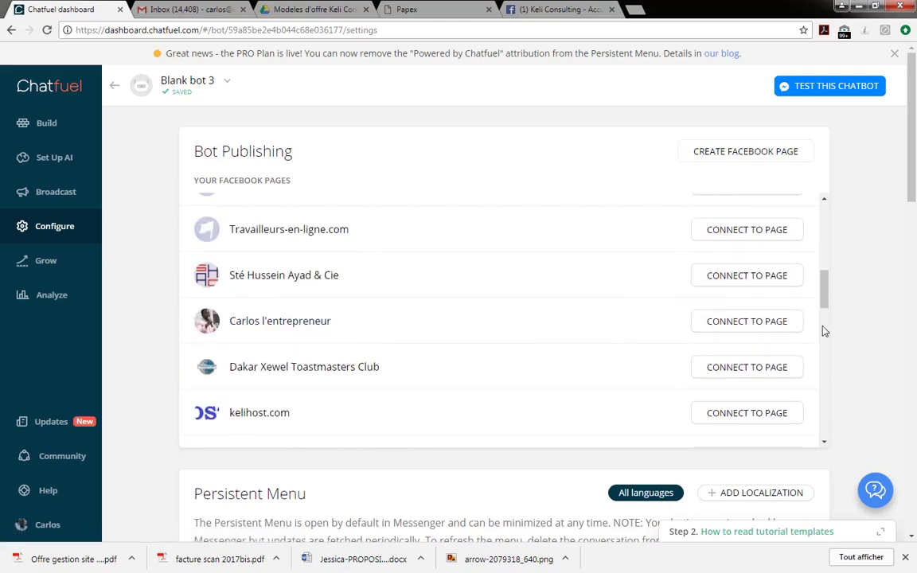
pyautogui.click(721, 321)
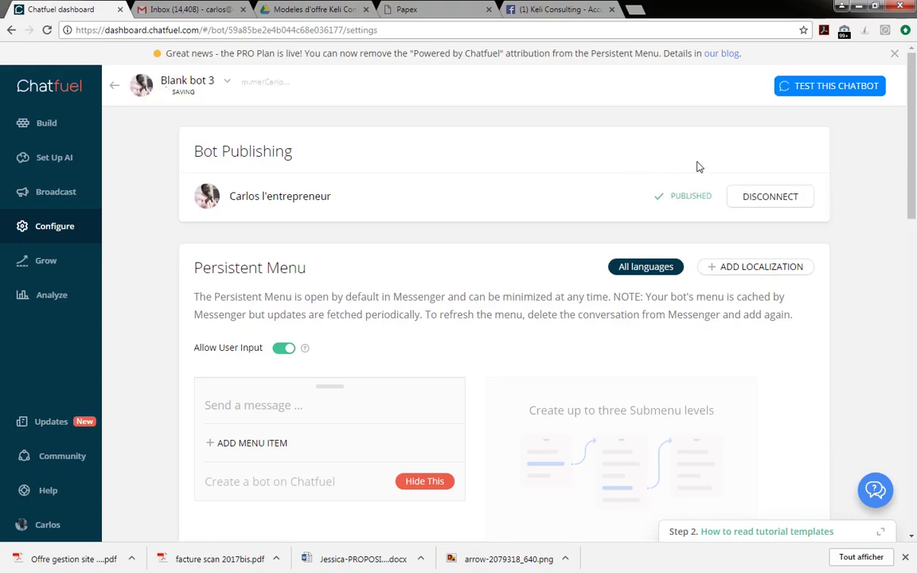
pyautogui.scroll(-3, 680, 308)
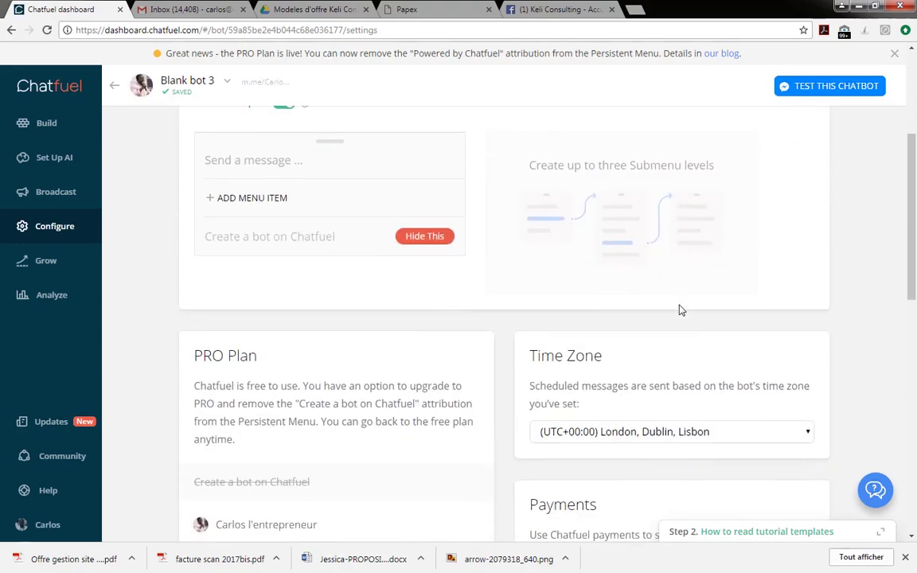
pyautogui.scroll(3, 679, 309)
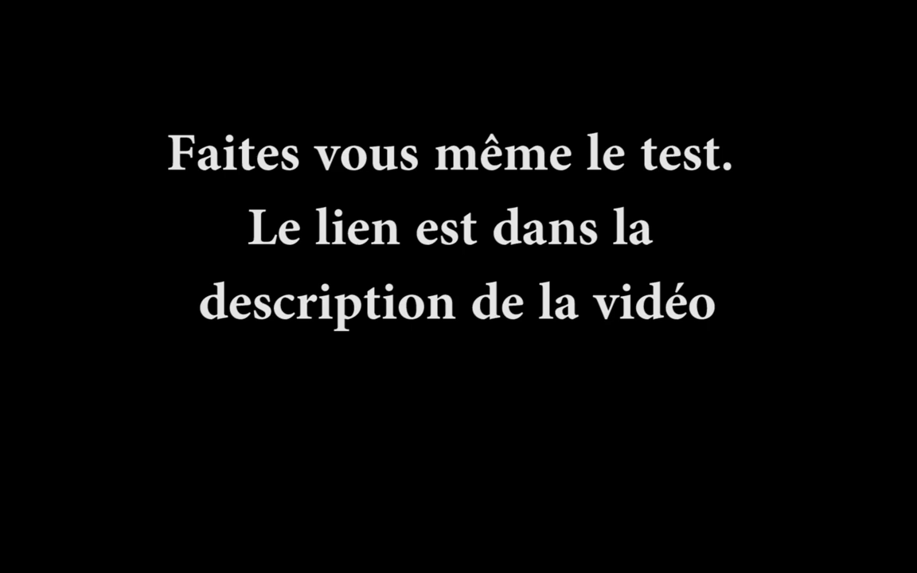